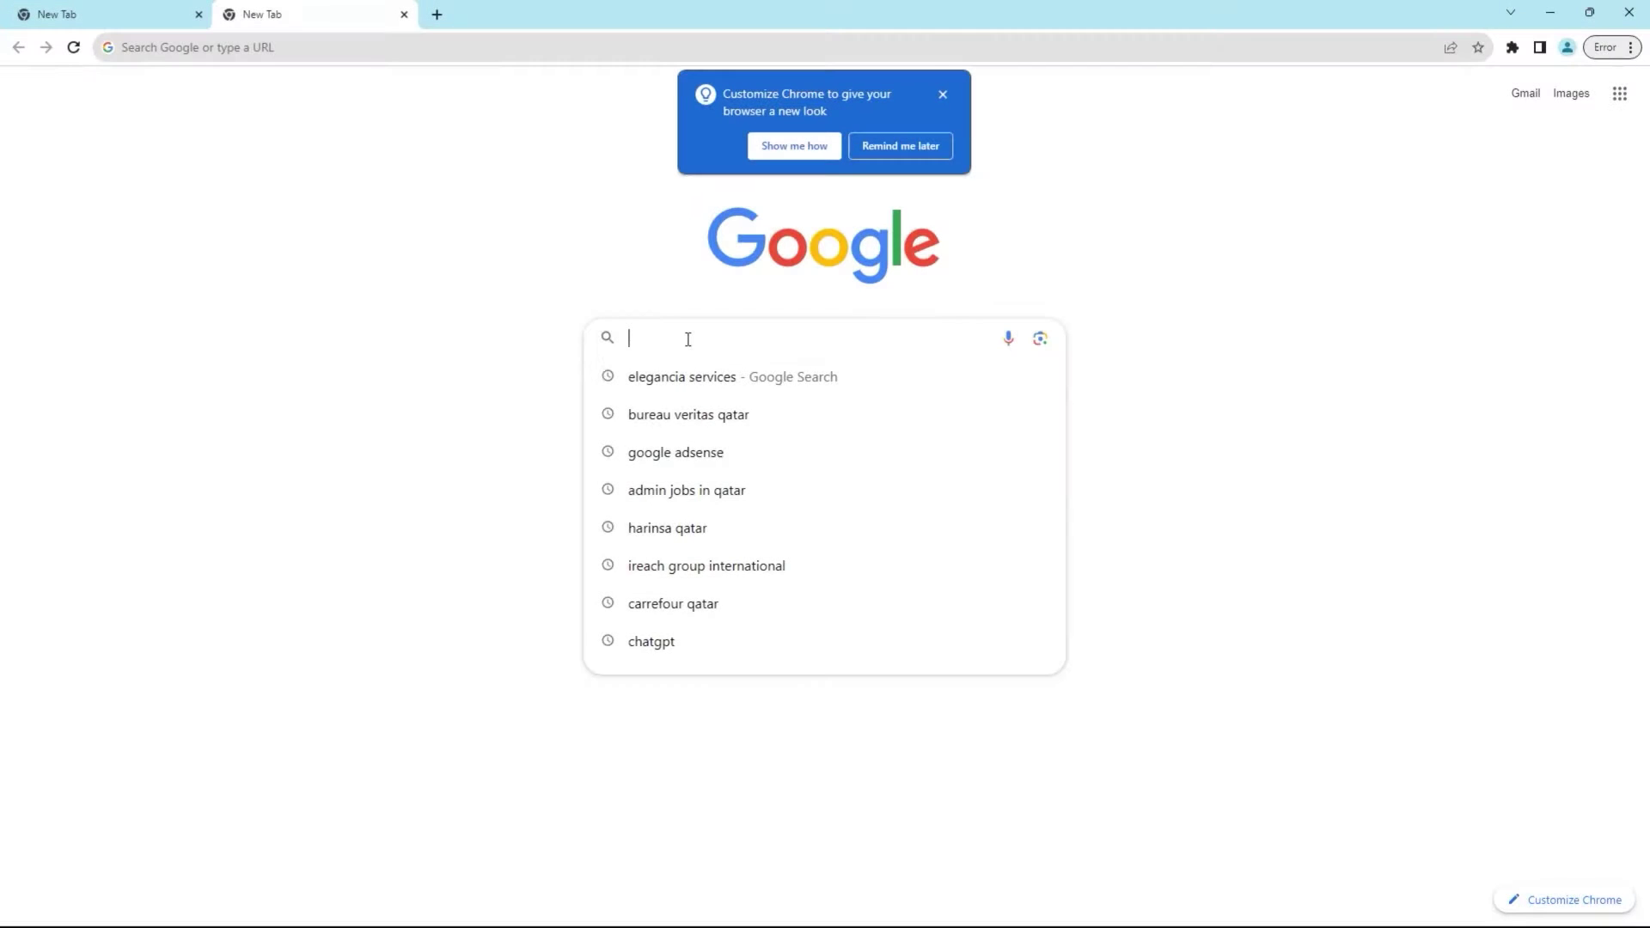
- Search Google for "msi mode v3" and open the guru3D Forums thread on Line-Based vs. Message Signaled-Based Interrupts
{"action": "type", "text": "msi "}
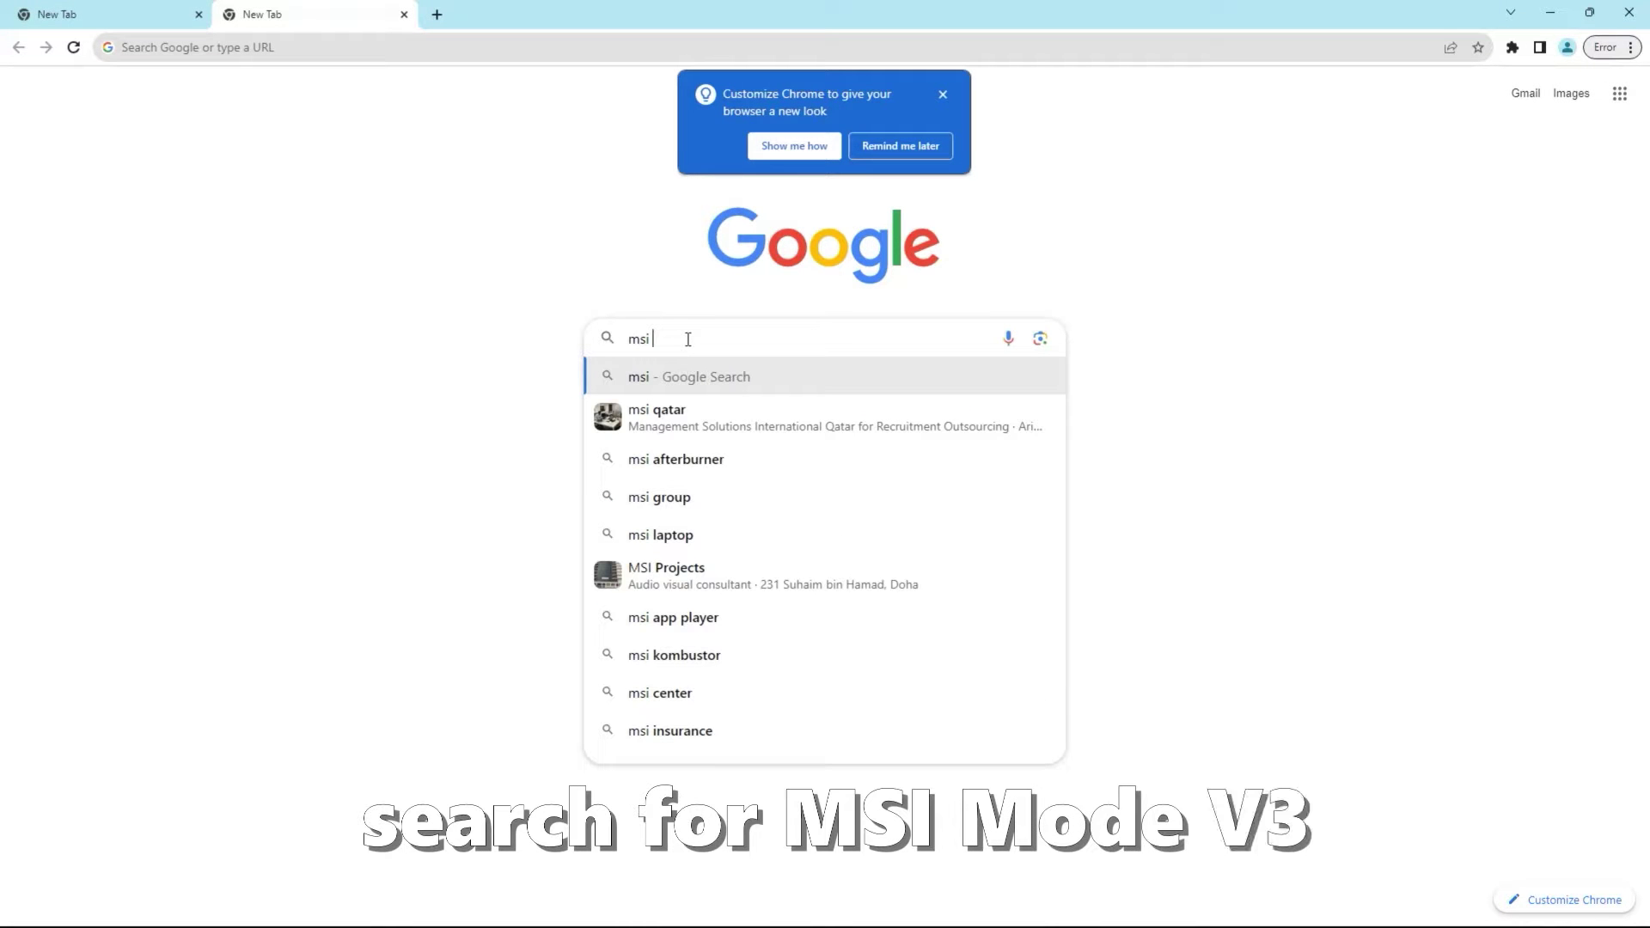
{"action": "type", "text": "mode"}
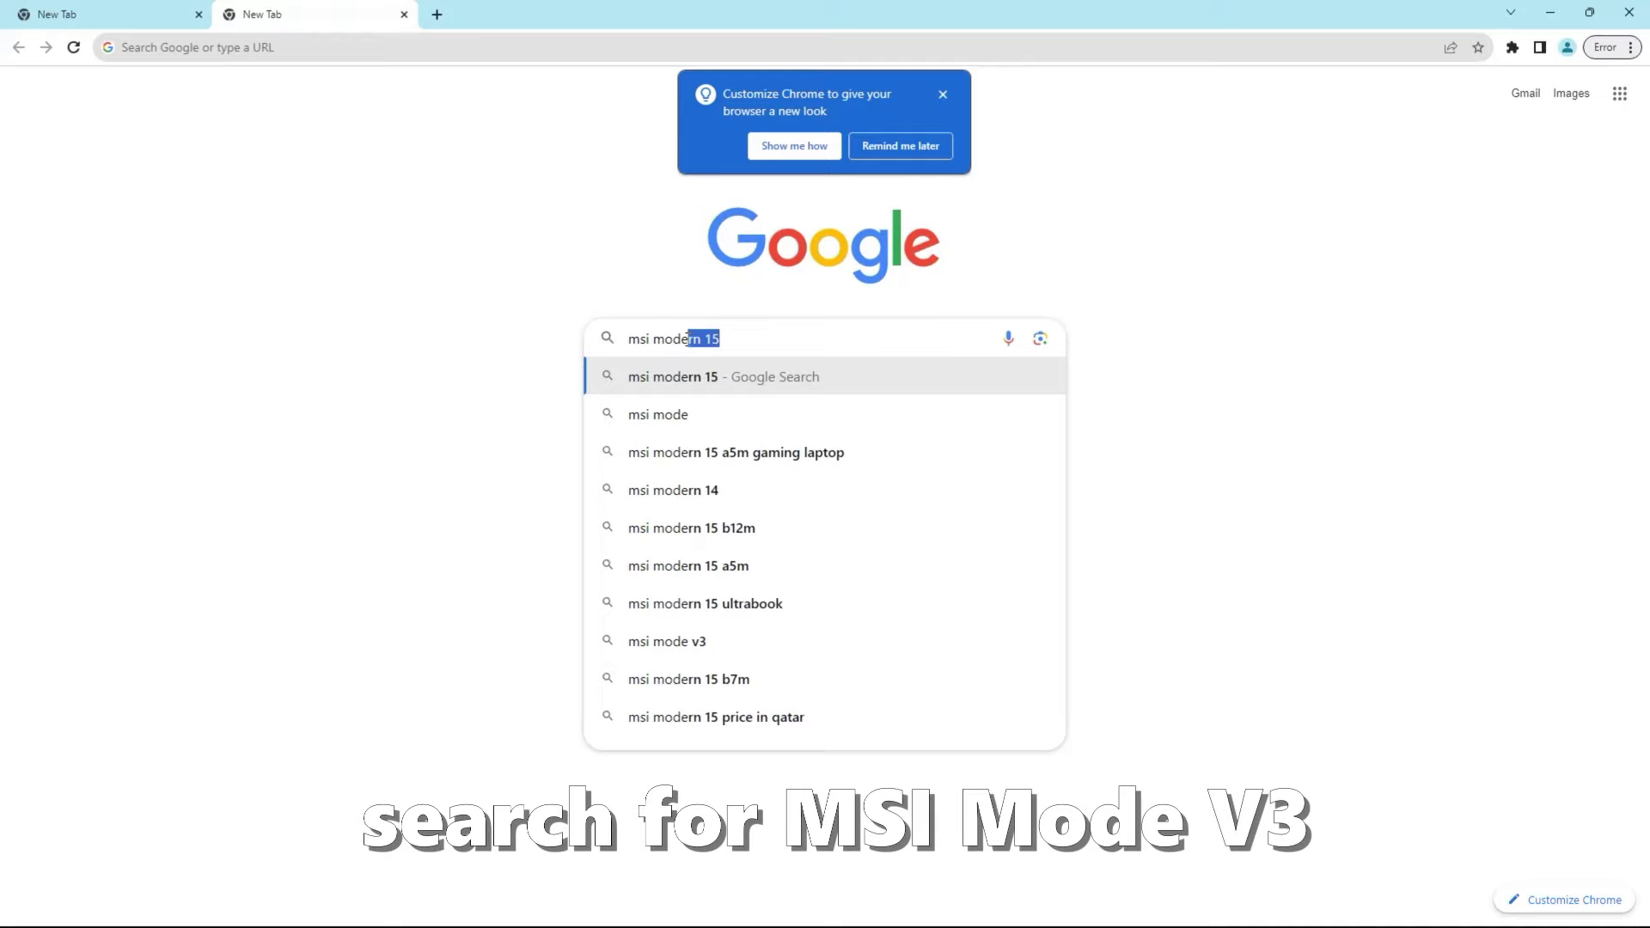
{"action": "key", "text": "Delete"}
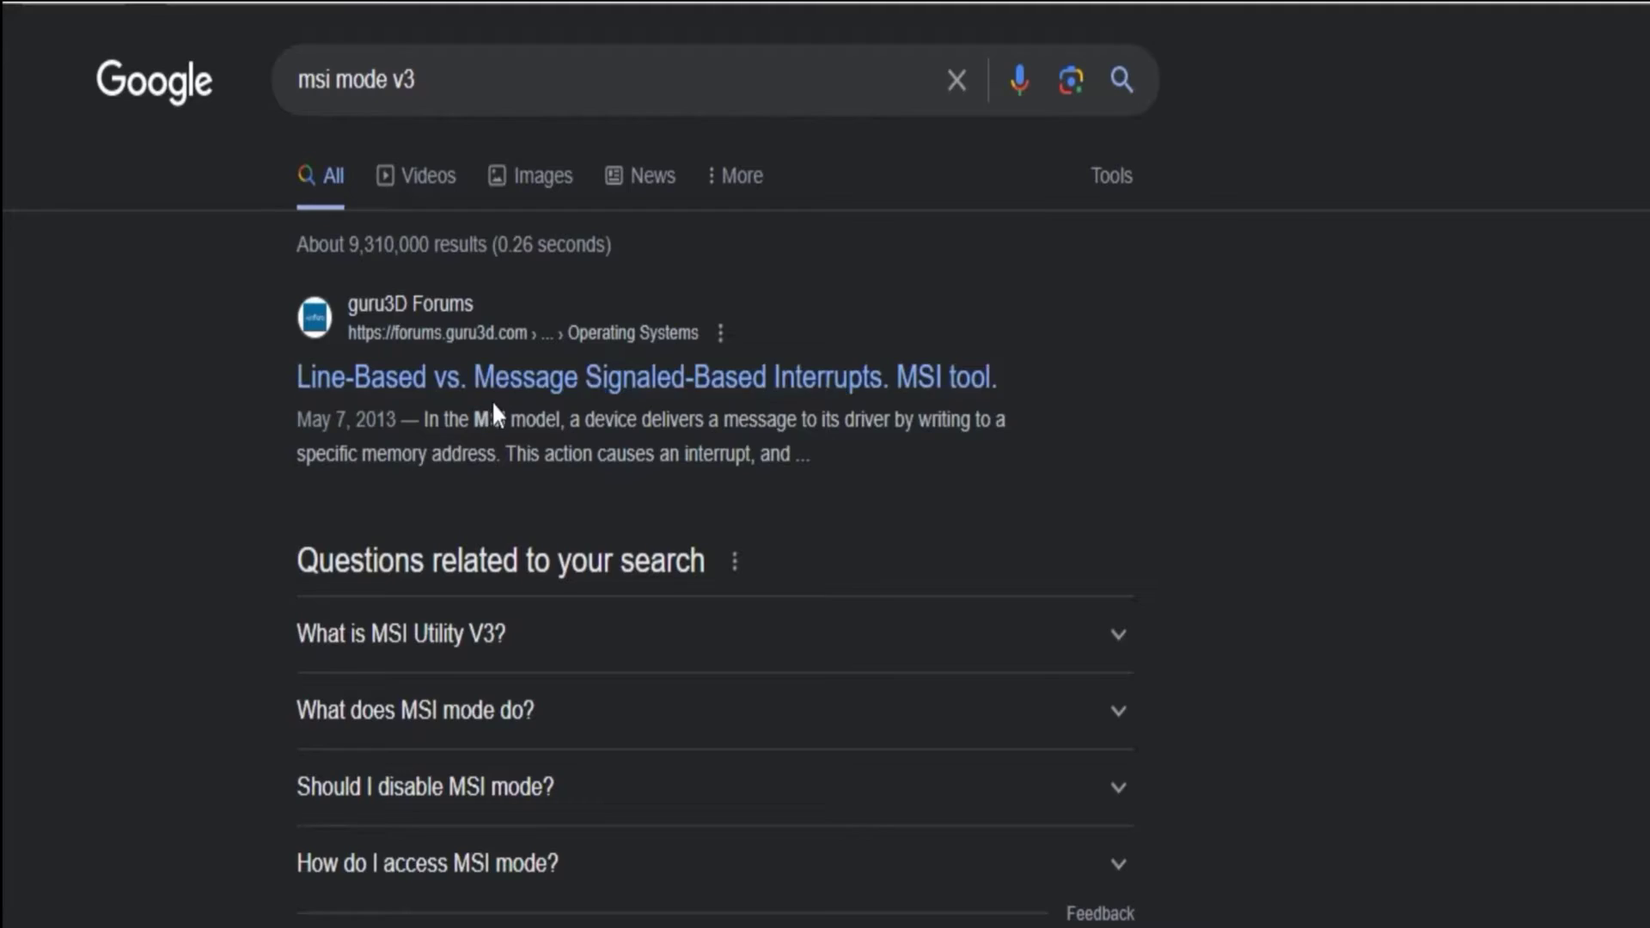
{"action": "left_click", "coordinate": [451, 387]}
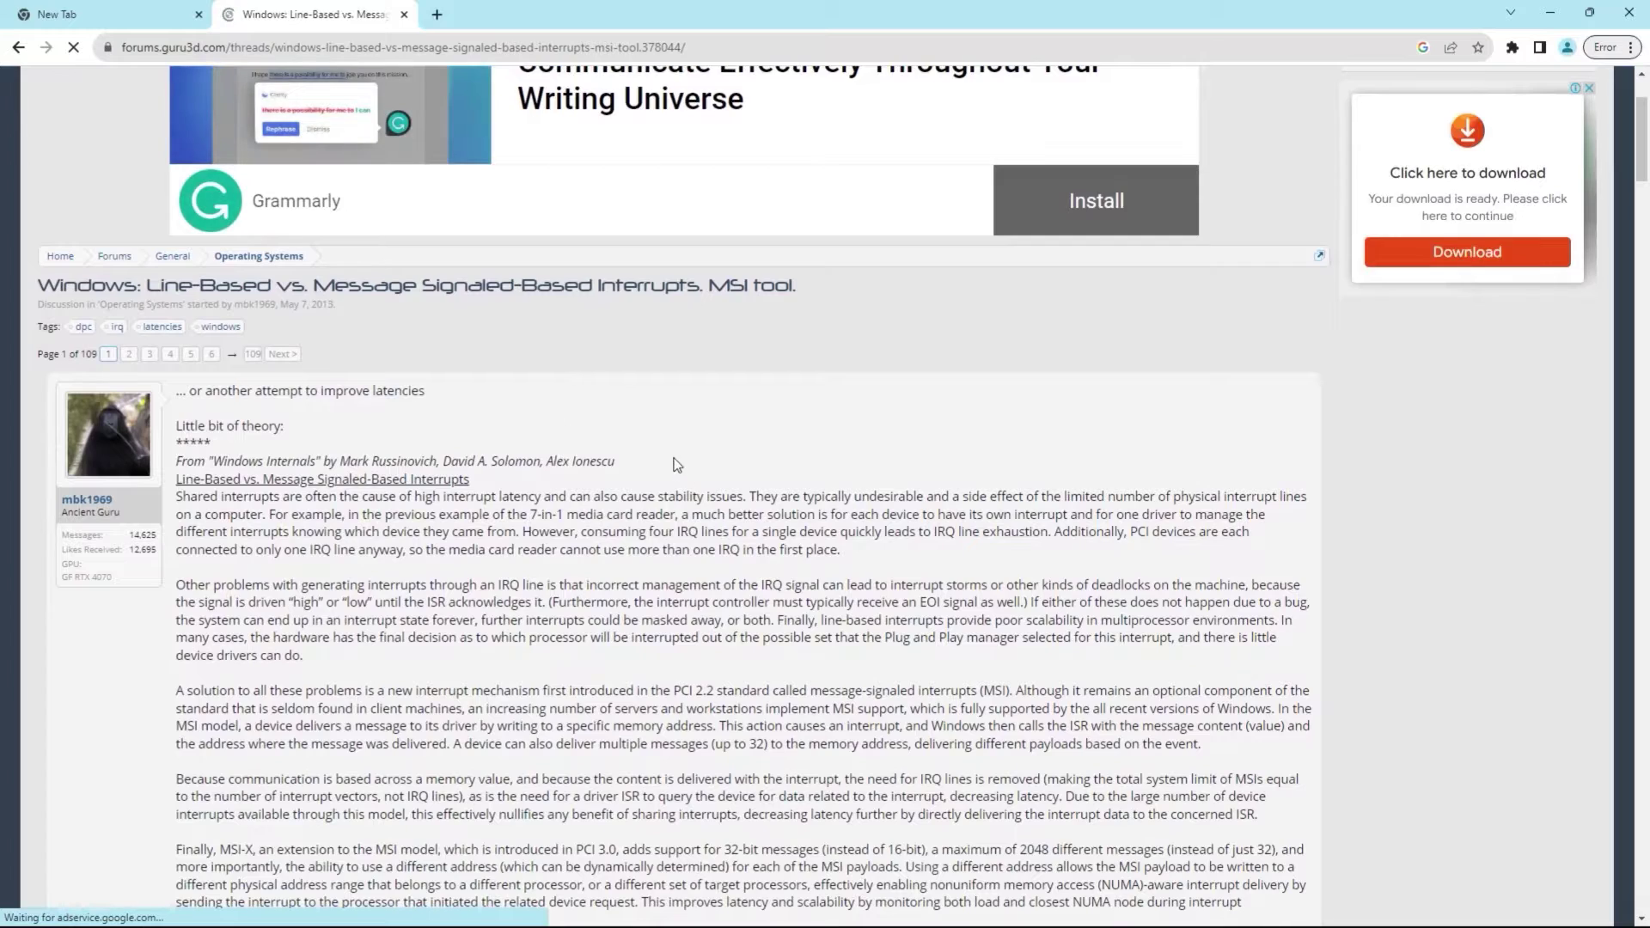
- Find the MSI utility v3 section in the thread and download MSI_util_v3.zip through its MediaFire link
{"action": "scroll", "coordinate": [660, 420], "scroll_direction": "down", "scroll_amount": 9}
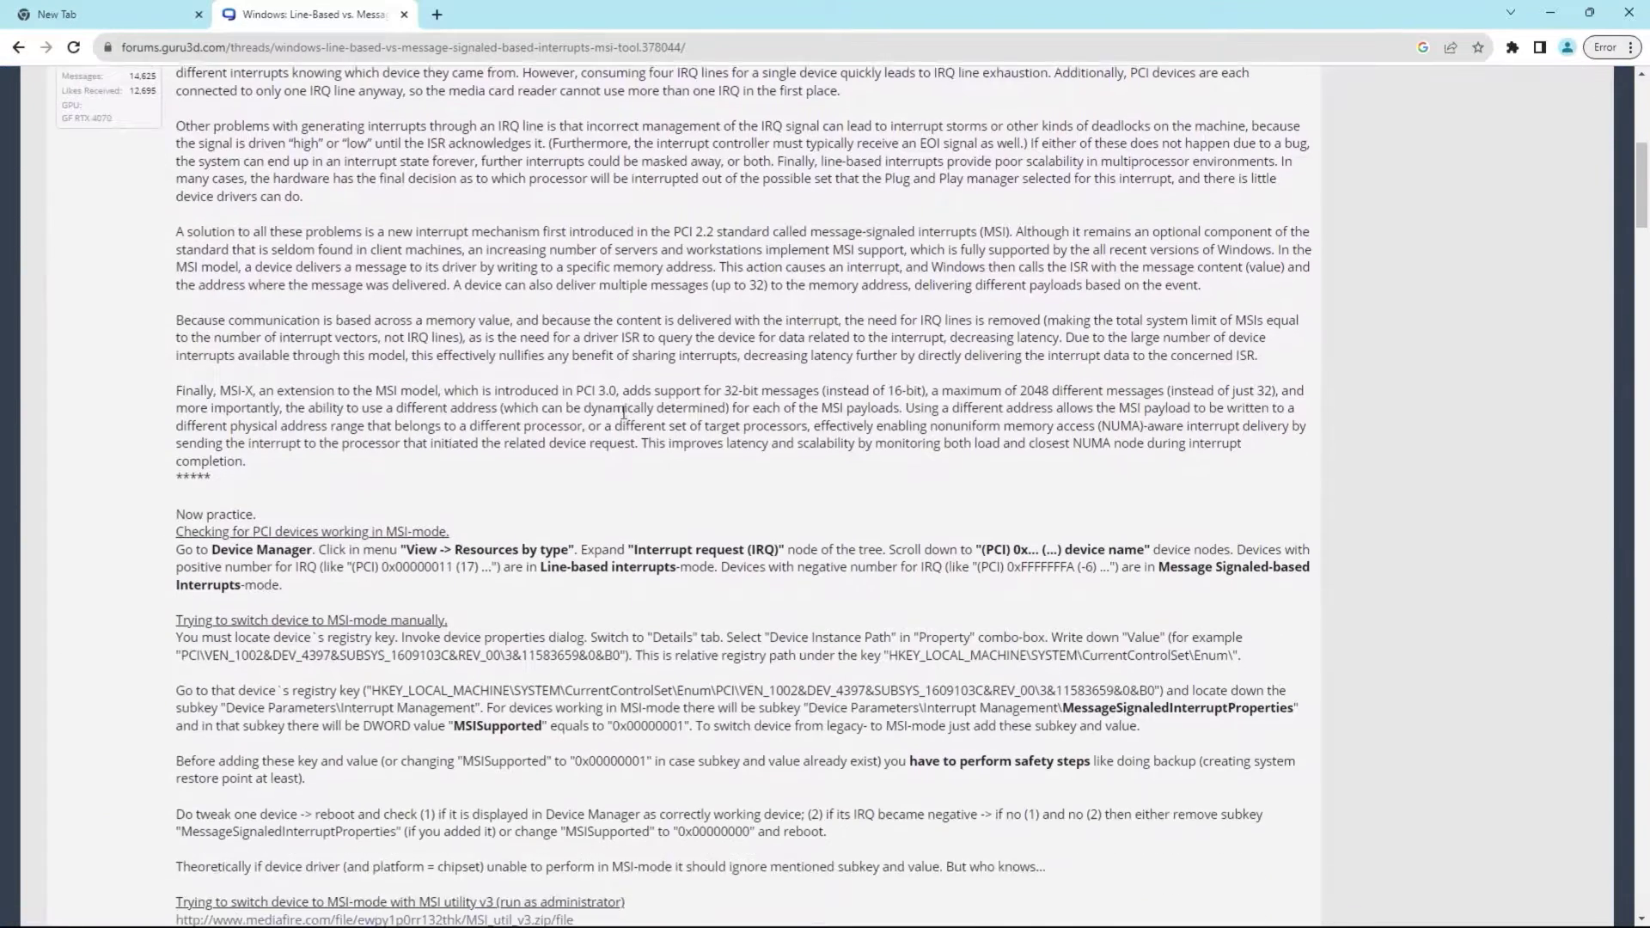
{"action": "scroll", "coordinate": [593, 425], "scroll_direction": "down", "scroll_amount": 2}
{"action": "scroll", "coordinate": [593, 436], "scroll_direction": "down", "scroll_amount": 1}
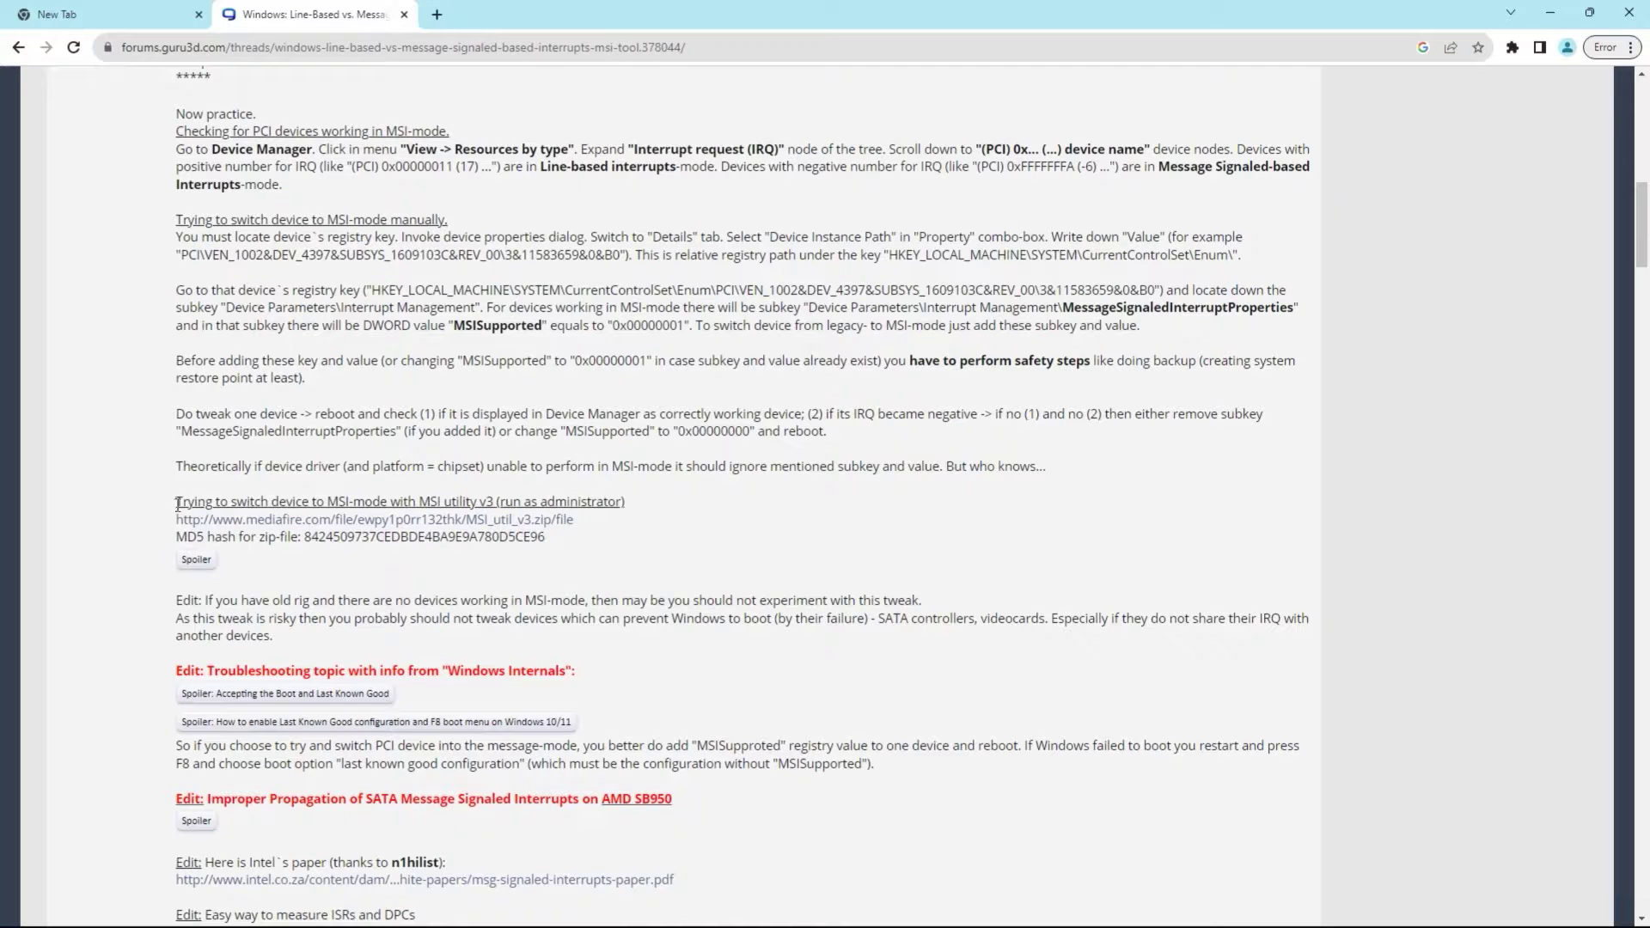
{"action": "left_click_drag", "start_coordinate": [175, 509], "coordinate": [625, 502]}
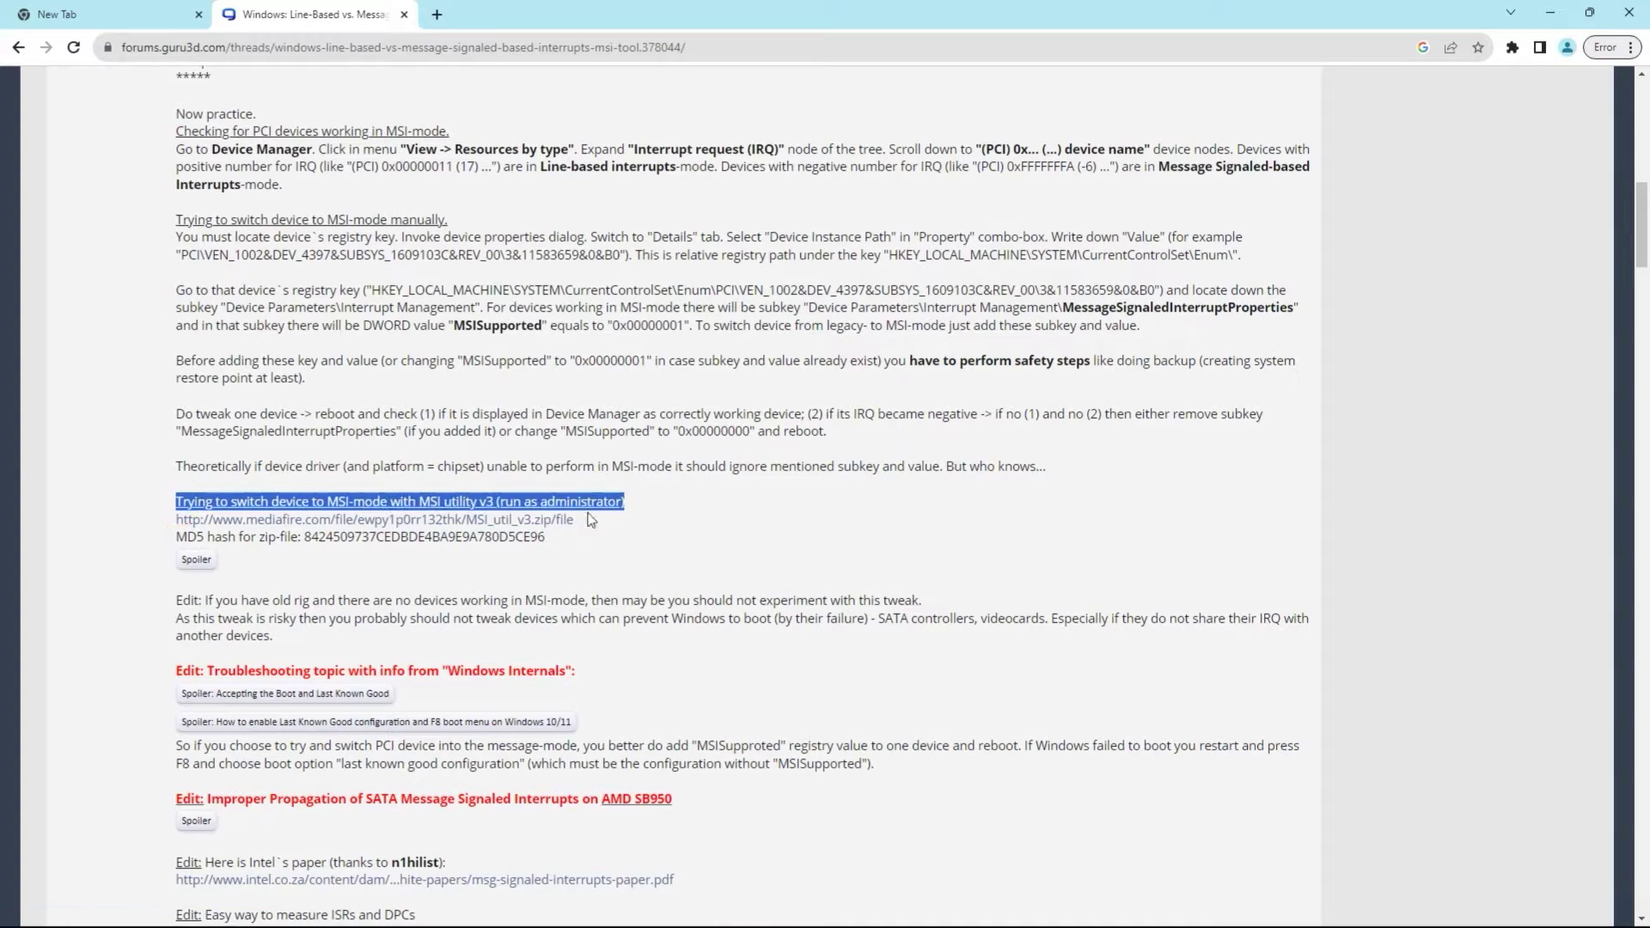
{"action": "left_click", "coordinate": [636, 548]}
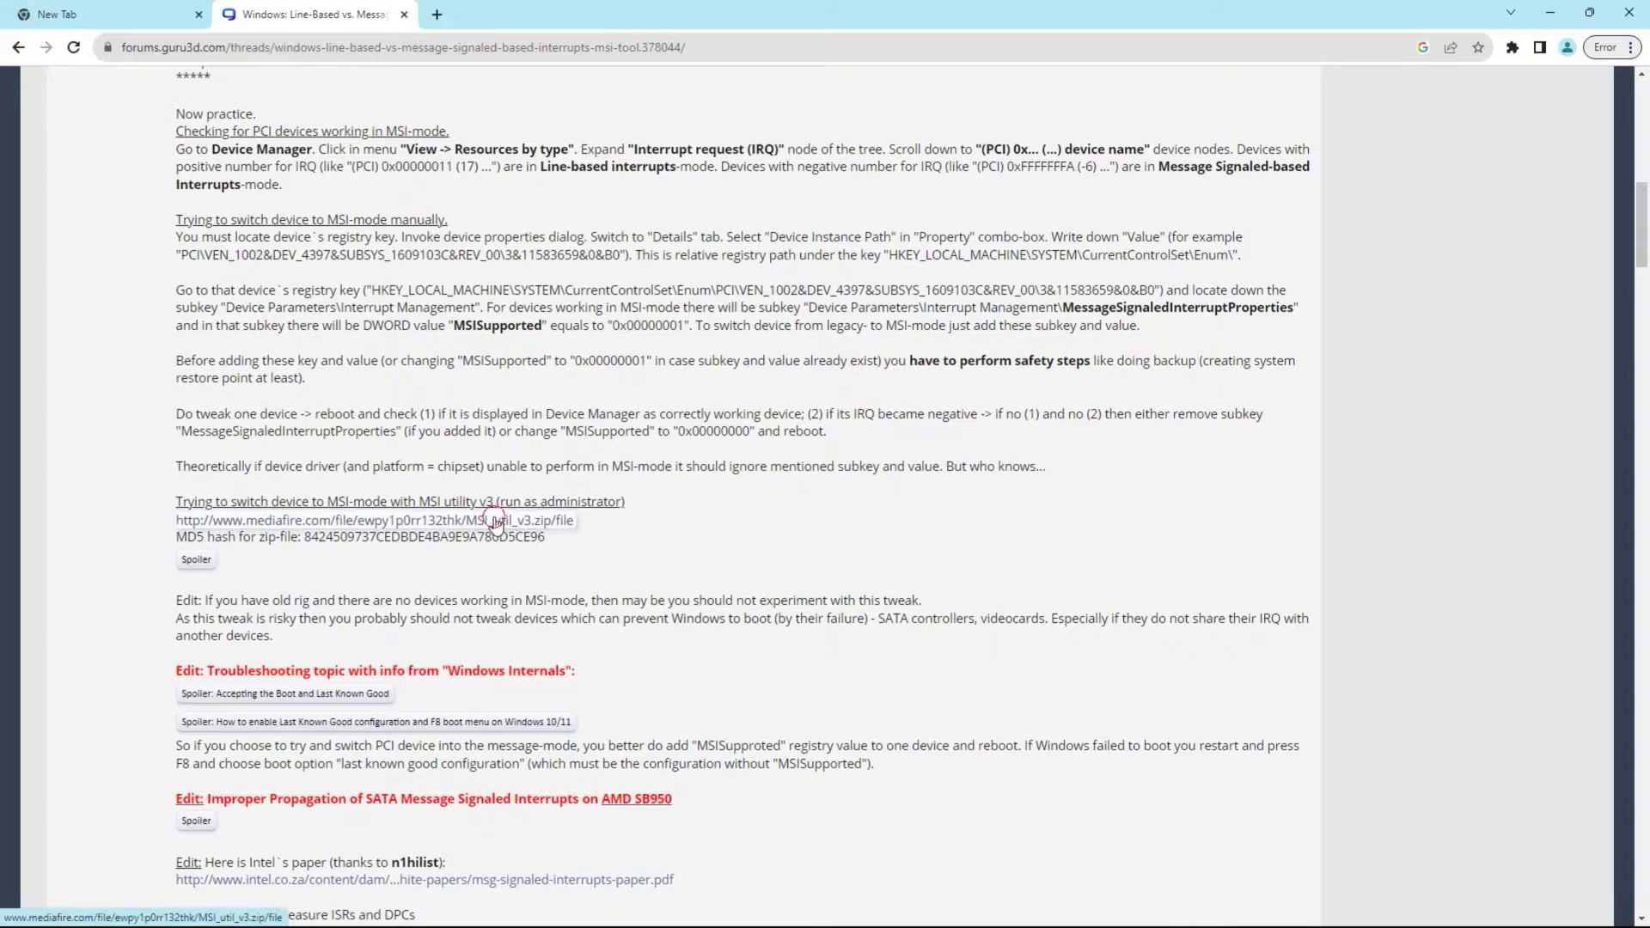
{"action": "left_click", "coordinate": [512, 520]}
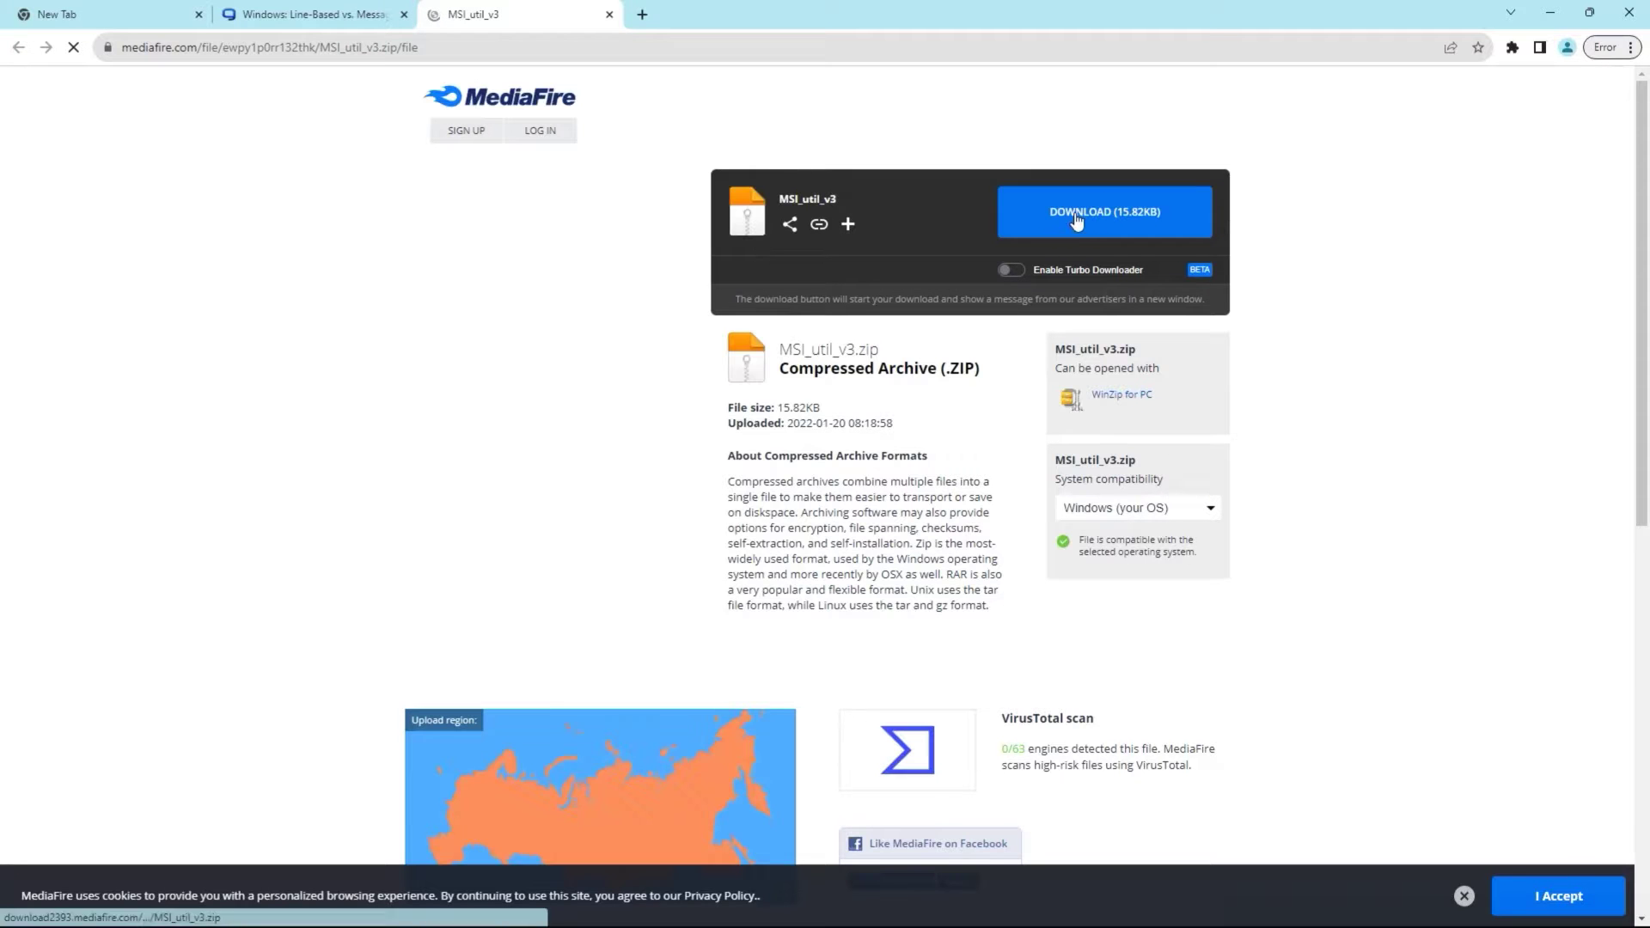
{"action": "left_click", "coordinate": [1076, 221]}
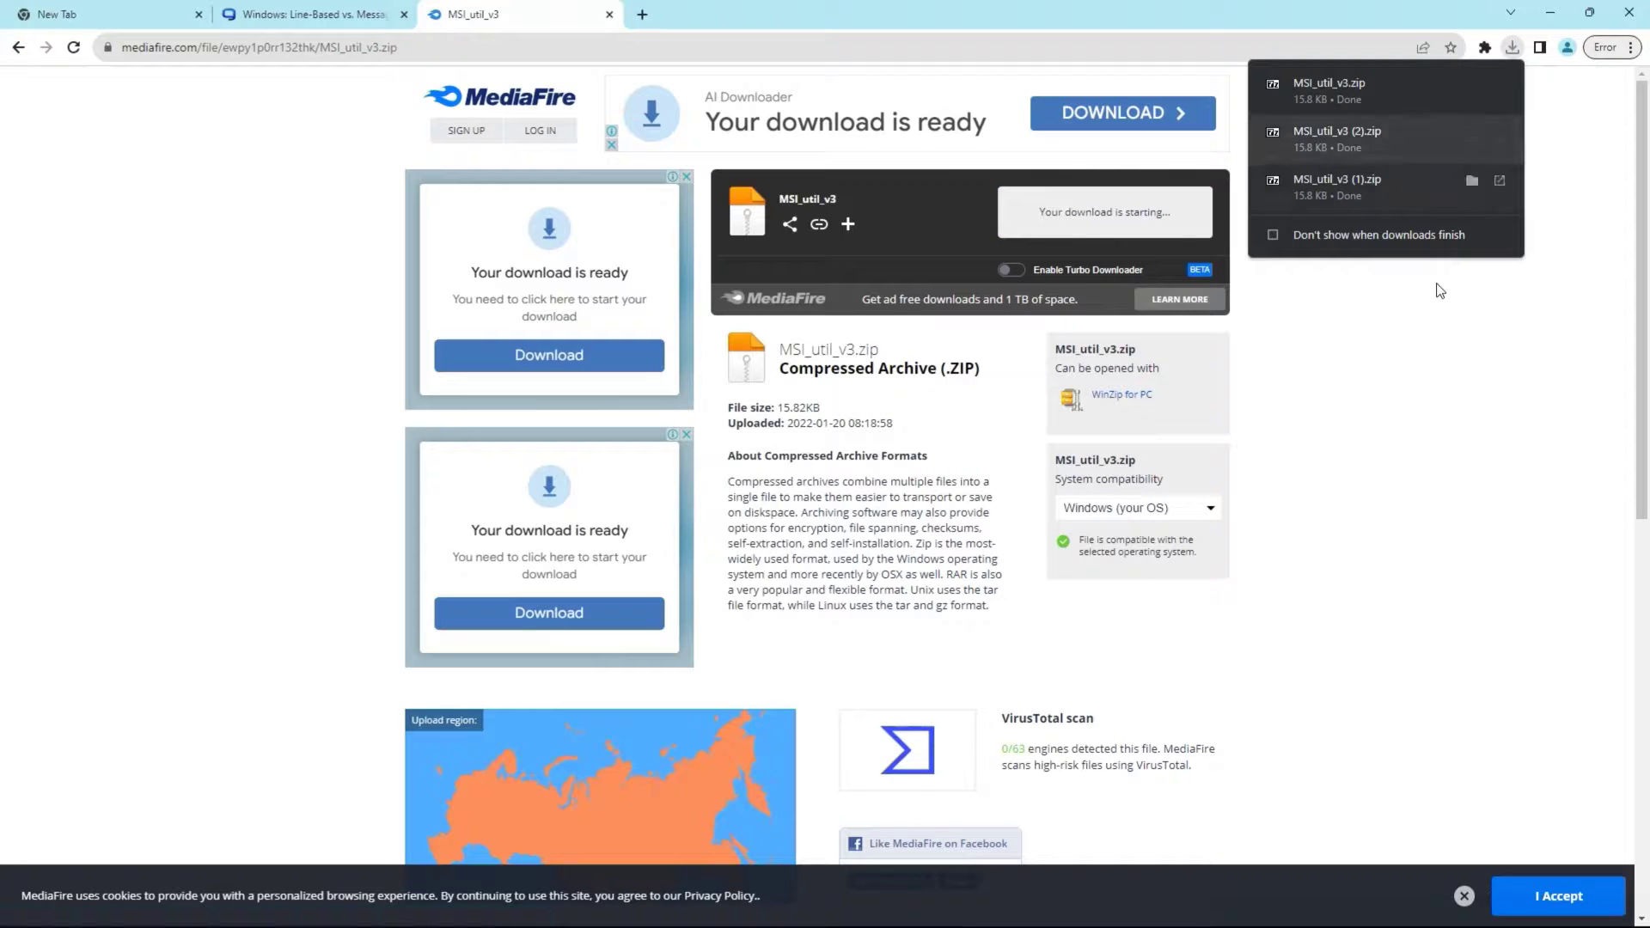
- Extract the downloaded MSI_util_v3.zip into an MSI_util_v3 folder within Downloads
{"action": "left_click", "coordinate": [1358, 90]}
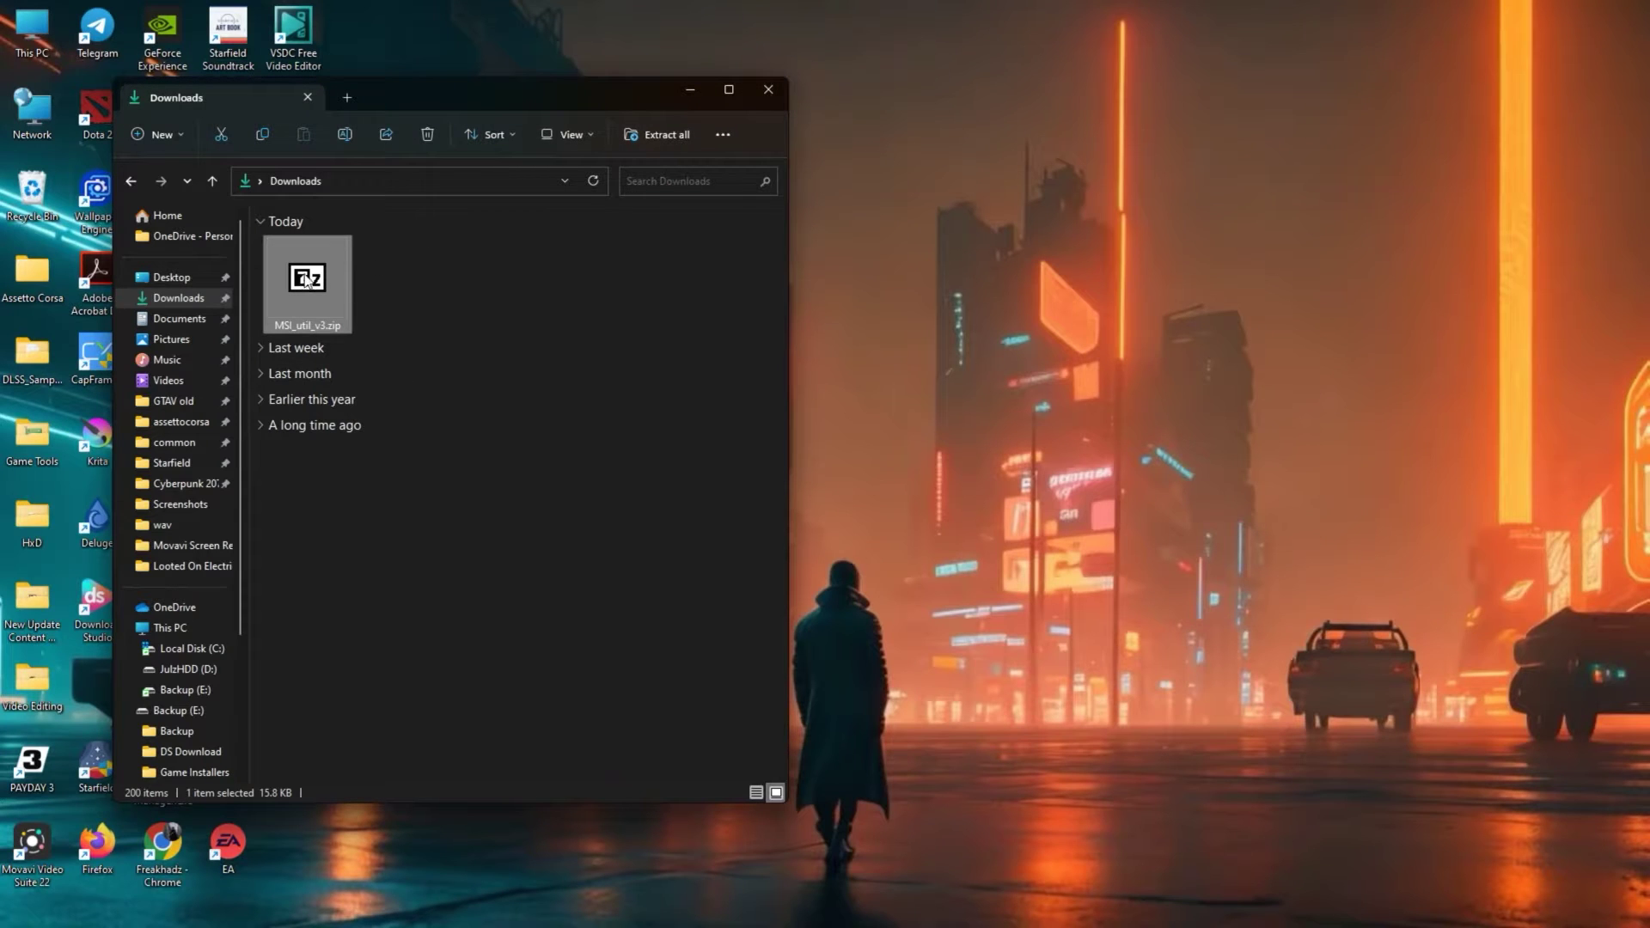
{"action": "right_click", "coordinate": [306, 283]}
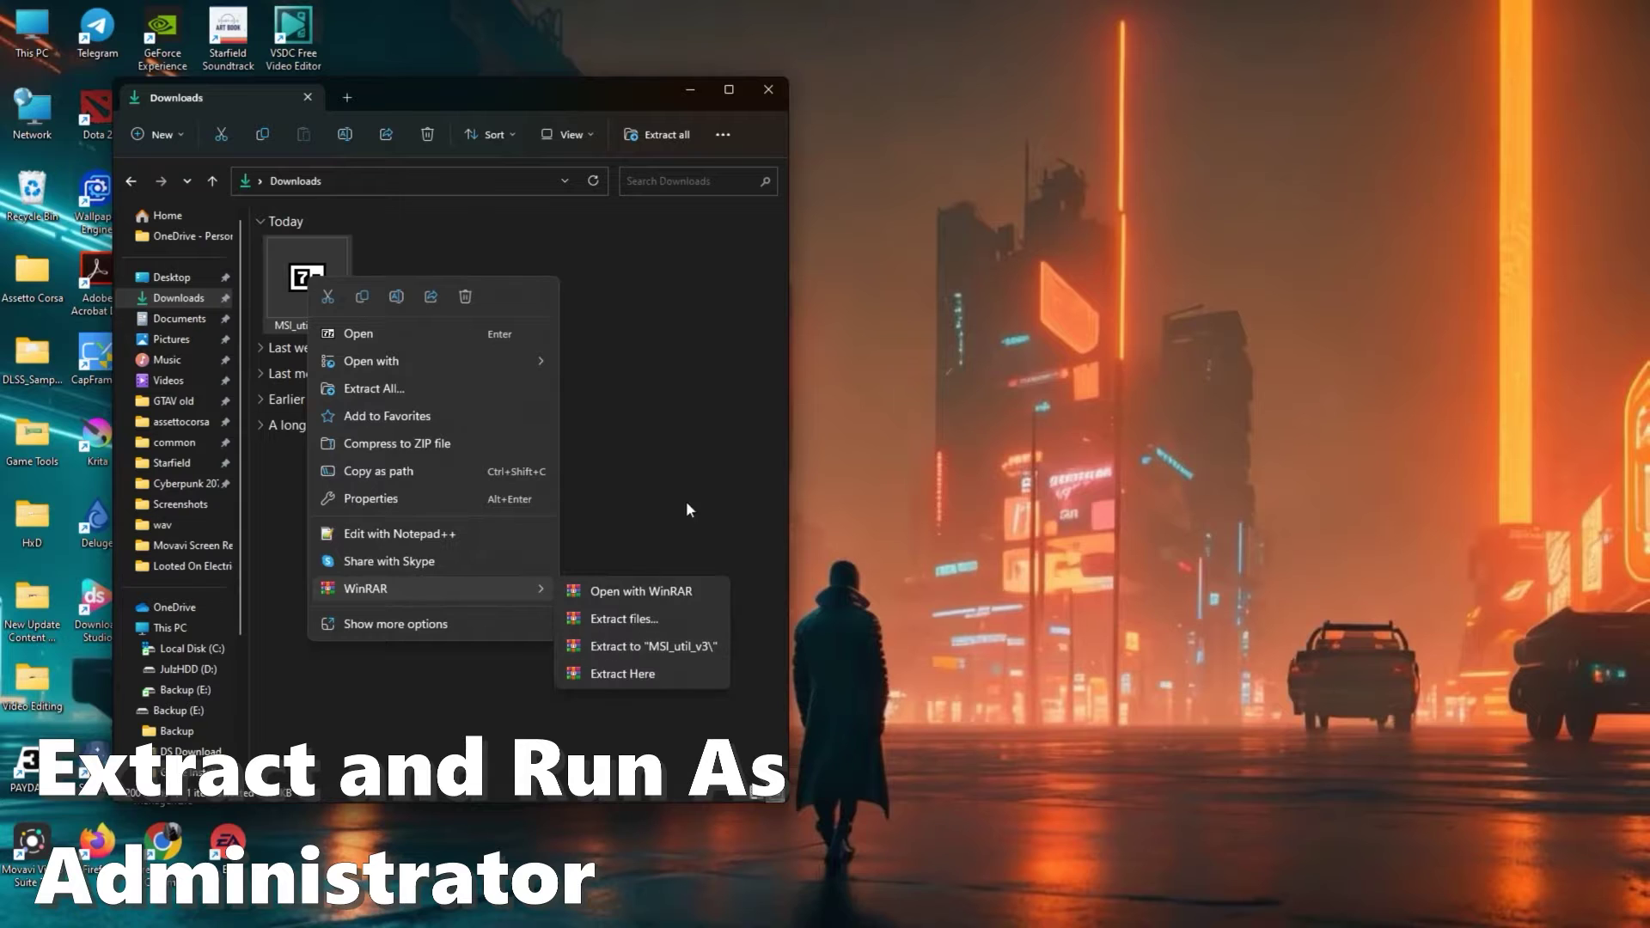
{"action": "left_click", "coordinate": [320, 283]}
{"action": "right_click", "coordinate": [320, 284]}
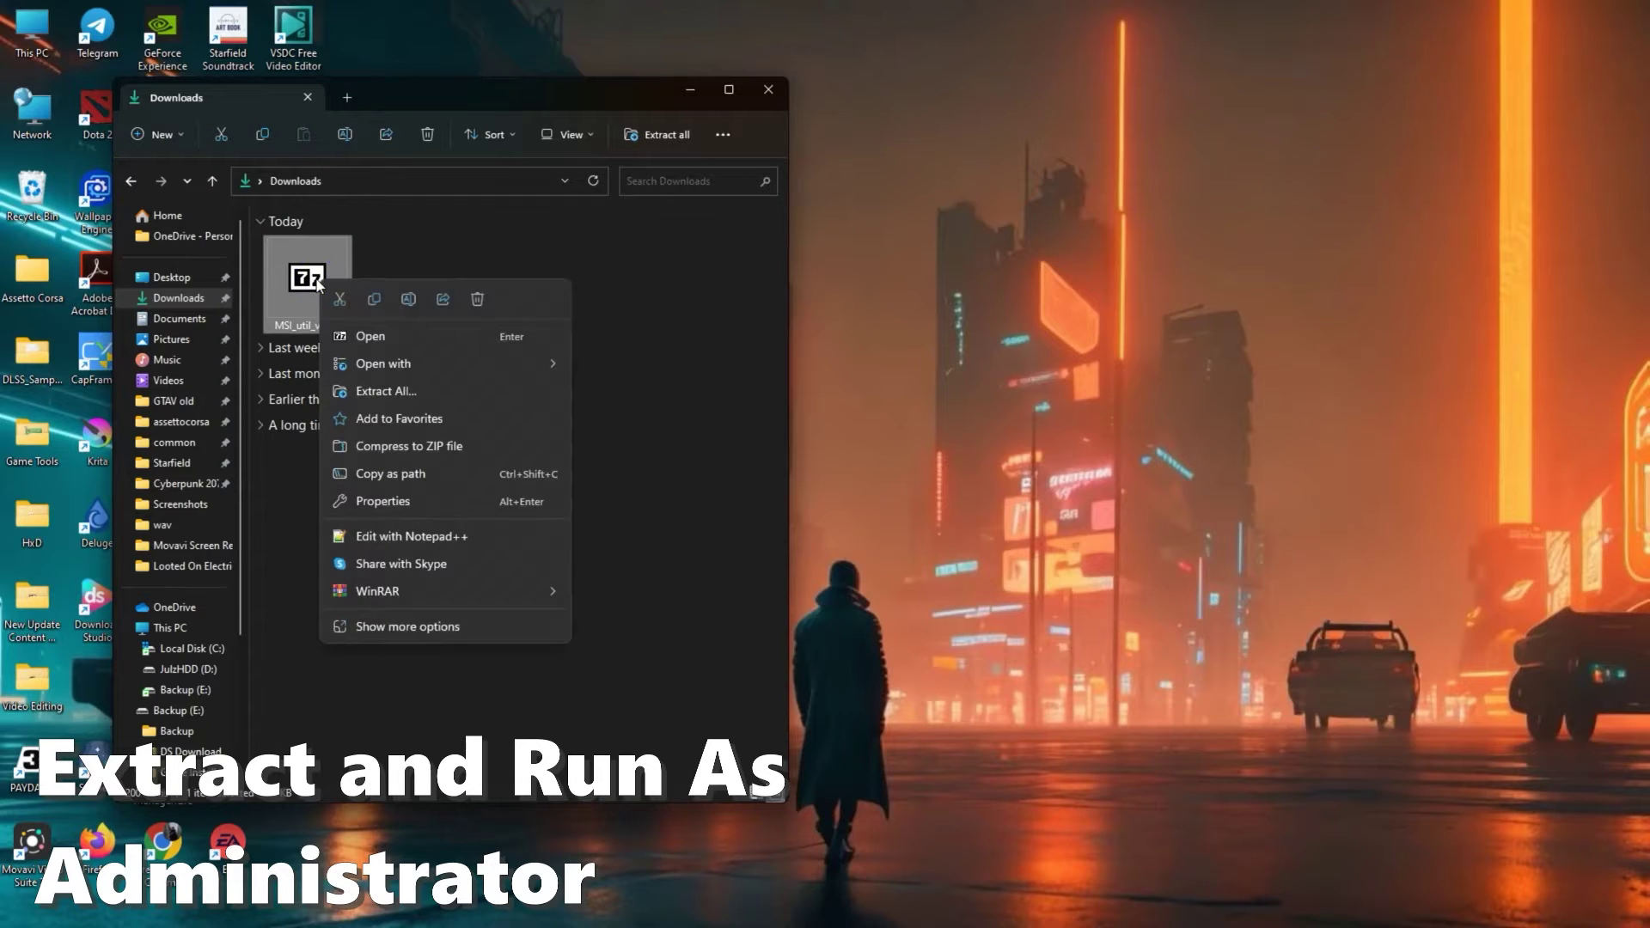
{"action": "left_click", "coordinate": [402, 395]}
{"action": "left_click", "coordinate": [964, 638]}
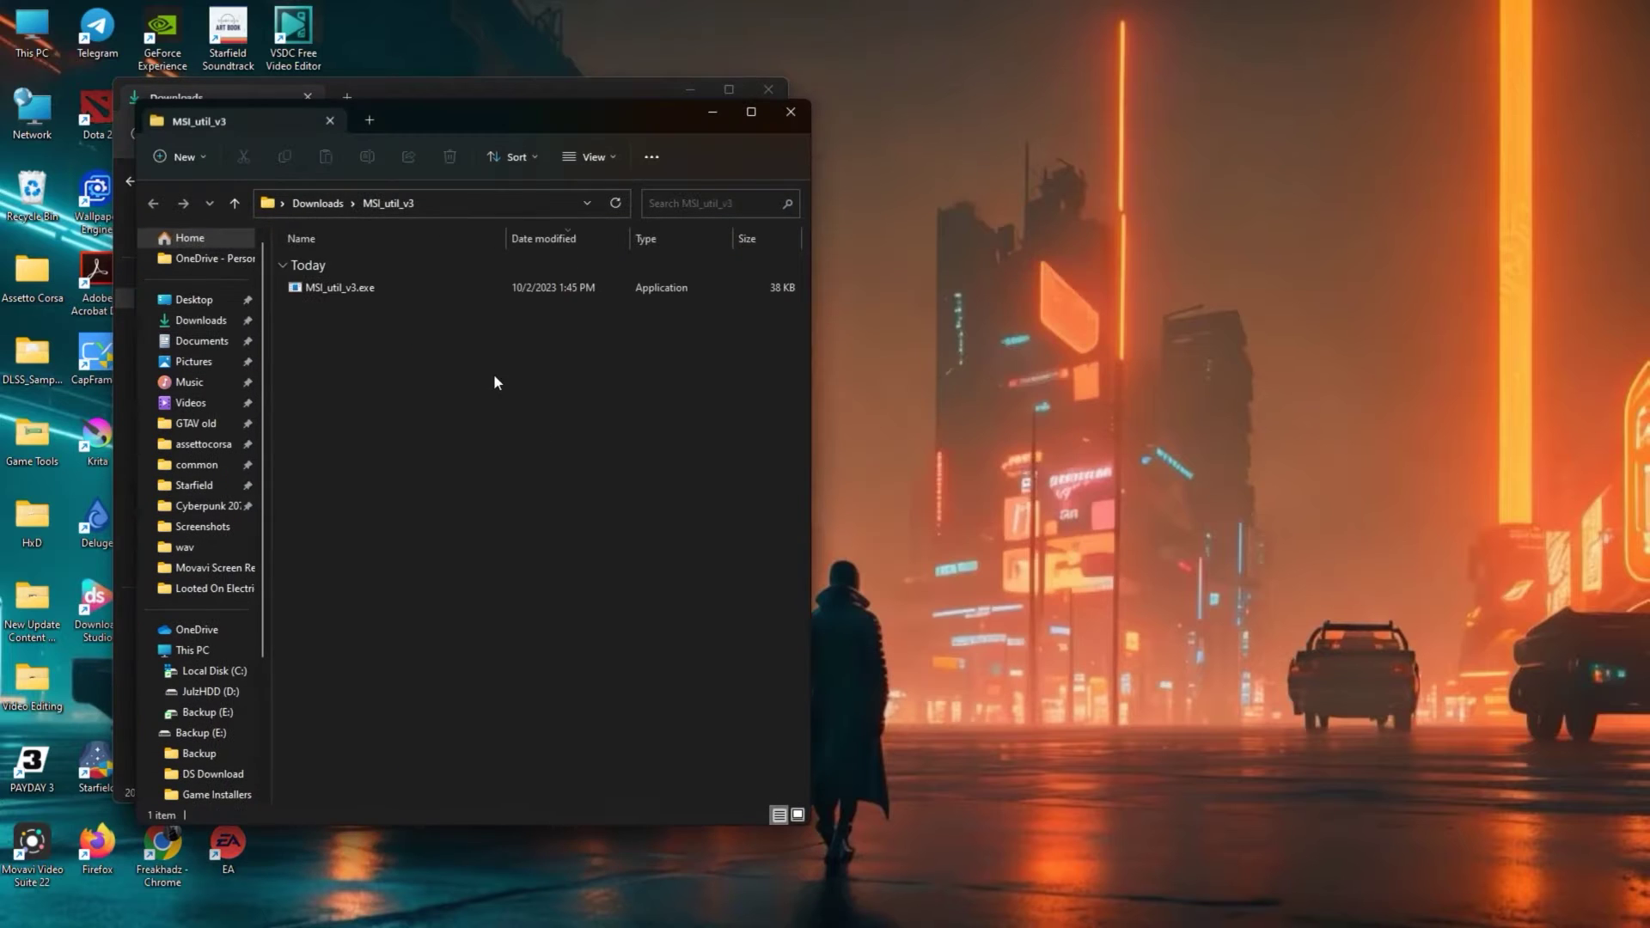
- Run MSI_util_v3.exe from the extracted folder as administrator
{"action": "left_click_drag", "start_coordinate": [544, 112], "coordinate": [405, 67]}
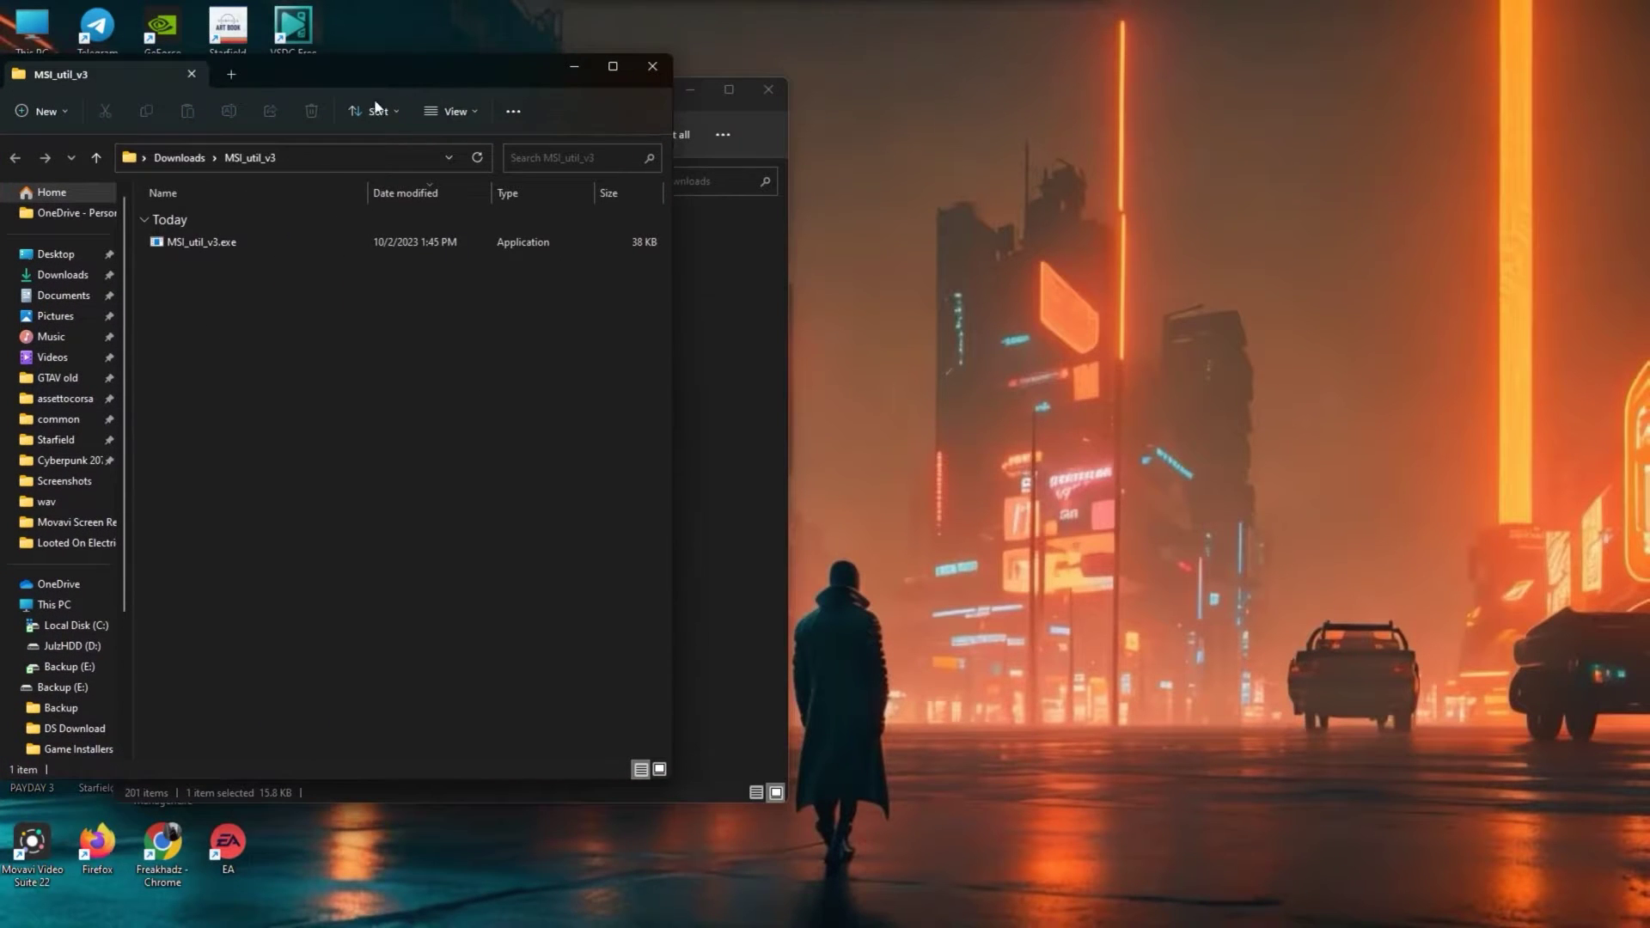
{"action": "left_click", "coordinate": [208, 250]}
{"action": "right_click", "coordinate": [209, 249]}
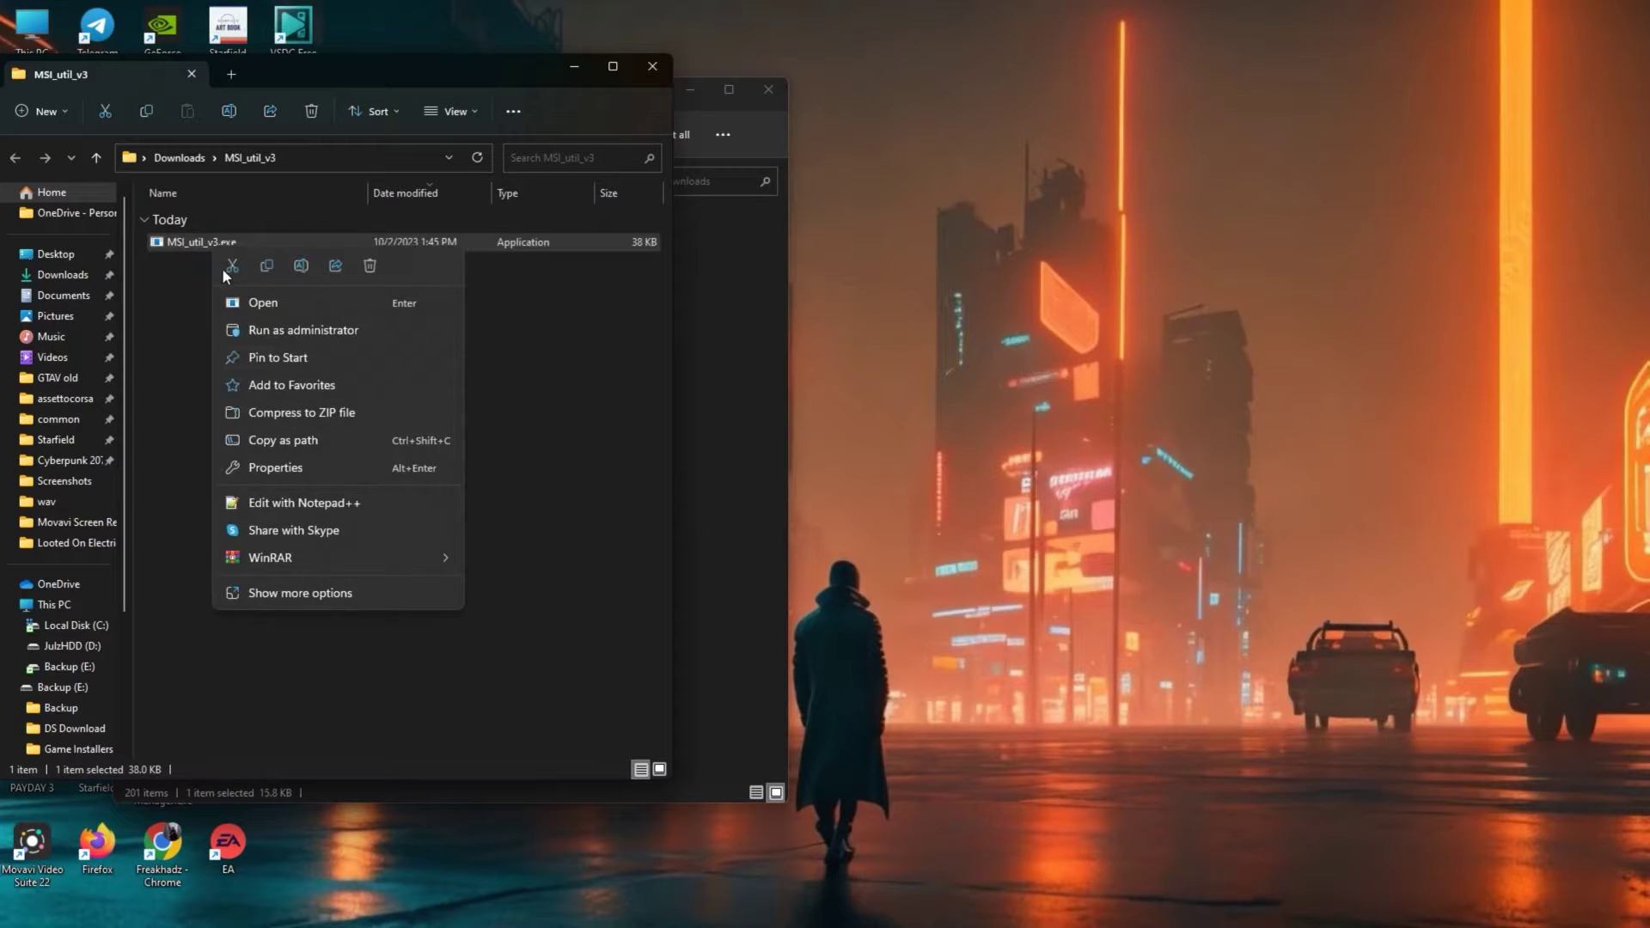
{"action": "left_click", "coordinate": [294, 334]}
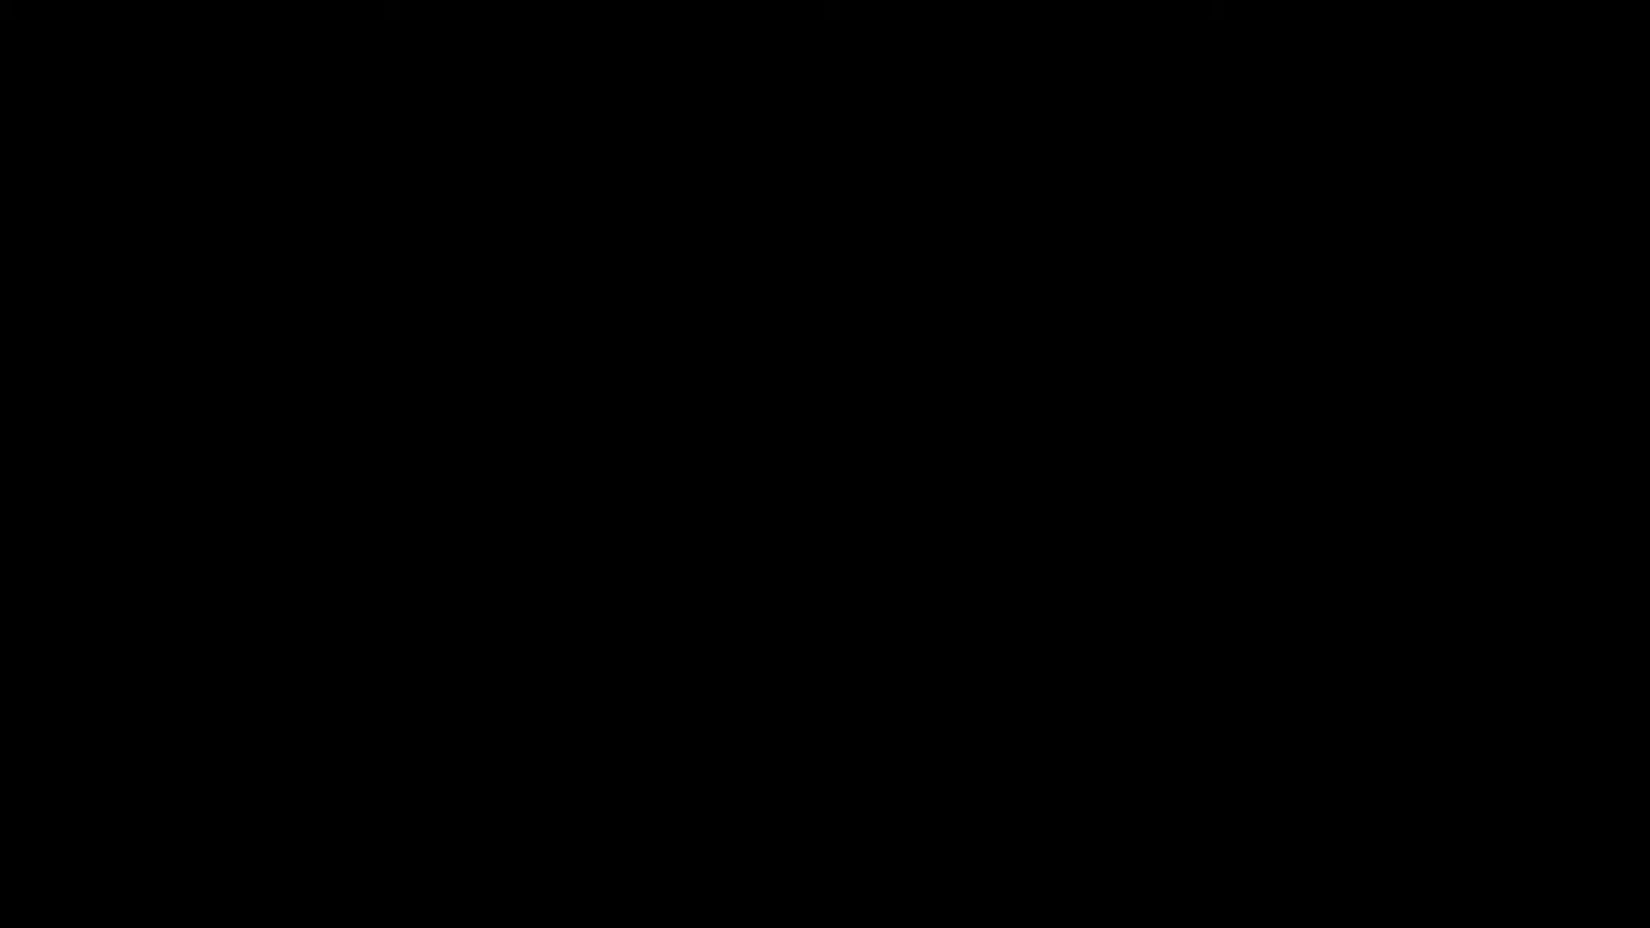
{"action": "left_click", "coordinate": [698, 595]}
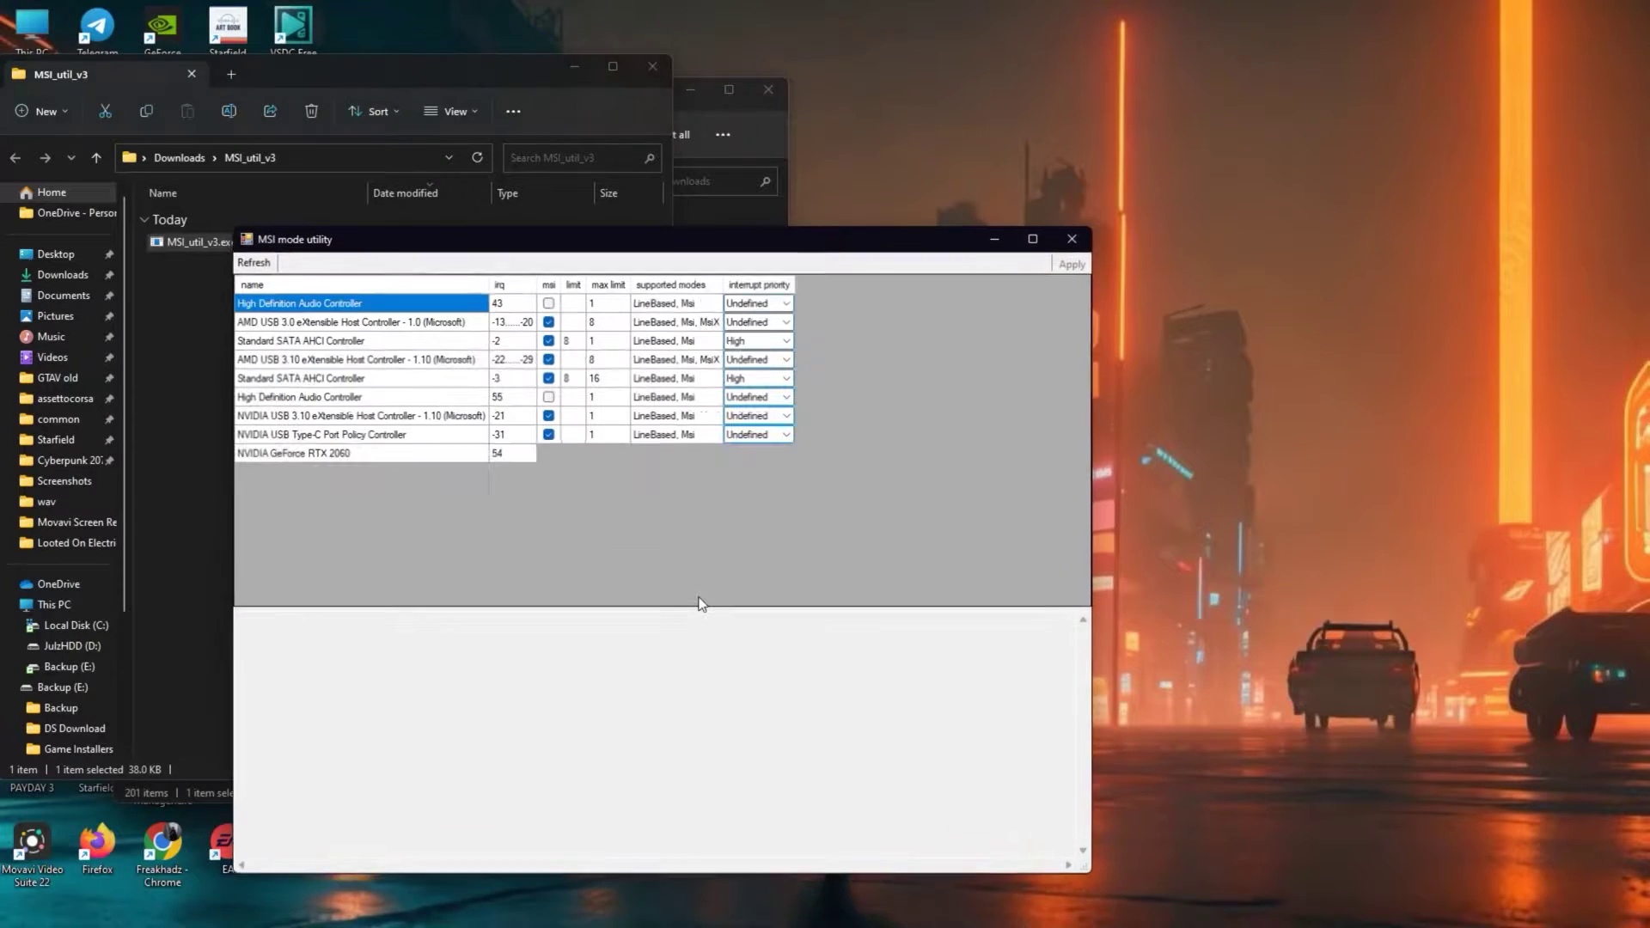
- Enable MSI for the NVIDIA GeForce RTX 2060 with interrupt priority Undefined, apply it, and close the utility
{"action": "double_click", "coordinate": [735, 239]}
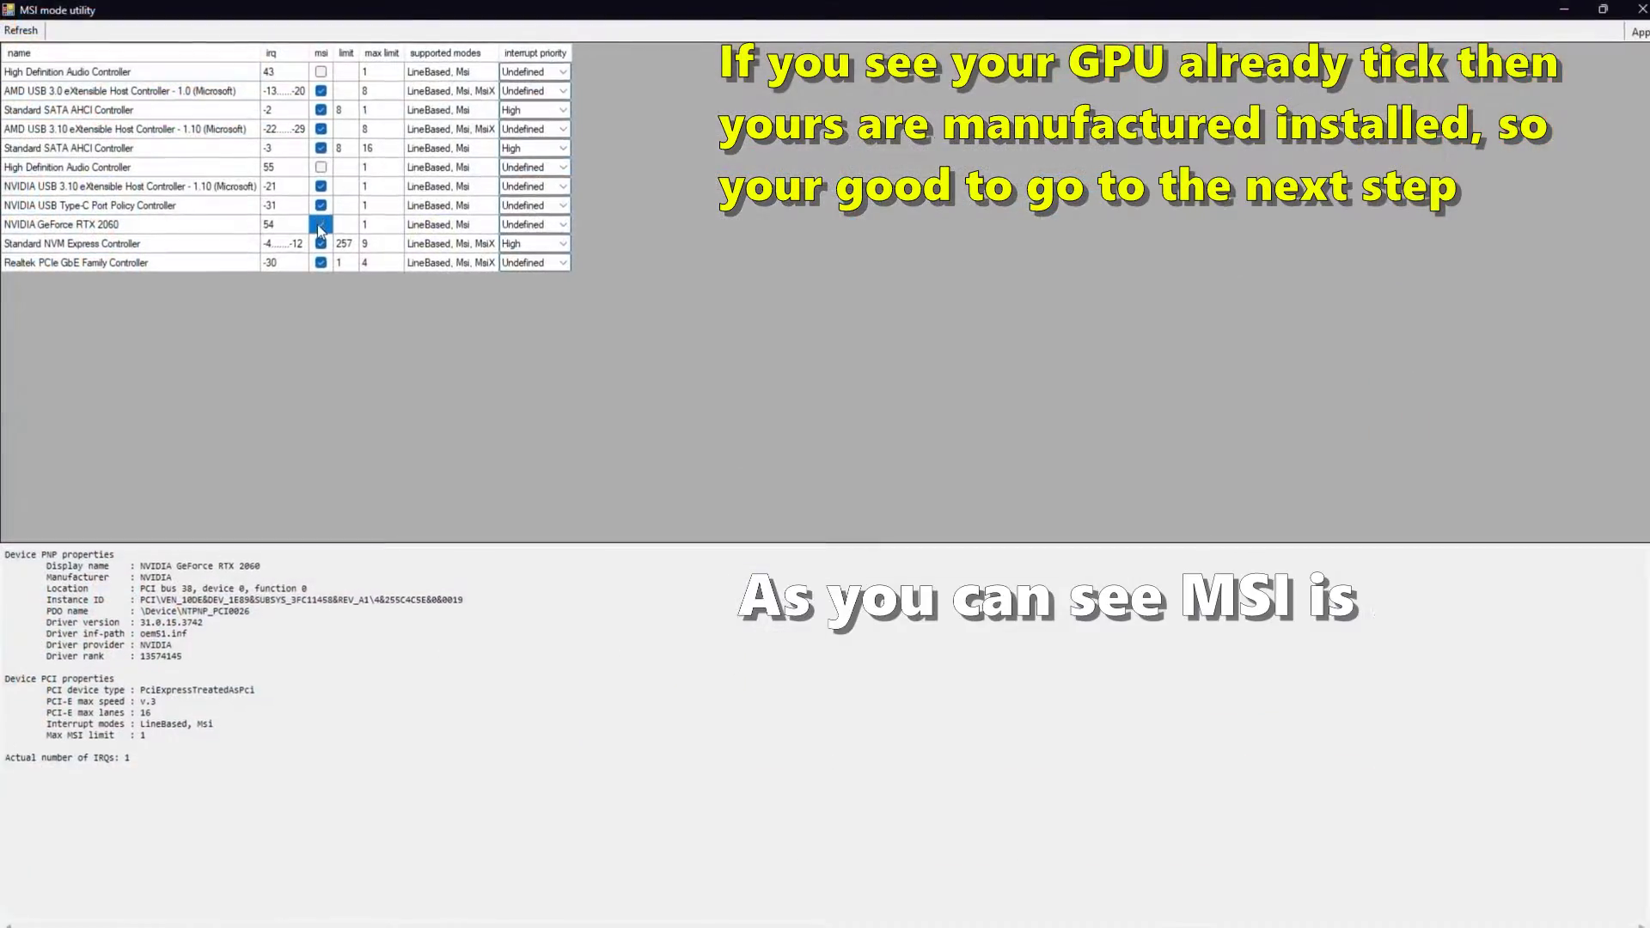
{"action": "left_click", "coordinate": [318, 223]}
{"action": "left_click", "coordinate": [527, 224]}
{"action": "left_click", "coordinate": [532, 225]}
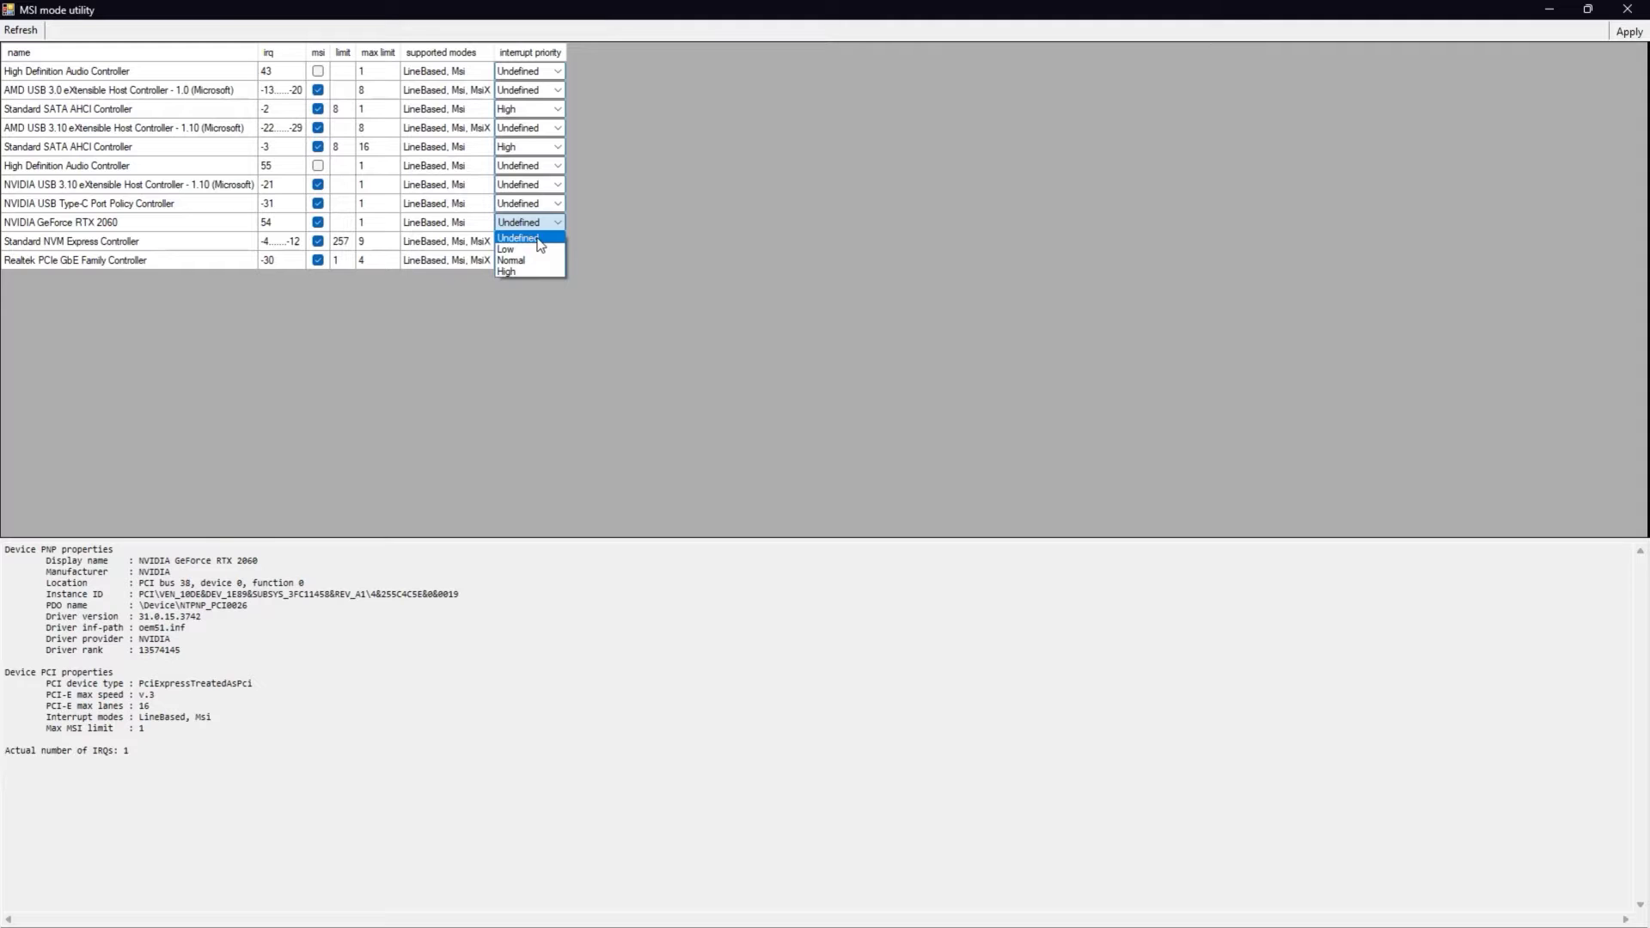
{"action": "left_click", "coordinate": [540, 244]}
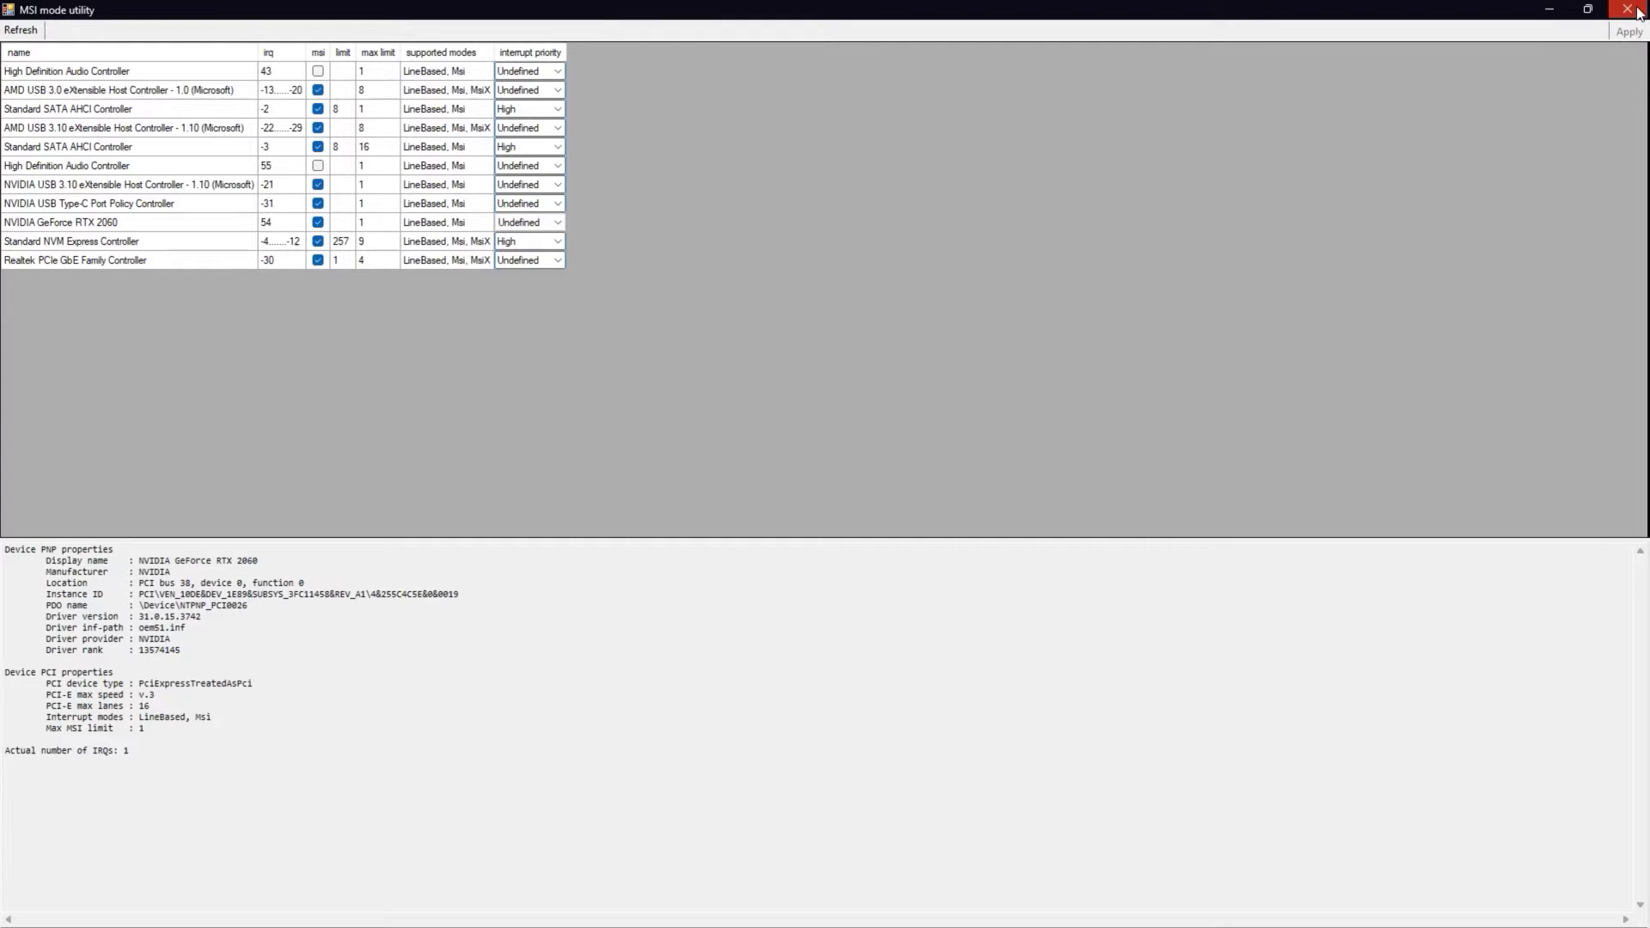
{"action": "left_click", "coordinate": [1627, 9]}
{"action": "left_click", "coordinate": [450, 145]}
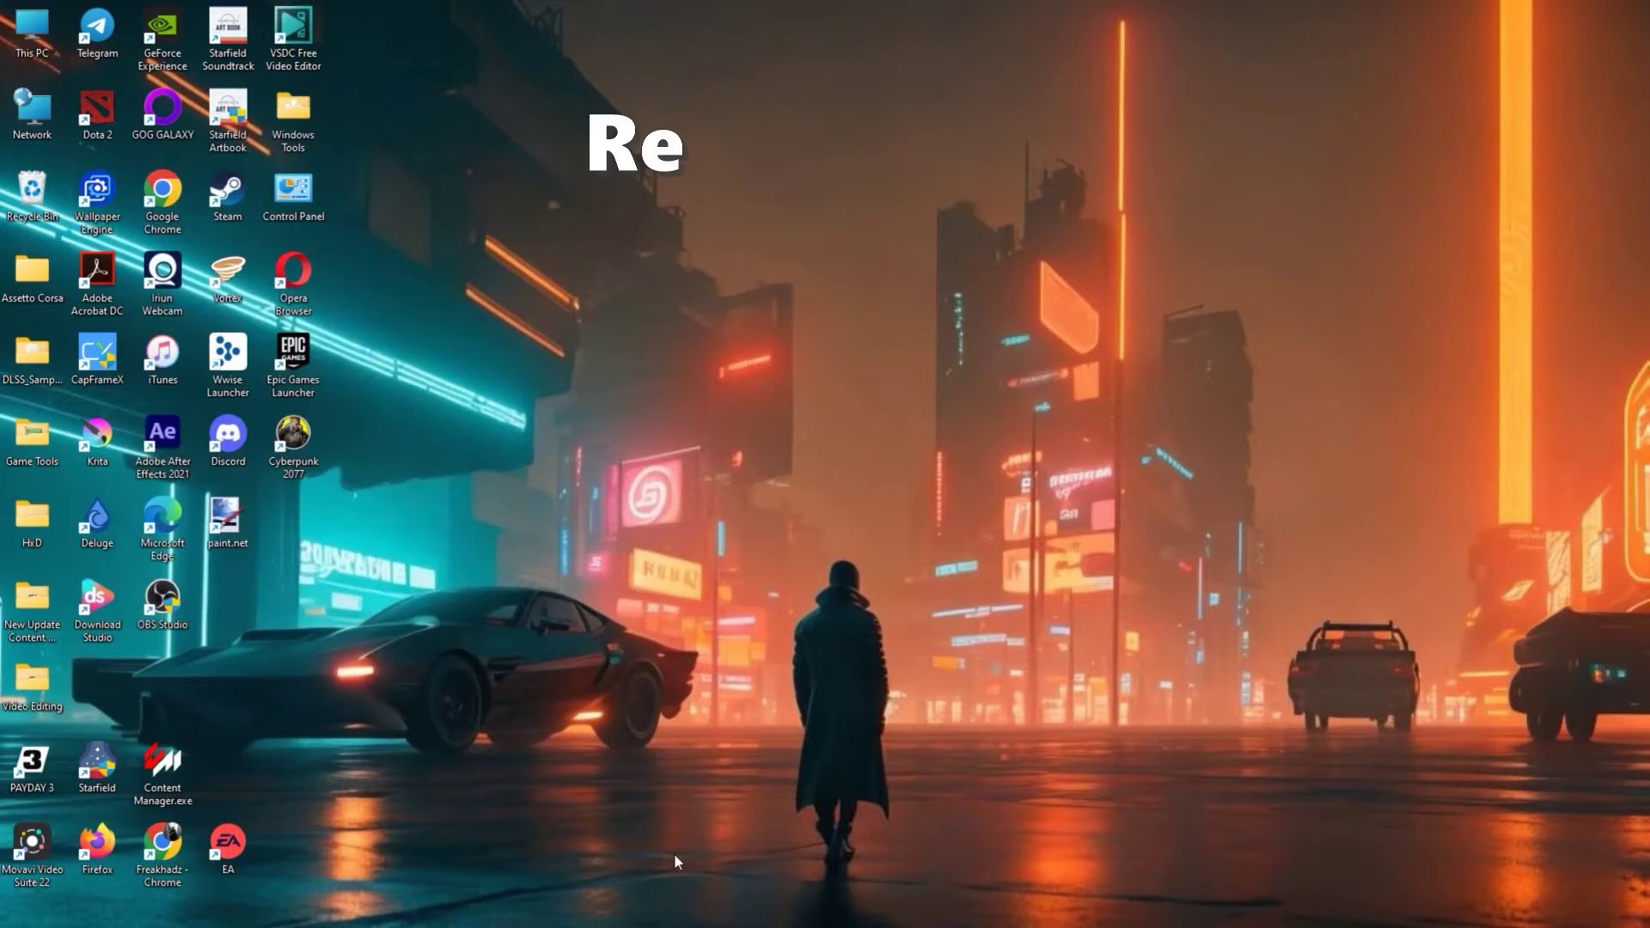
- Switch to Content Manager and, in the Assetto Corsa video settings, set MSAA to 4x and anisotropic filtering to 8x
{"action": "key", "text": "super"}
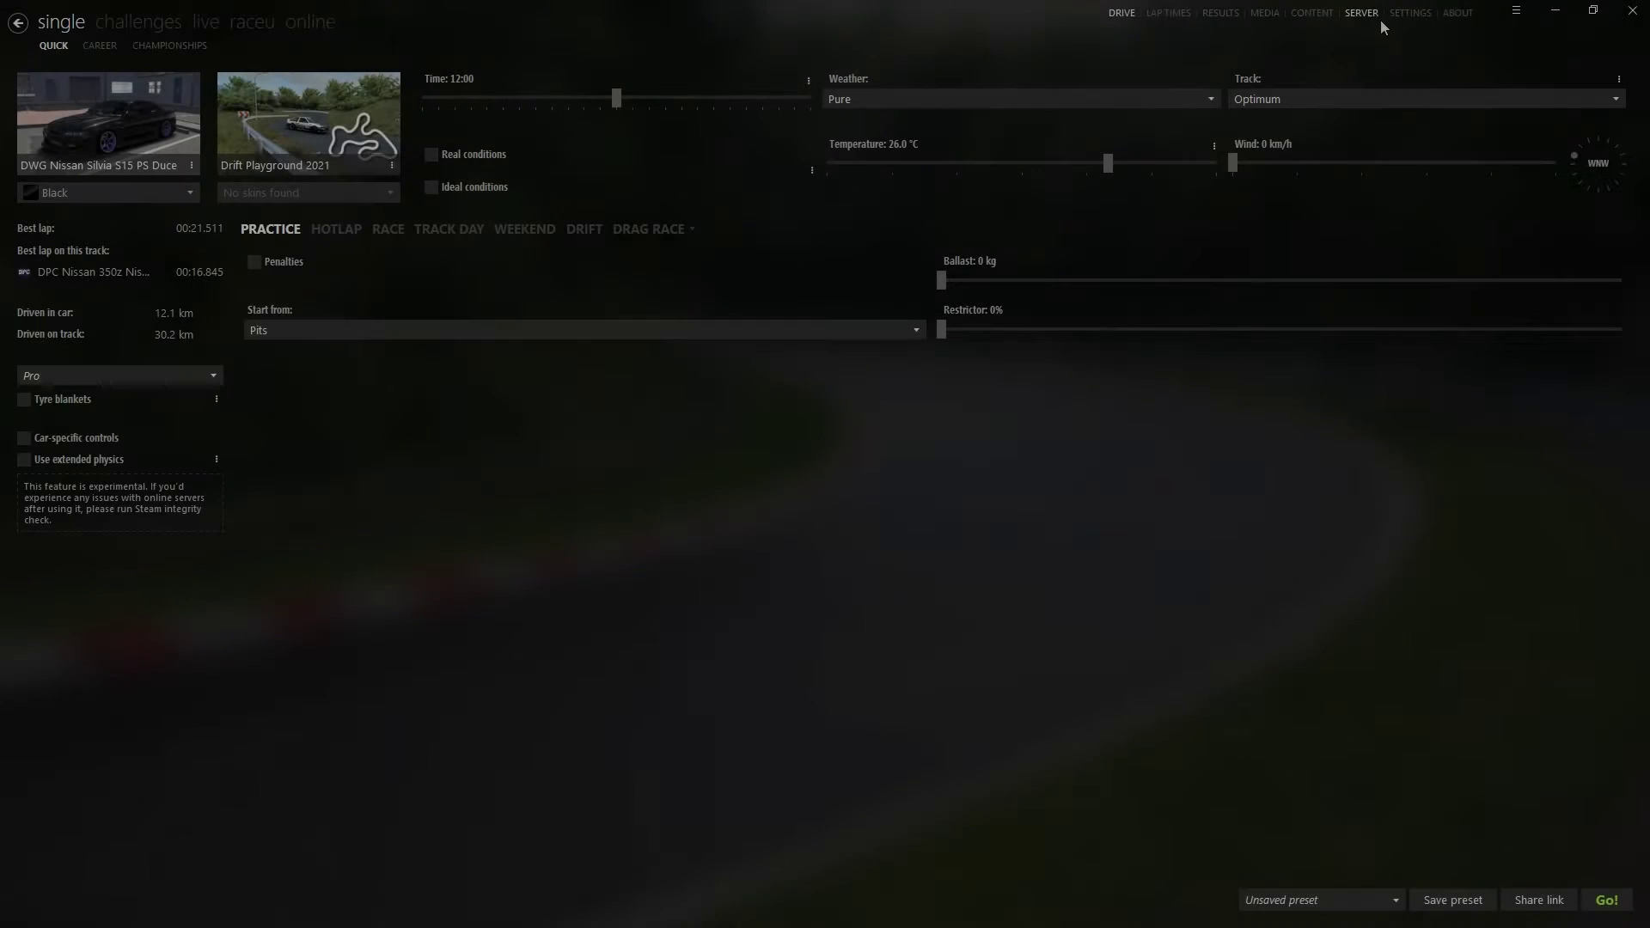
{"action": "left_click", "coordinate": [1410, 13]}
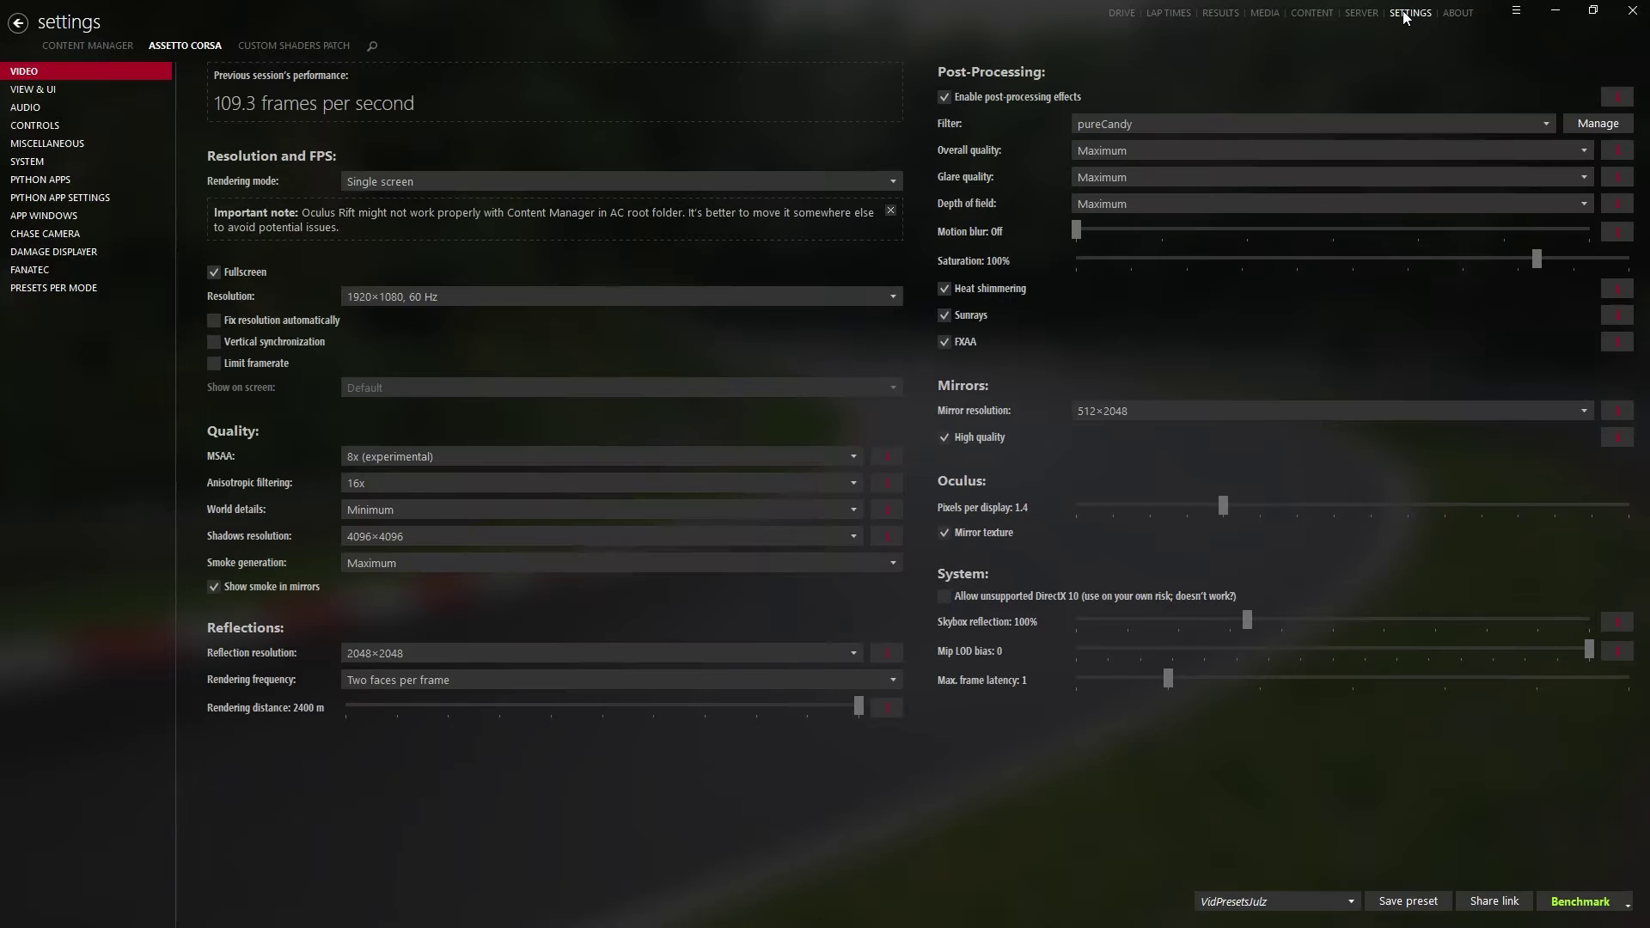
{"action": "mouse_move", "coordinate": [514, 109]}
{"action": "left_click", "coordinate": [365, 458]}
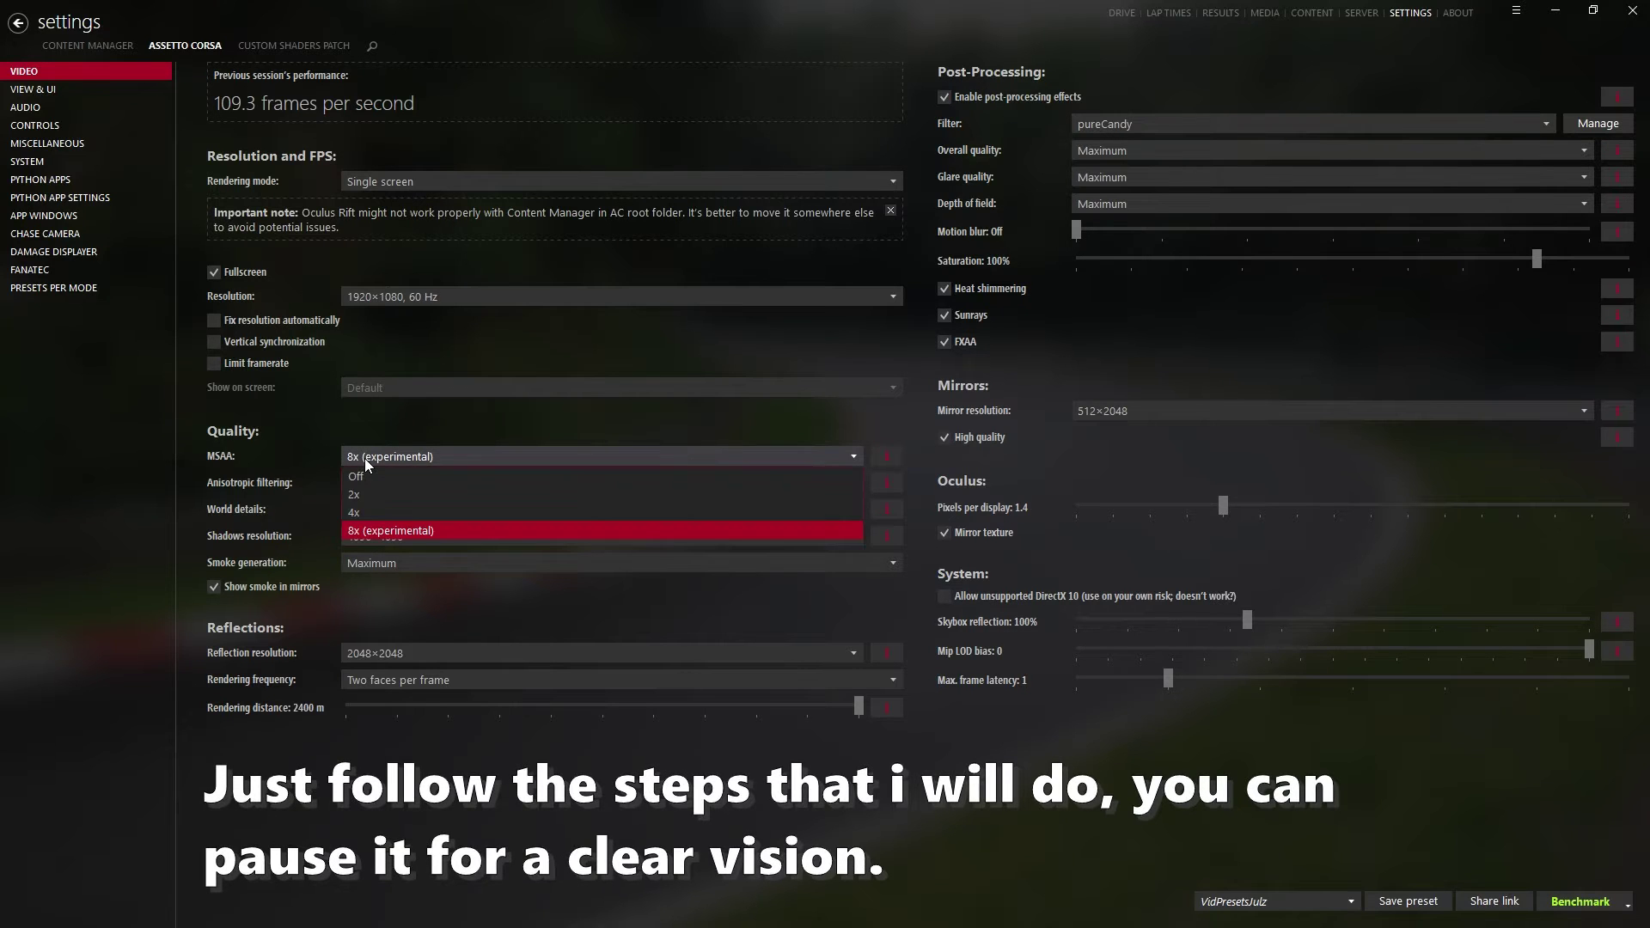
{"action": "left_click", "coordinate": [355, 512]}
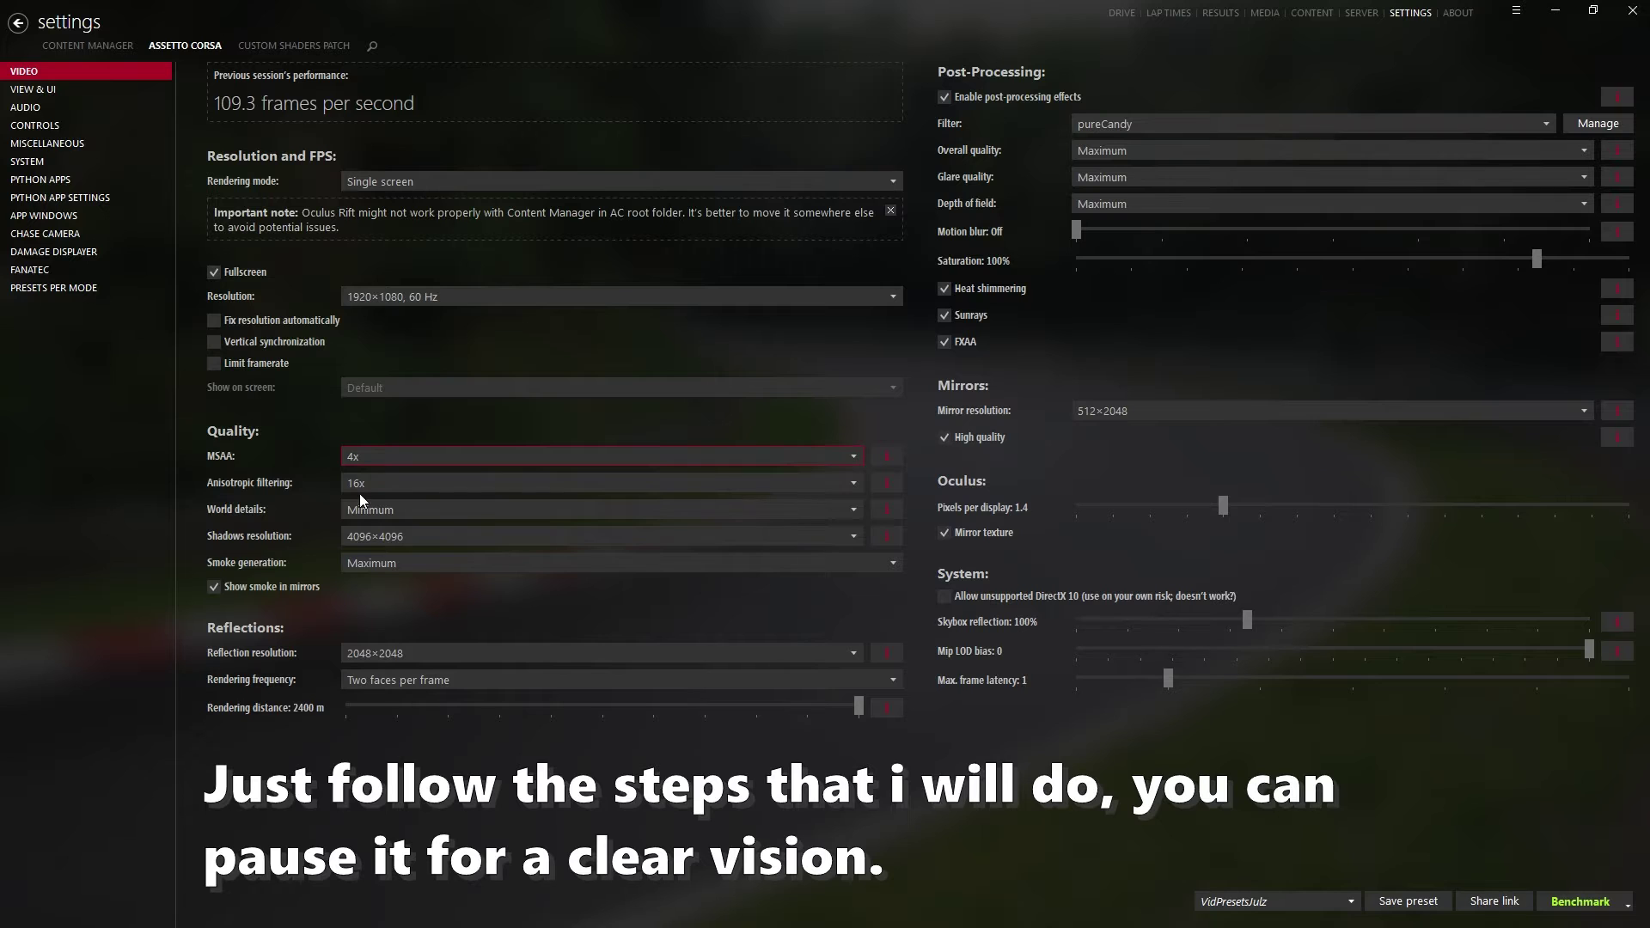
{"action": "left_click", "coordinate": [362, 490]}
{"action": "left_click", "coordinate": [361, 554]}
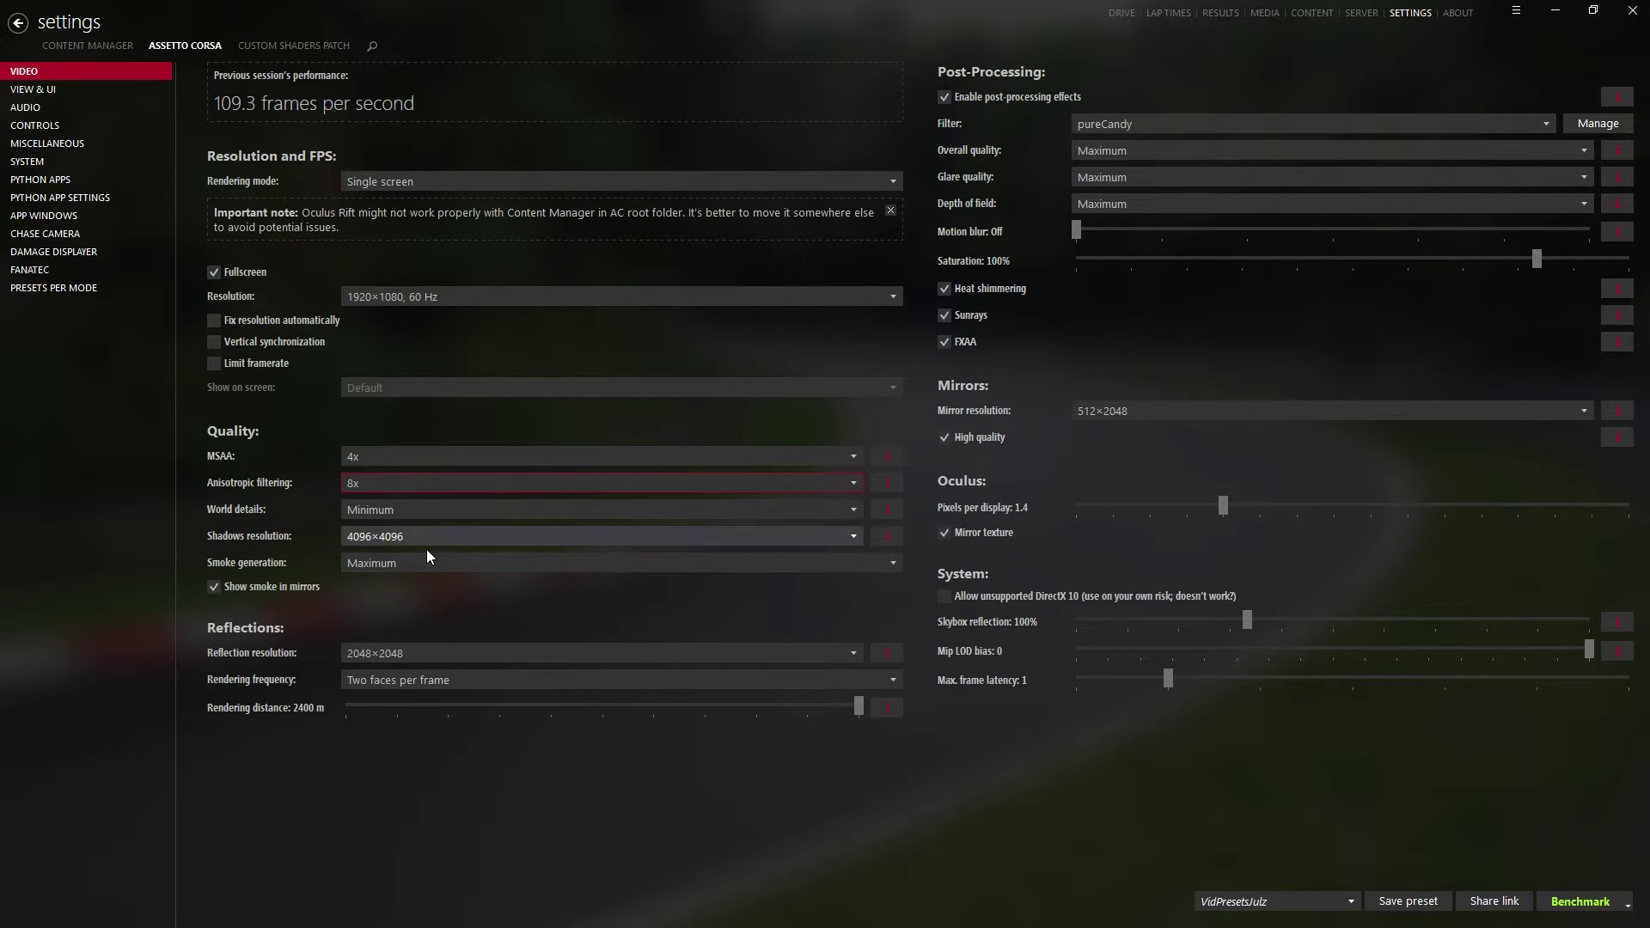
- Turn off smoke in mirrors and set smoke generation to High
{"action": "left_click", "coordinate": [308, 585]}
{"action": "left_click", "coordinate": [375, 569]}
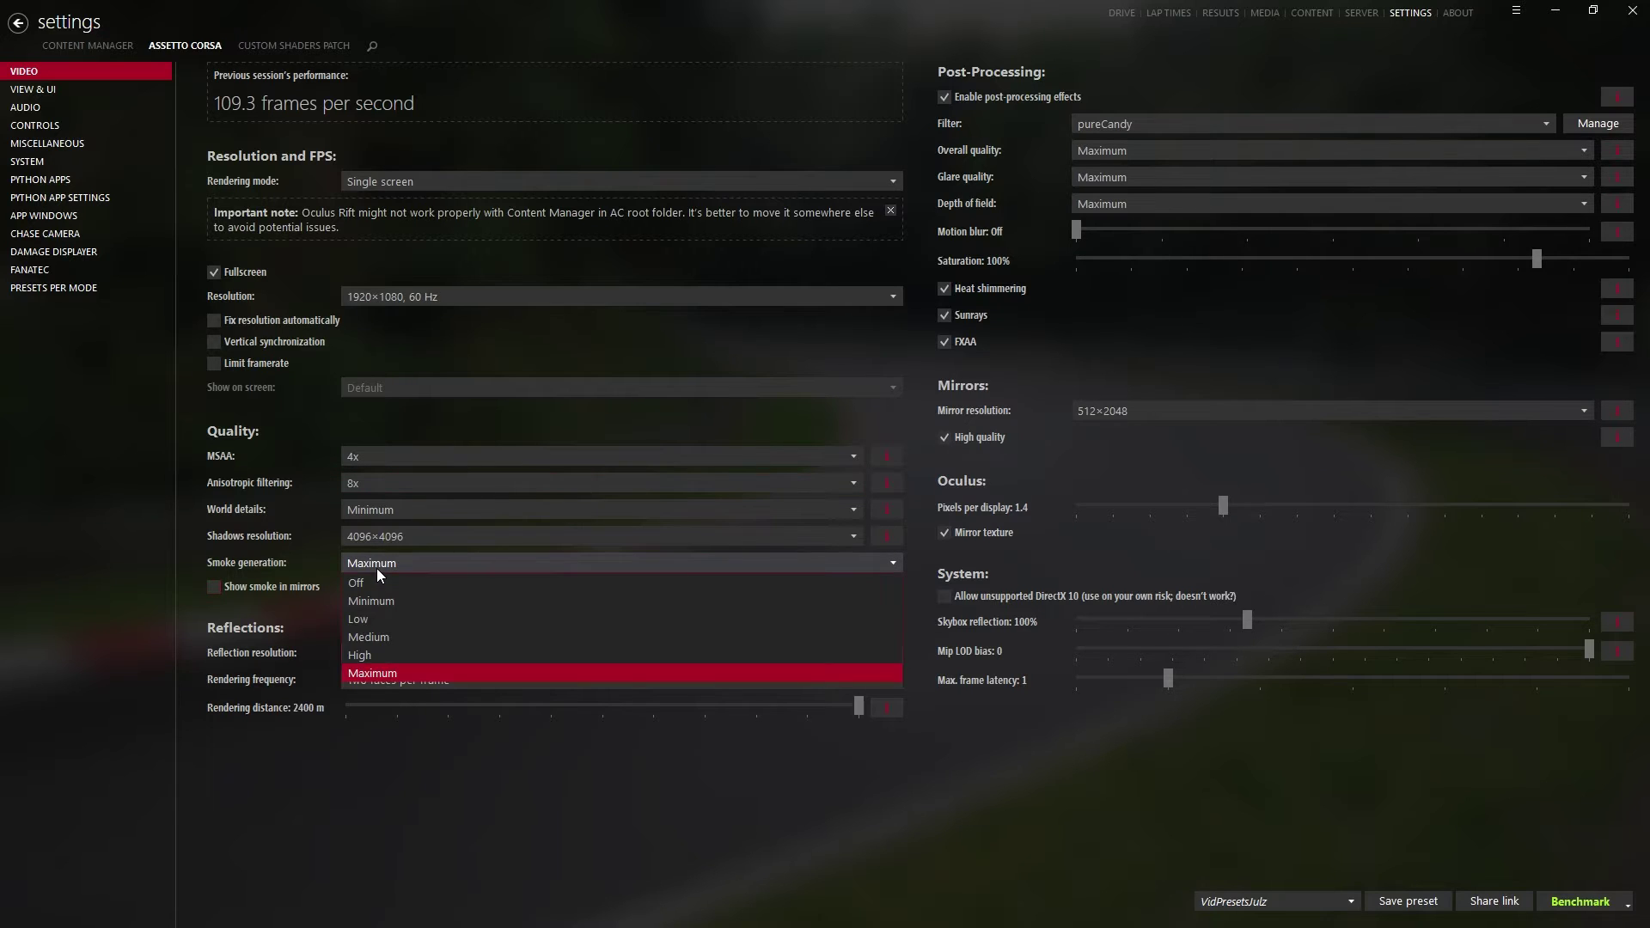
{"action": "left_click", "coordinate": [375, 655]}
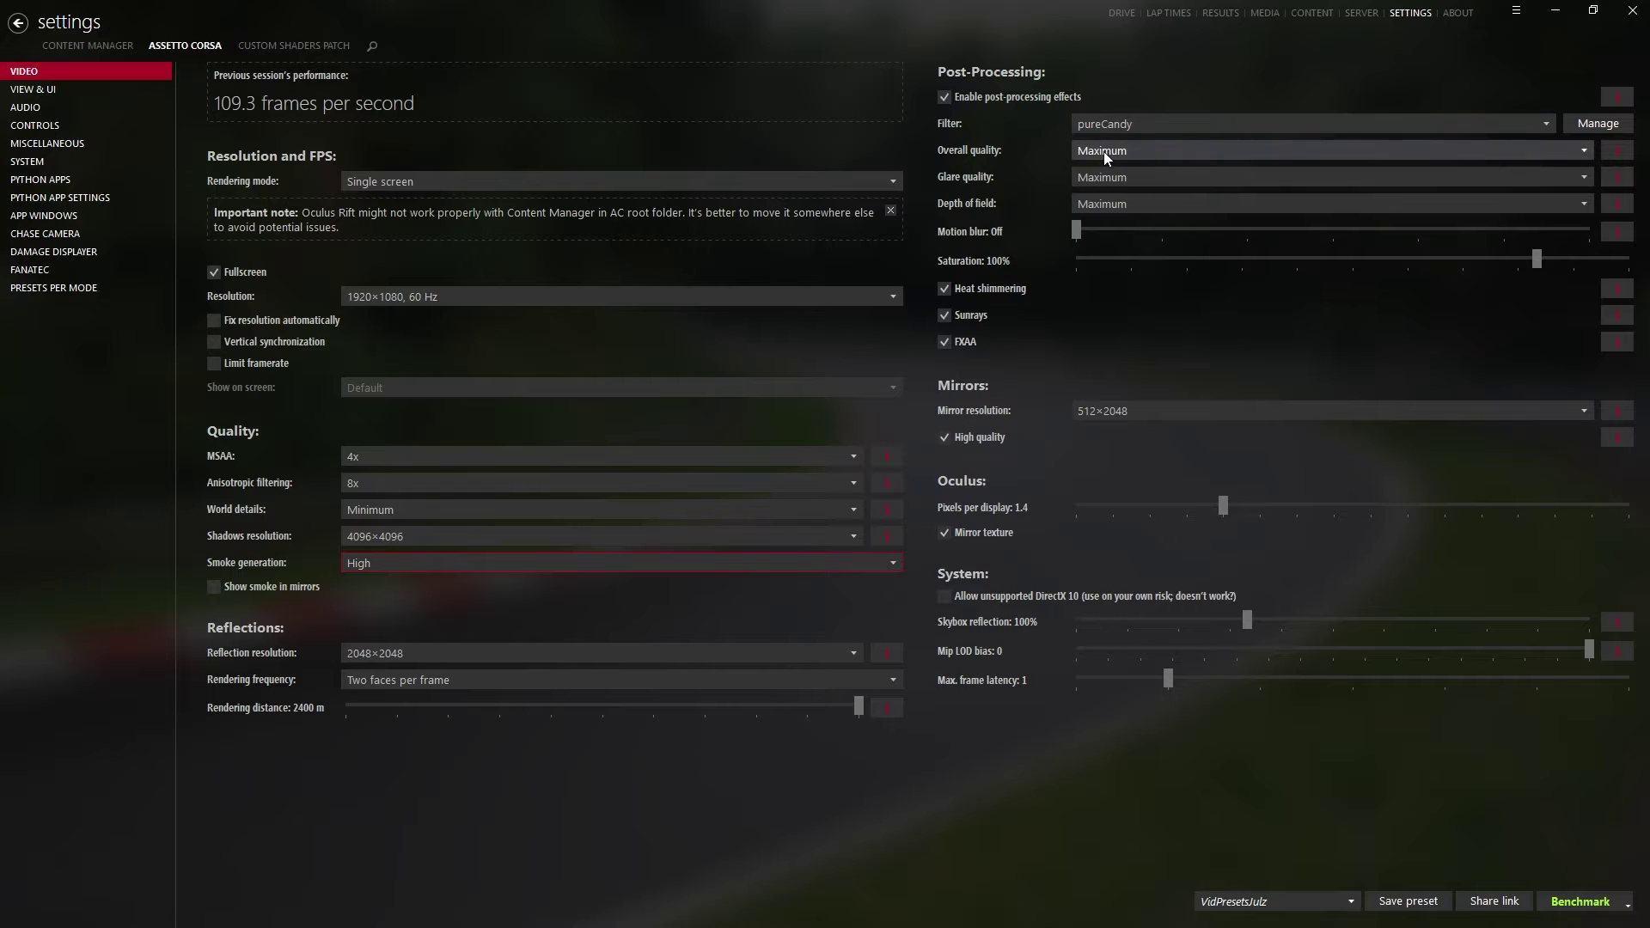
- Set the post-processing glare quality and depth of field to High, and disable heat shimmering and sunrays
{"action": "left_click", "coordinate": [1102, 177]}
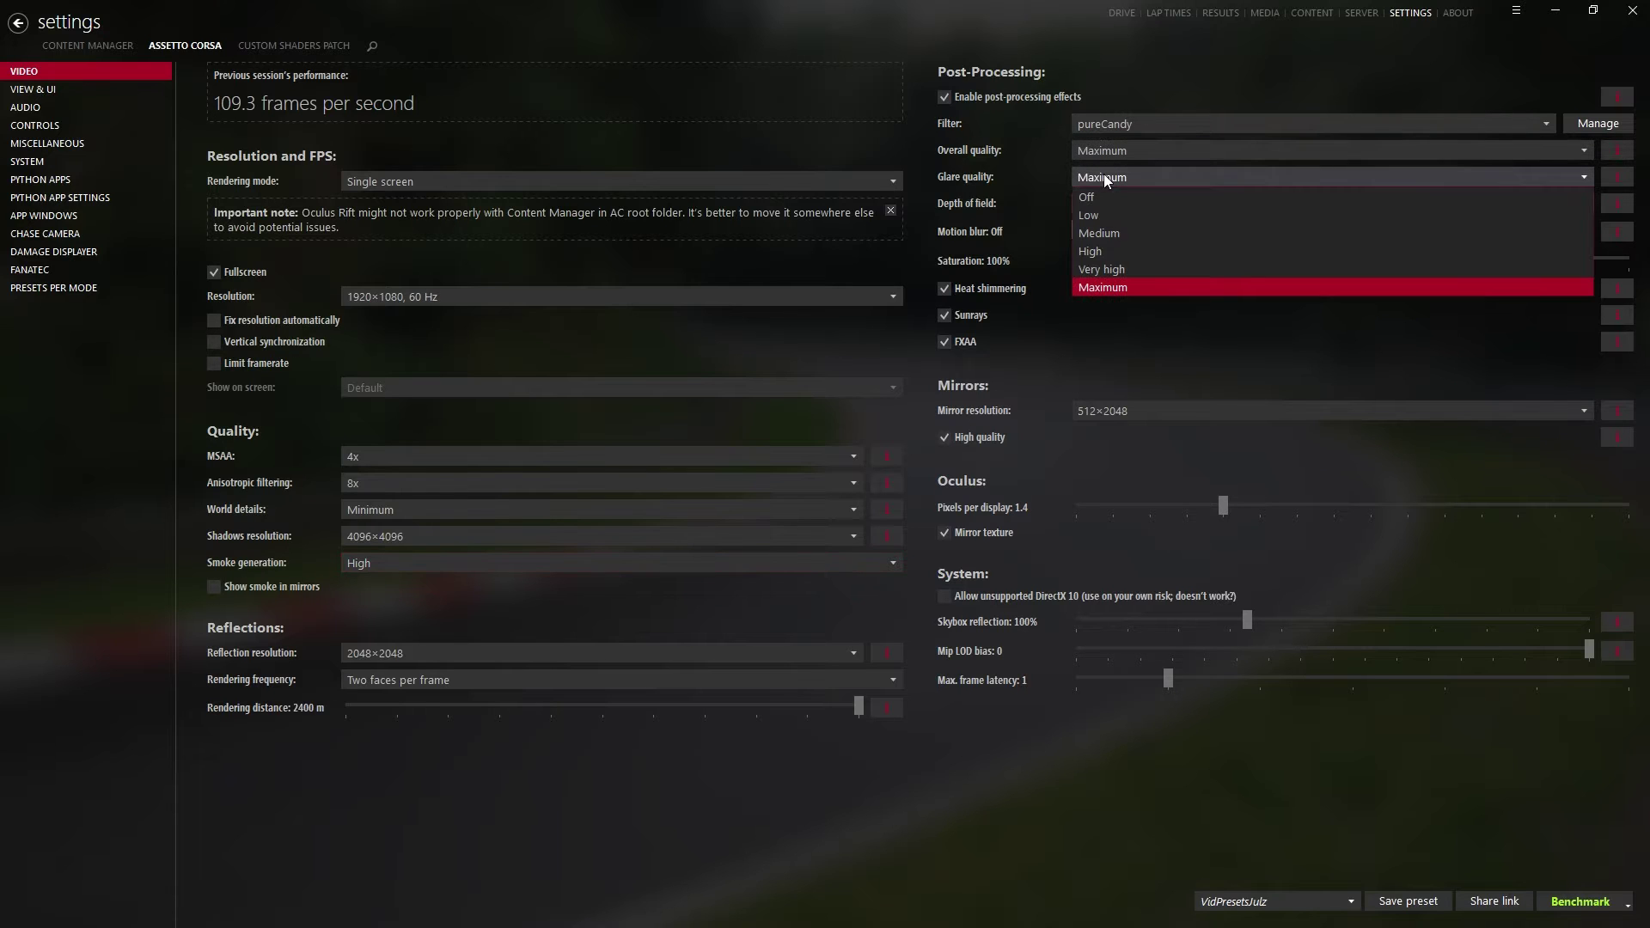
{"action": "left_click", "coordinate": [1114, 253]}
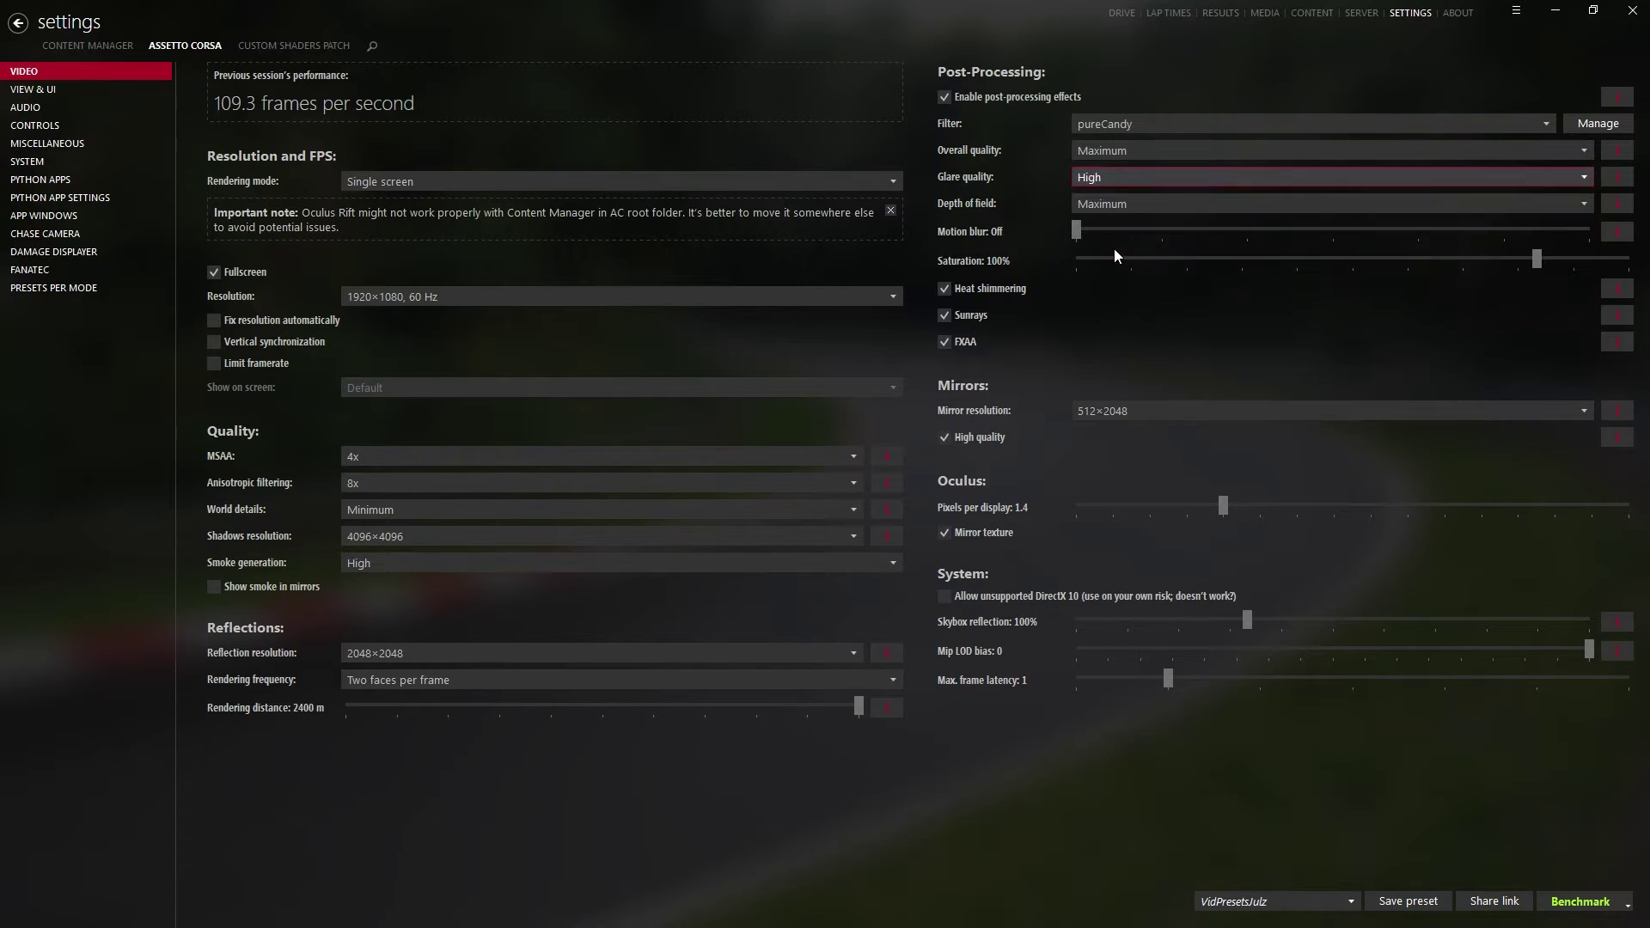
{"action": "left_click", "coordinate": [1118, 208]}
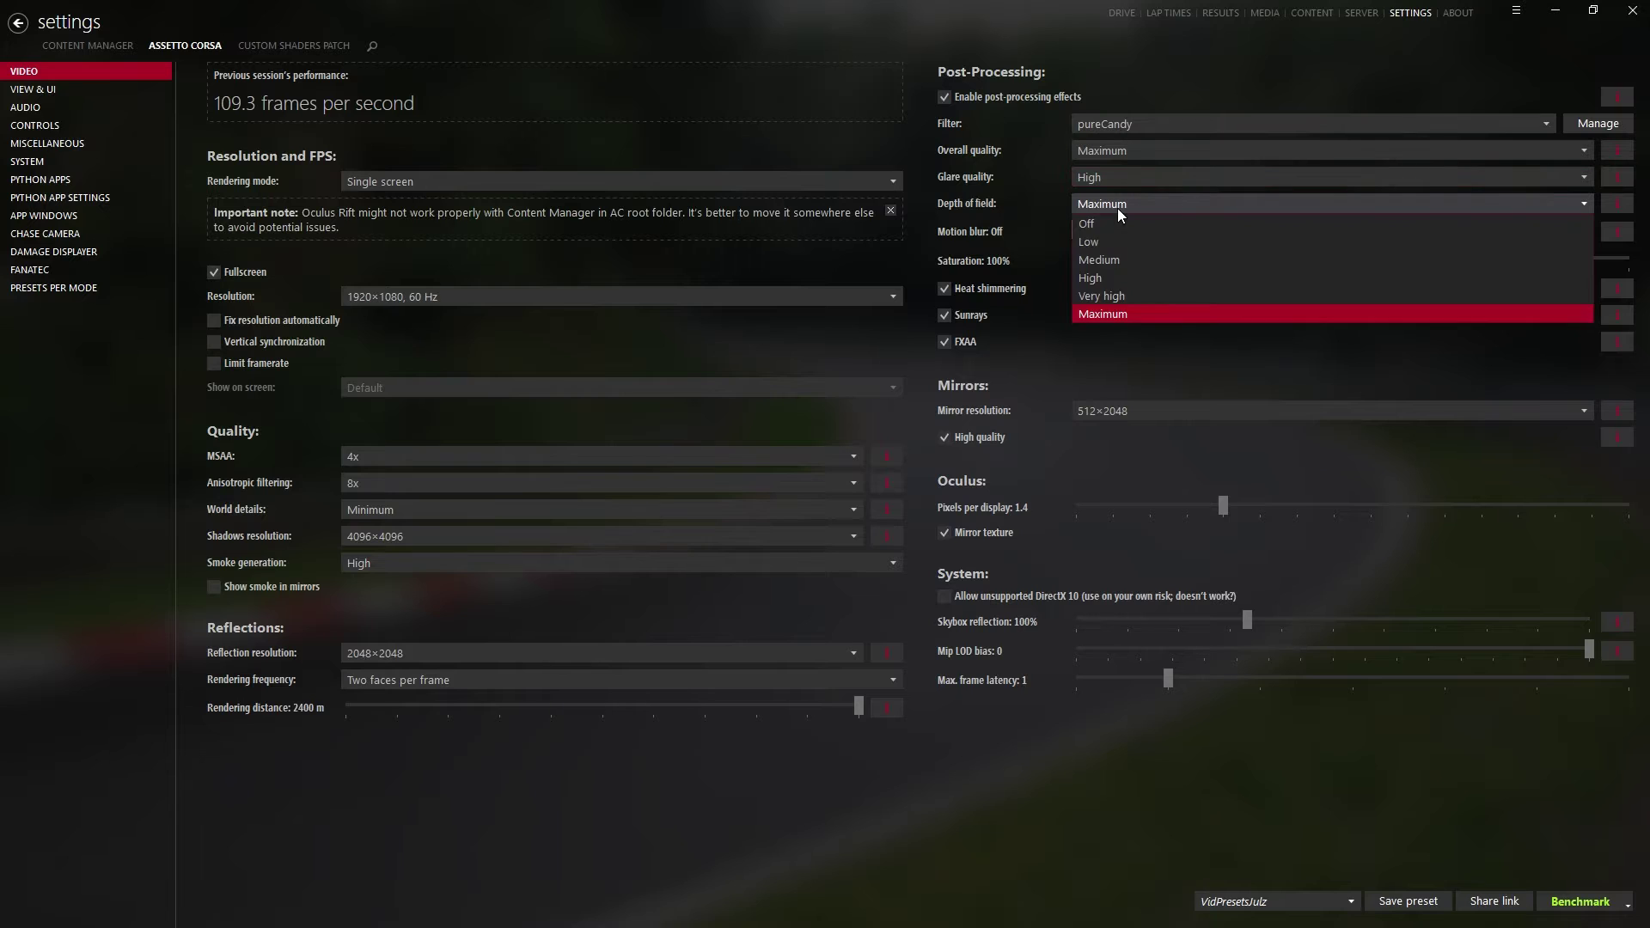
{"action": "left_click", "coordinate": [1112, 282]}
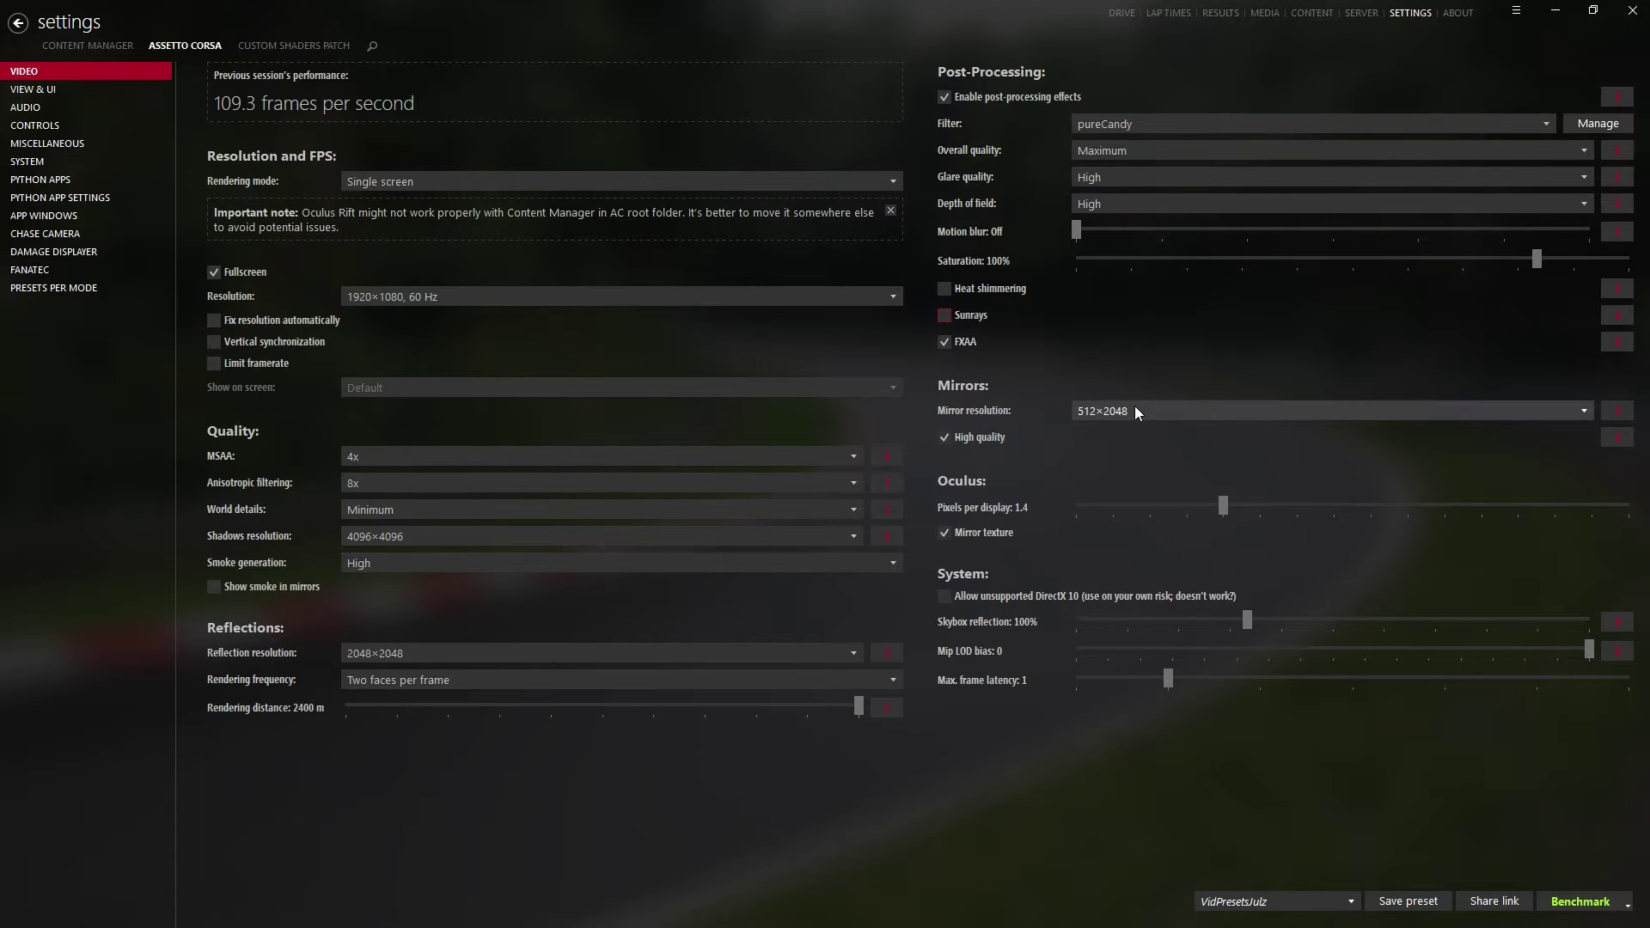
- Set the mirror resolution to 256×1024
{"action": "left_click", "coordinate": [1112, 413]}
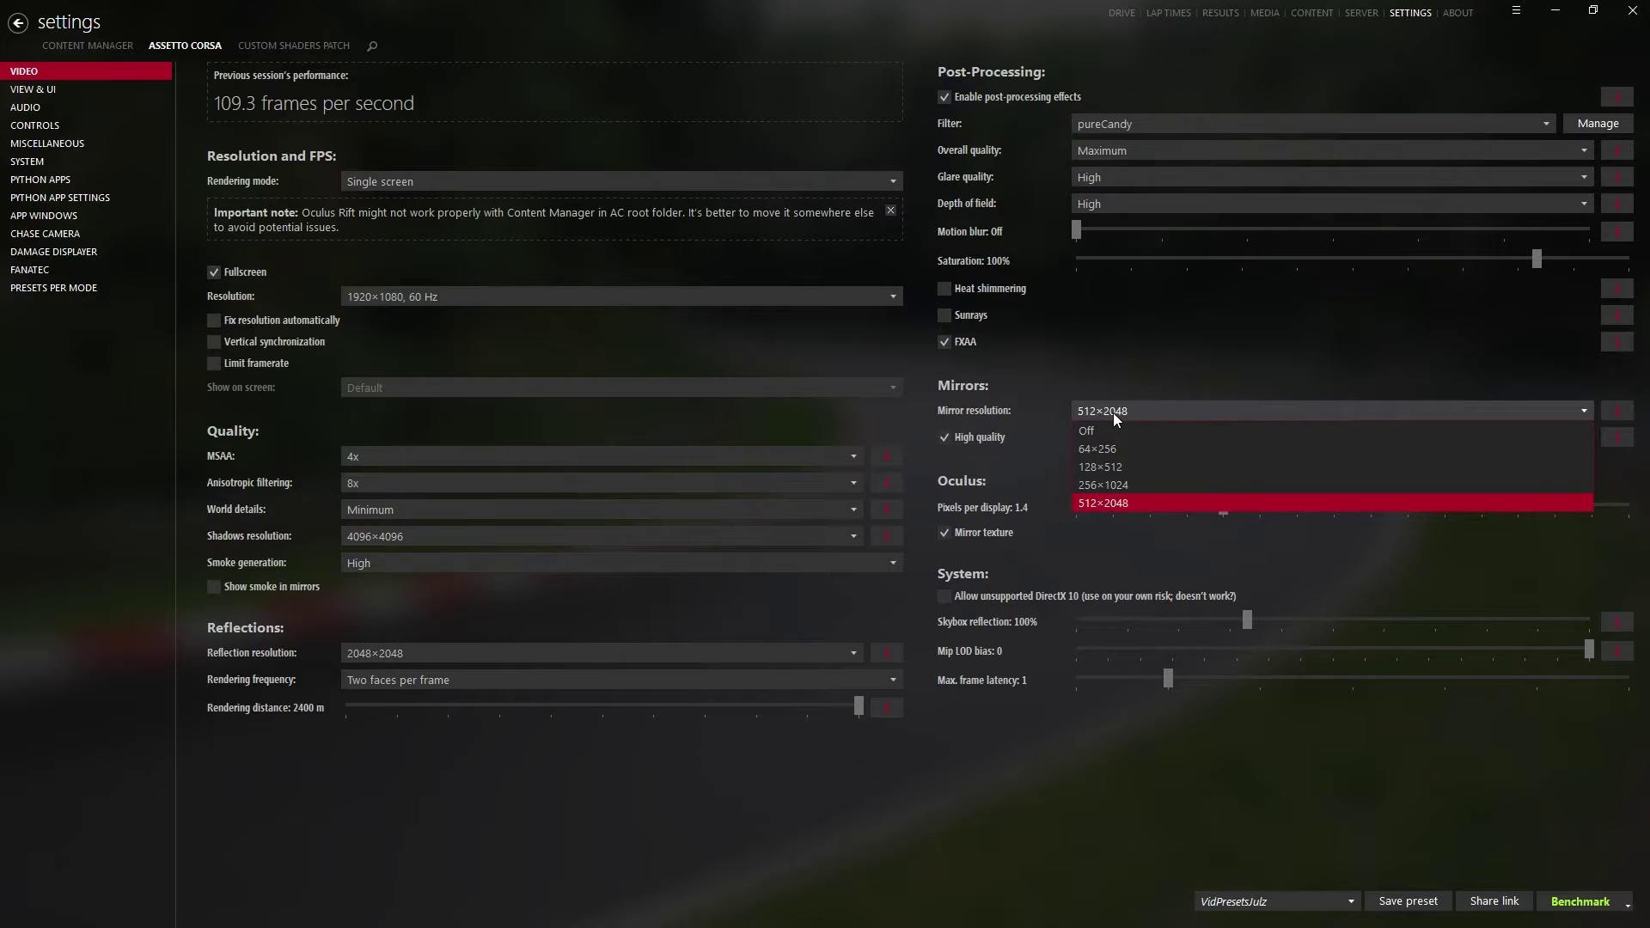
{"action": "left_click", "coordinate": [1111, 485]}
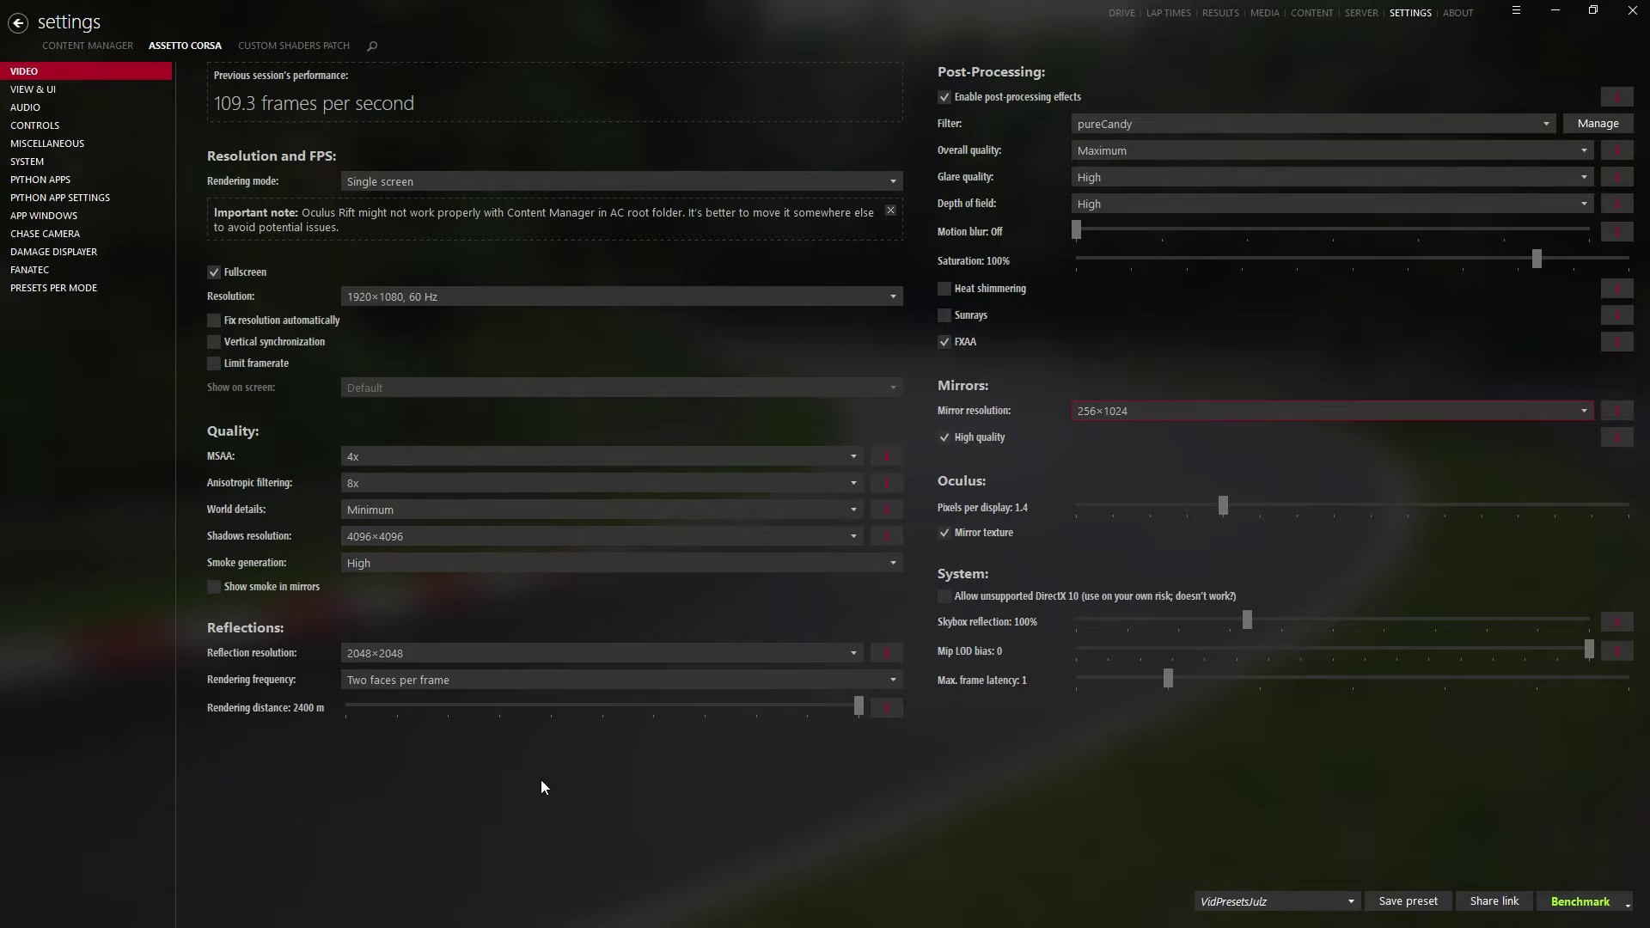
- Set the rendering frequency of the reflections to Two faces per frame
{"action": "left_click", "coordinate": [438, 677]}
{"action": "left_click", "coordinate": [406, 684]}
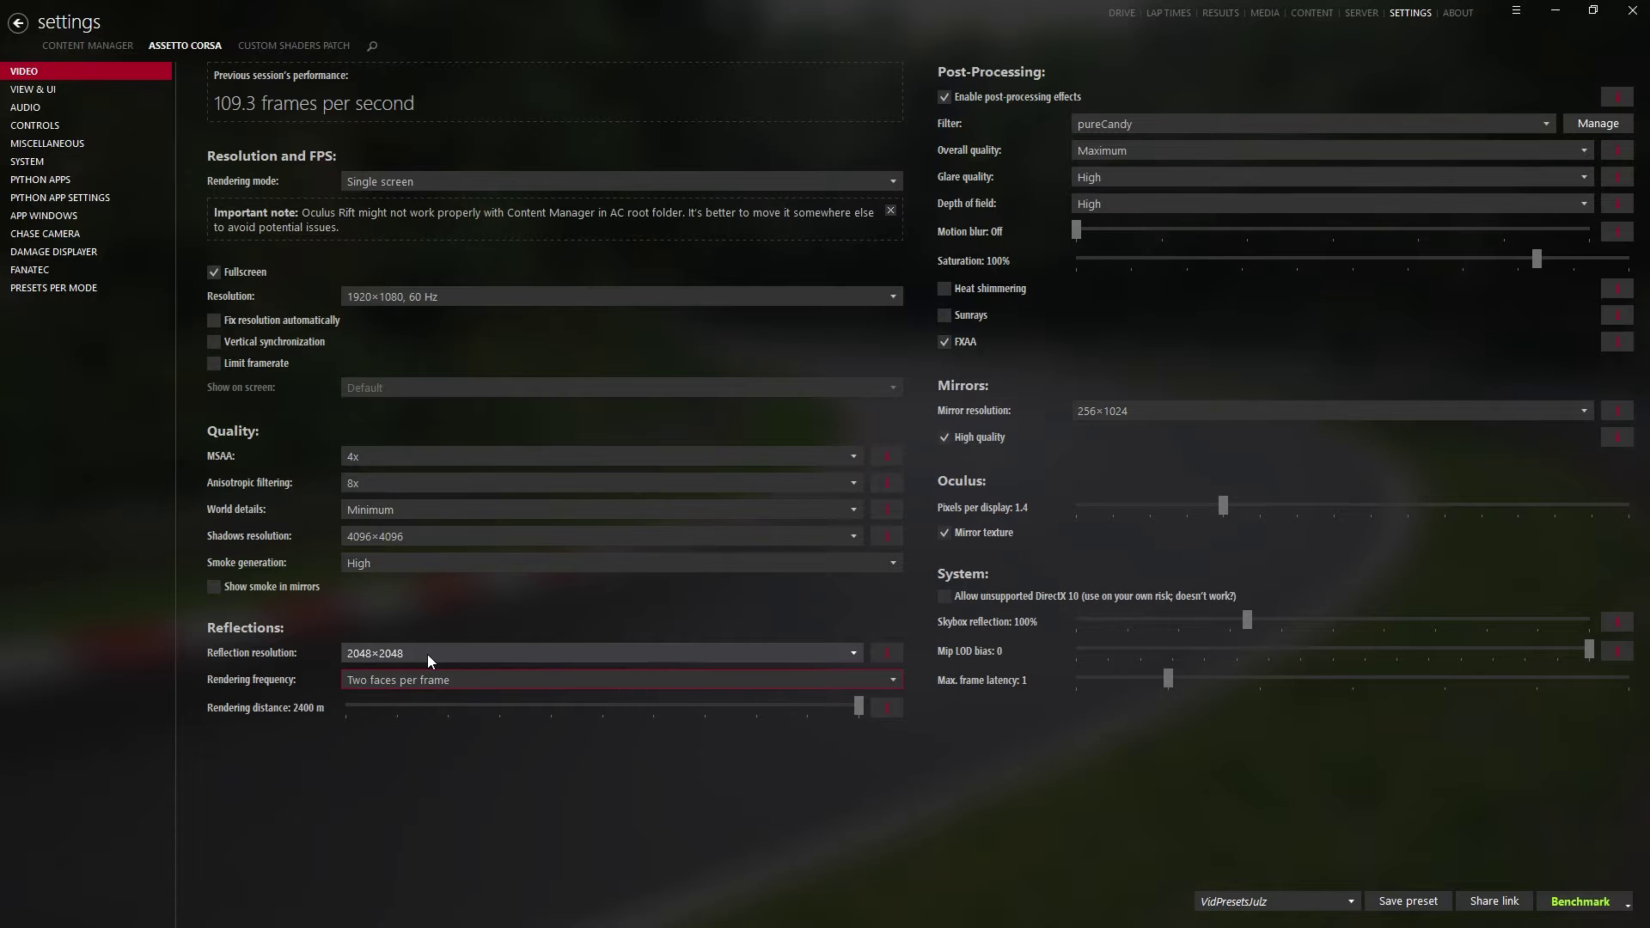
- Examine the optimization and FPS limiter options in the Custom Shaders Patch general settings, as well as the Brake Disc FX settings
{"action": "left_click", "coordinate": [255, 48]}
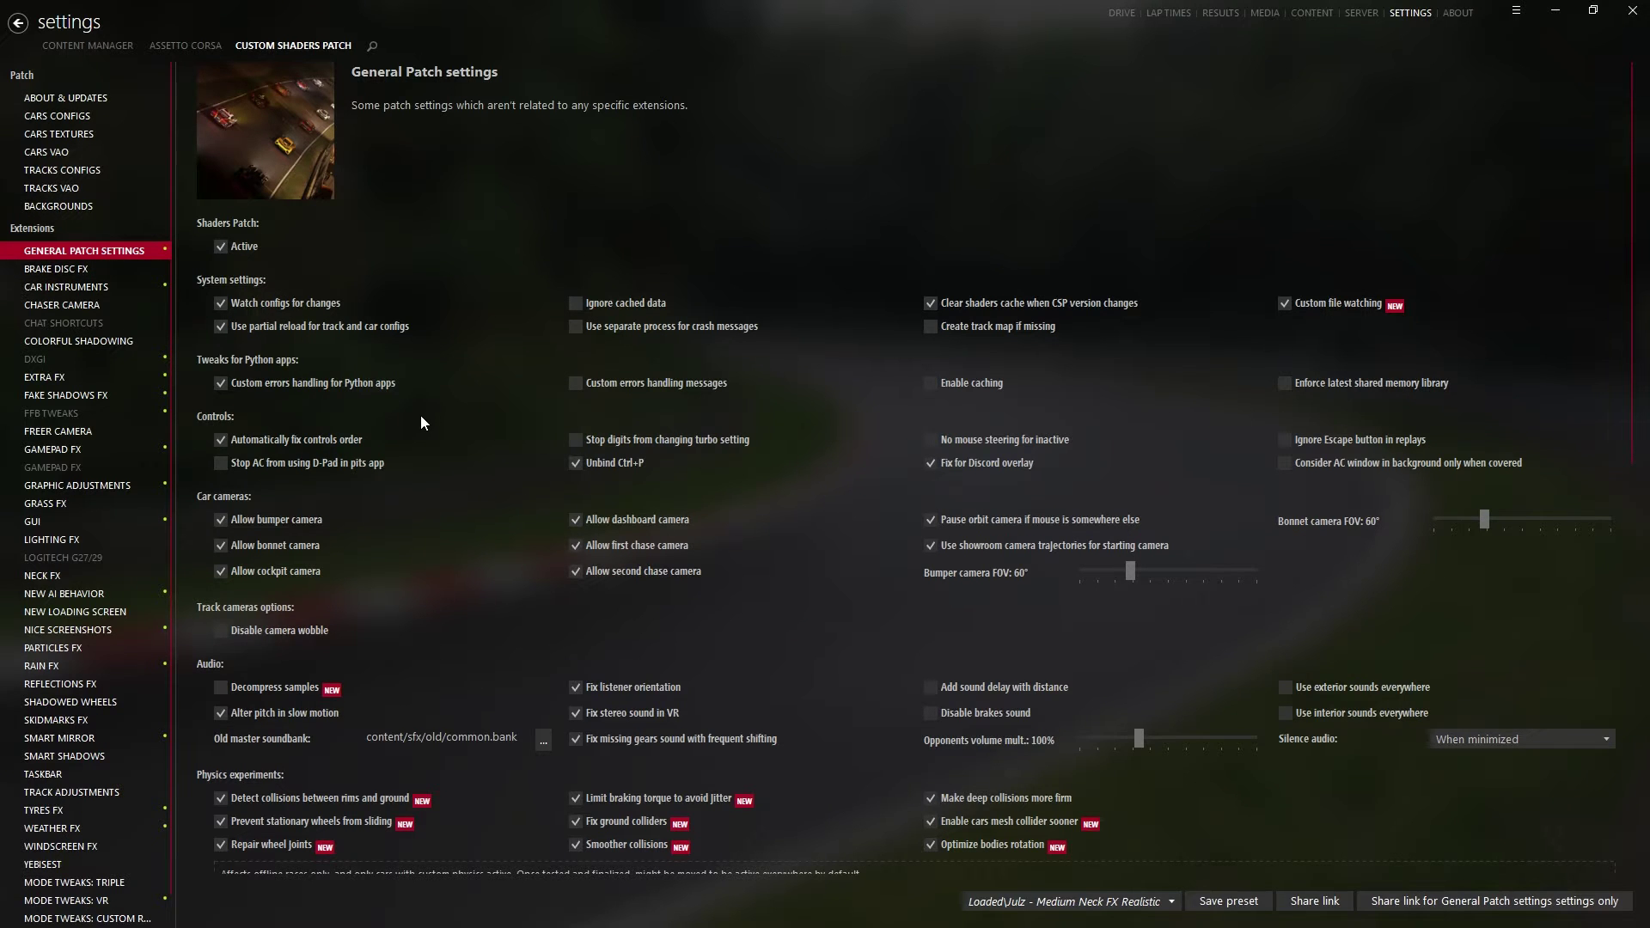
{"action": "scroll", "coordinate": [417, 420], "scroll_direction": "down", "scroll_amount": 3}
{"action": "scroll", "coordinate": [417, 440], "scroll_direction": "down", "scroll_amount": 4}
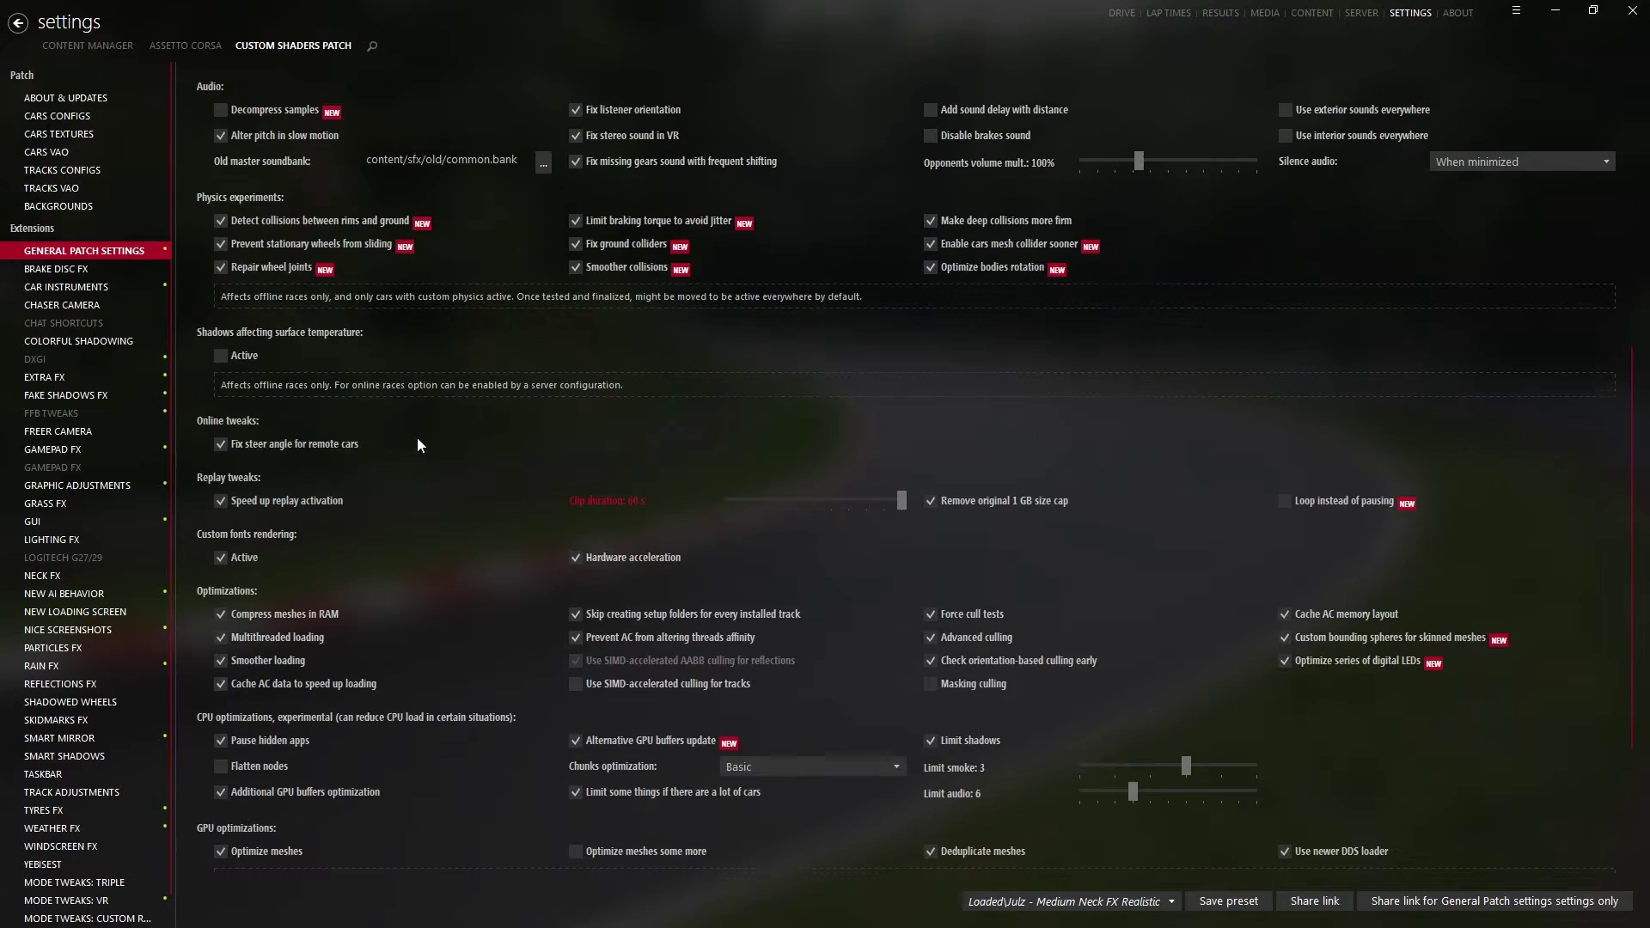
{"action": "scroll", "coordinate": [497, 521], "scroll_direction": "down", "scroll_amount": 3}
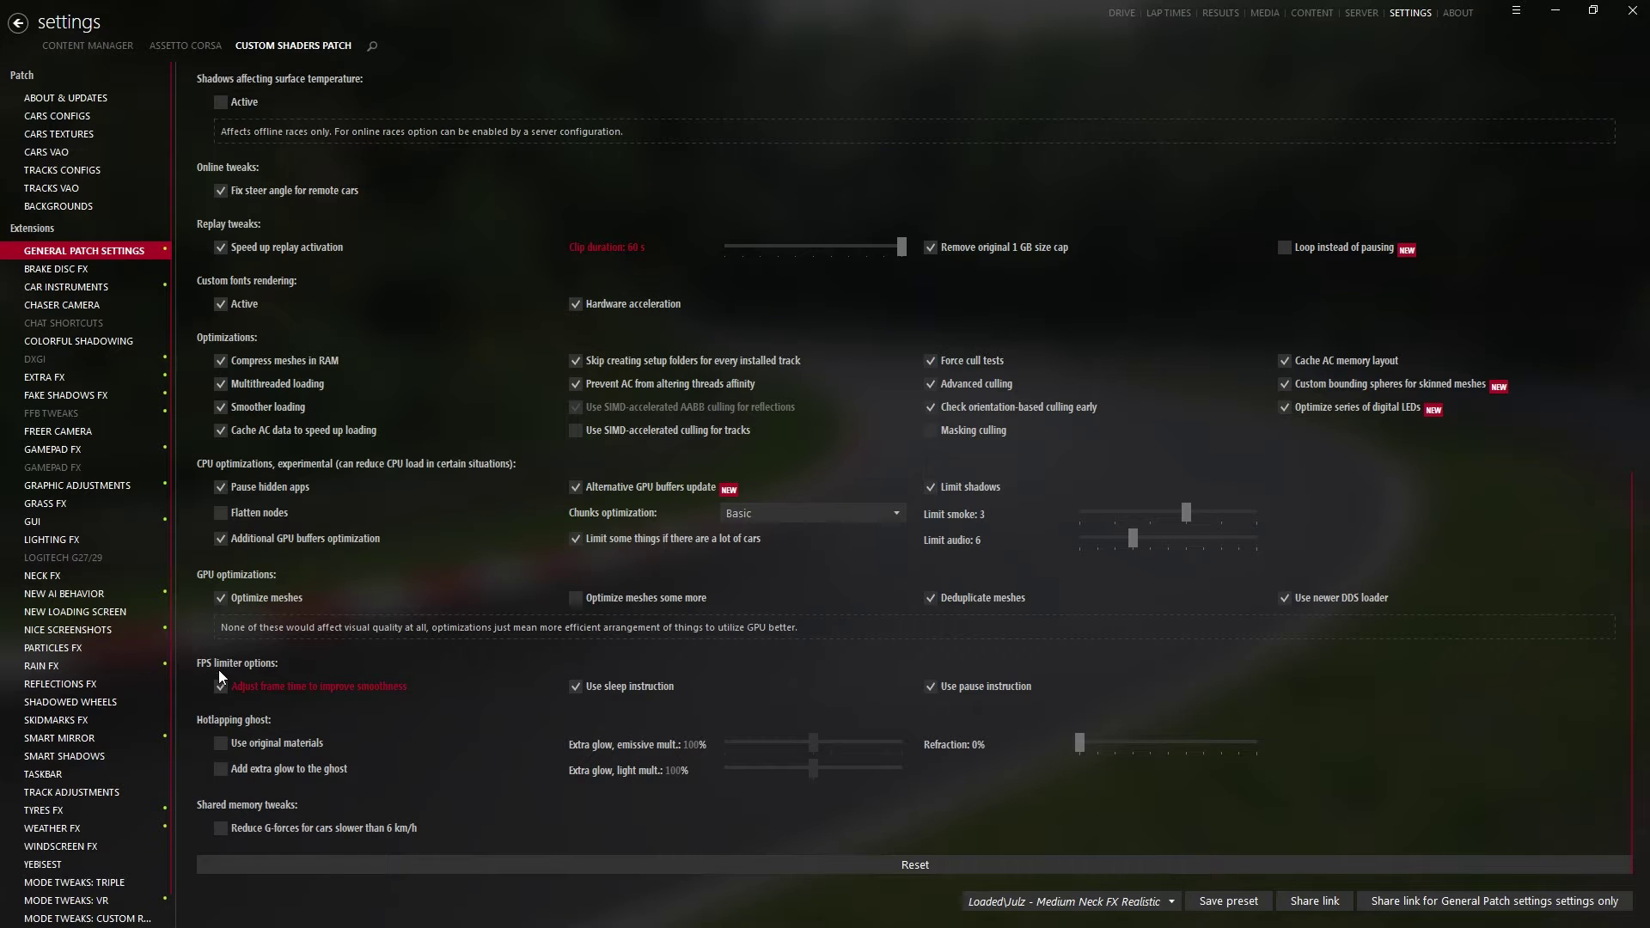
{"action": "left_click", "coordinate": [595, 688]}
{"action": "left_click", "coordinate": [72, 272]}
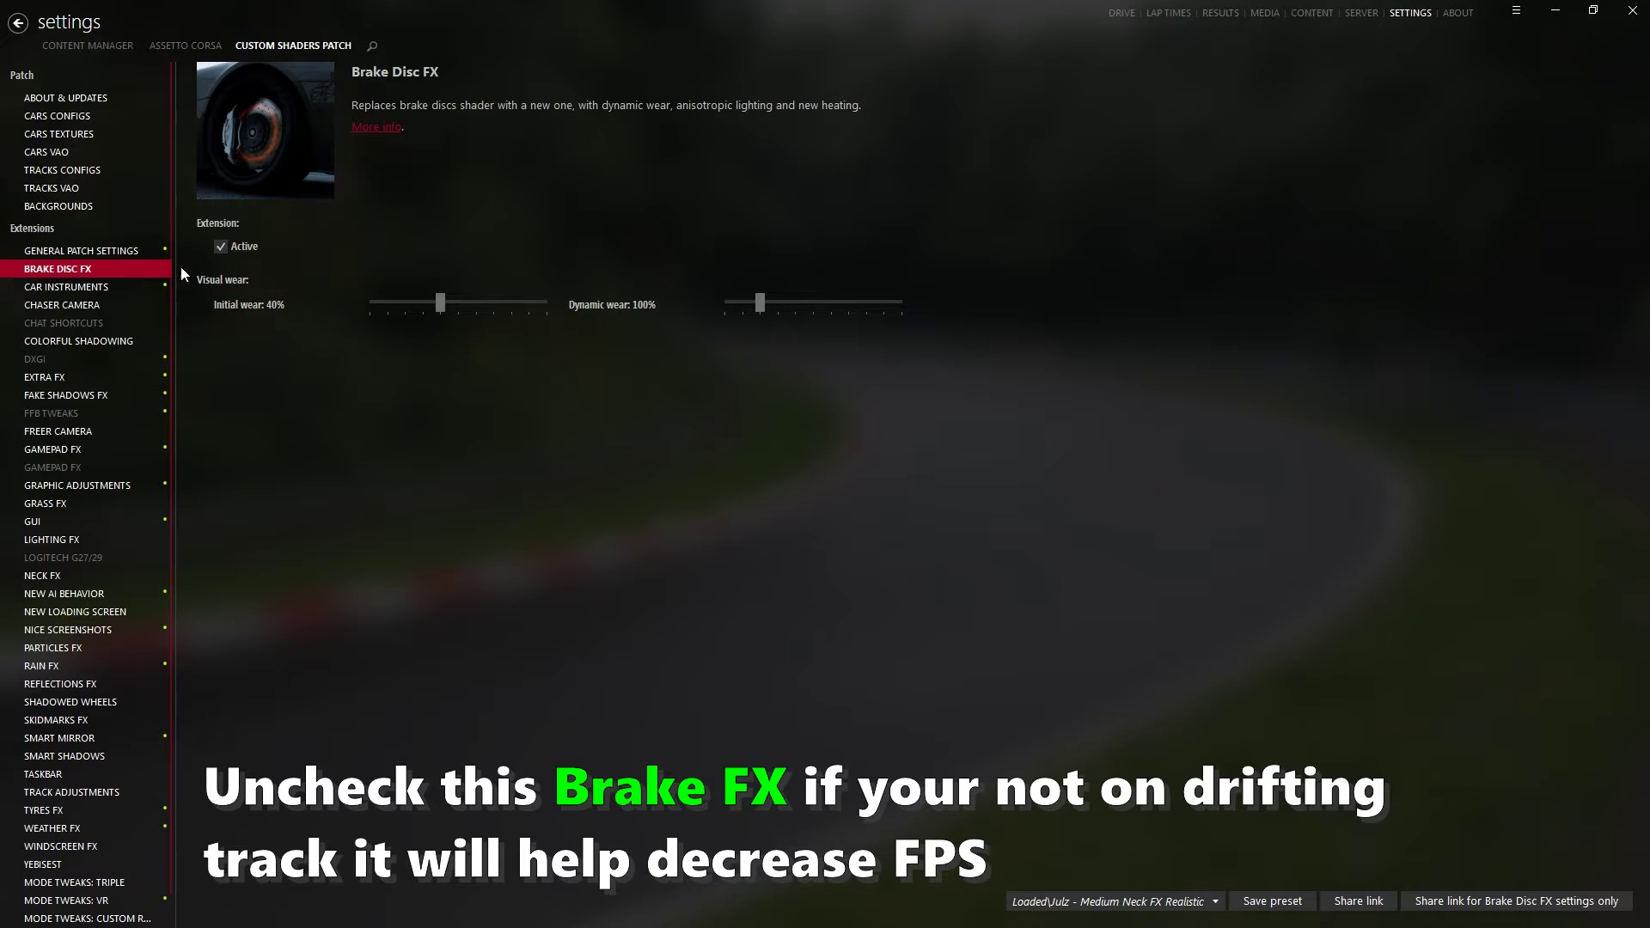
- In the DXGI extension settings, enable triple buffering and activate the new DXGI flip model
{"action": "left_click", "coordinate": [89, 378]}
{"action": "left_click", "coordinate": [82, 360]}
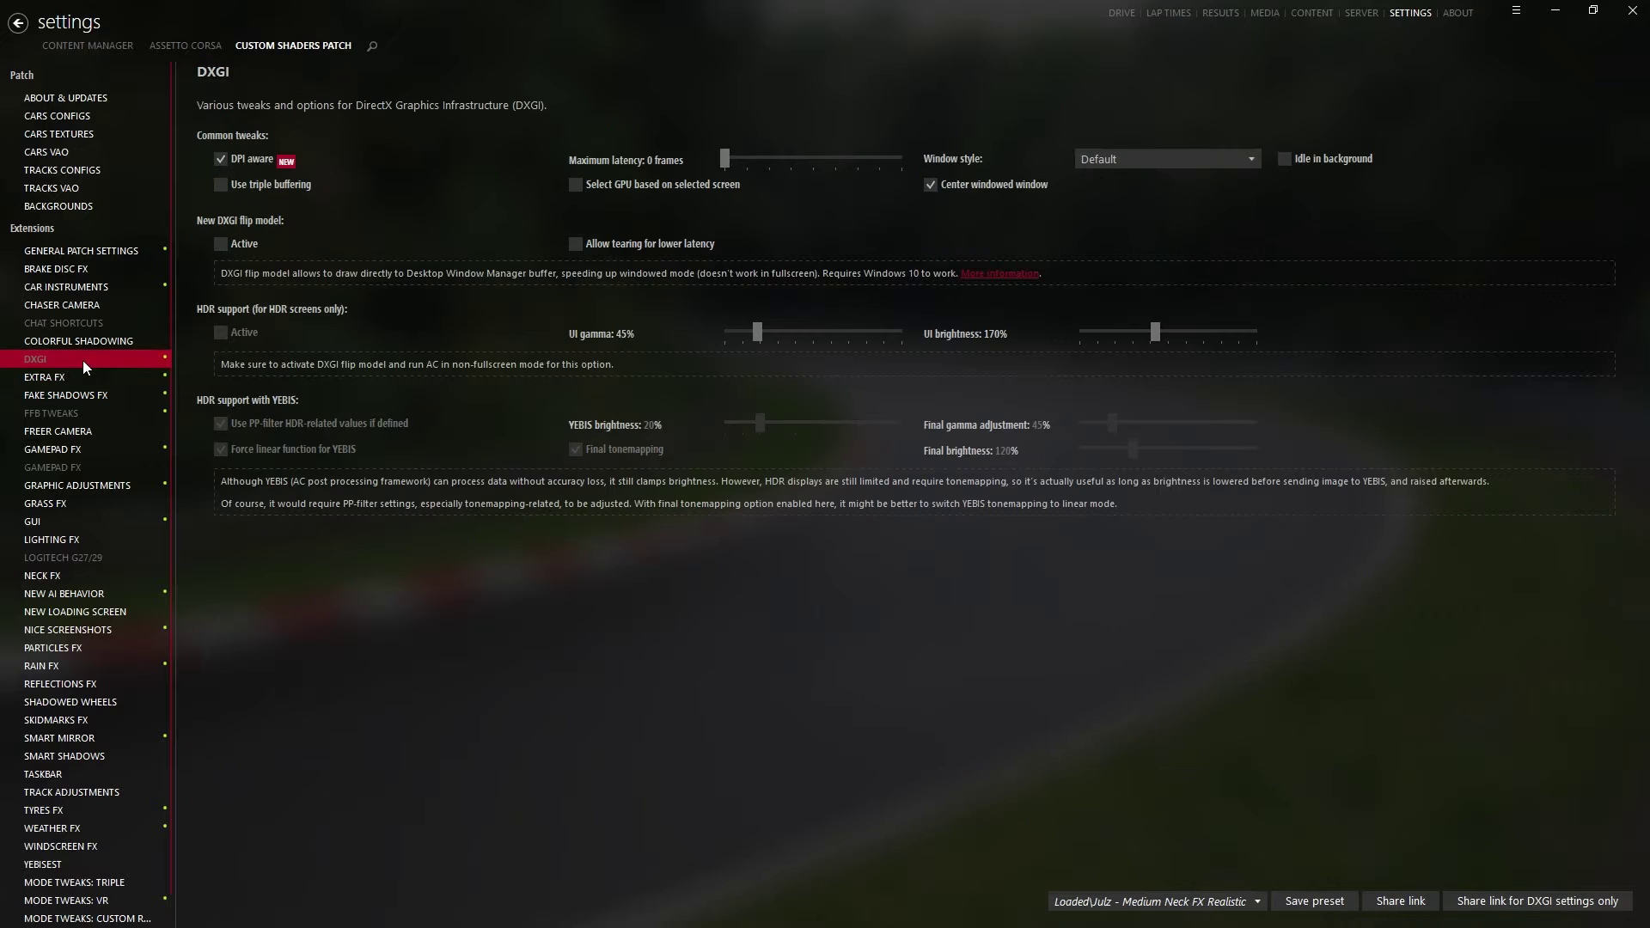
{"action": "left_click", "coordinate": [258, 185]}
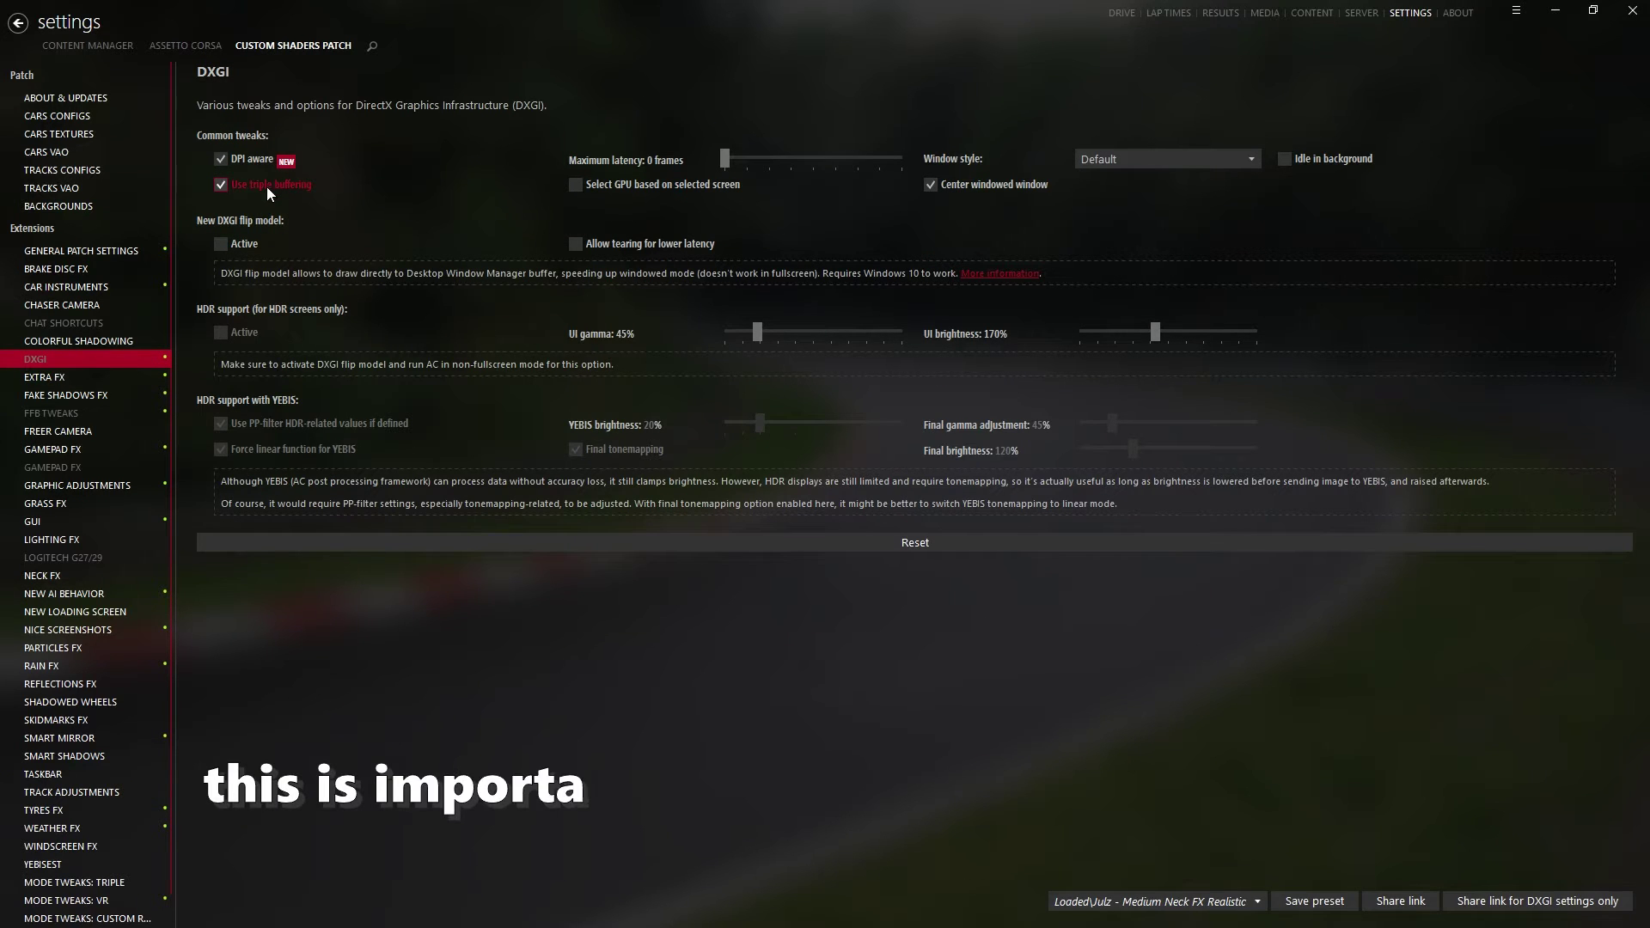
{"action": "left_click", "coordinate": [229, 244]}
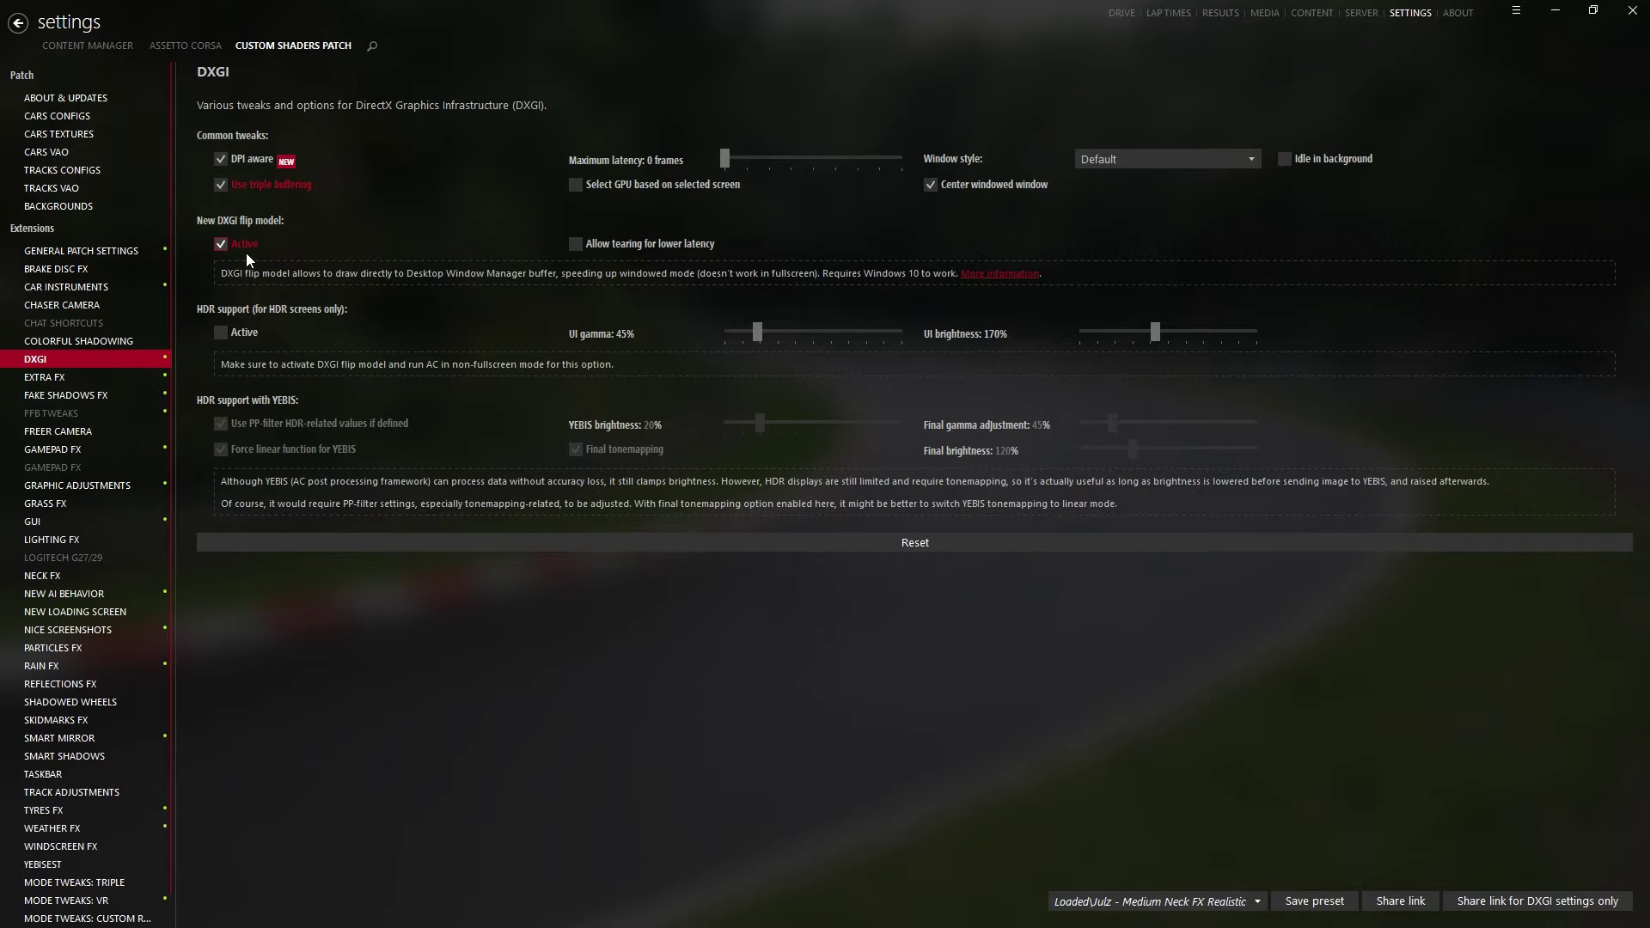
- In the Extra FX settings, set the motion blur amount to 50% and its quality to Medium
{"action": "left_click", "coordinate": [69, 377]}
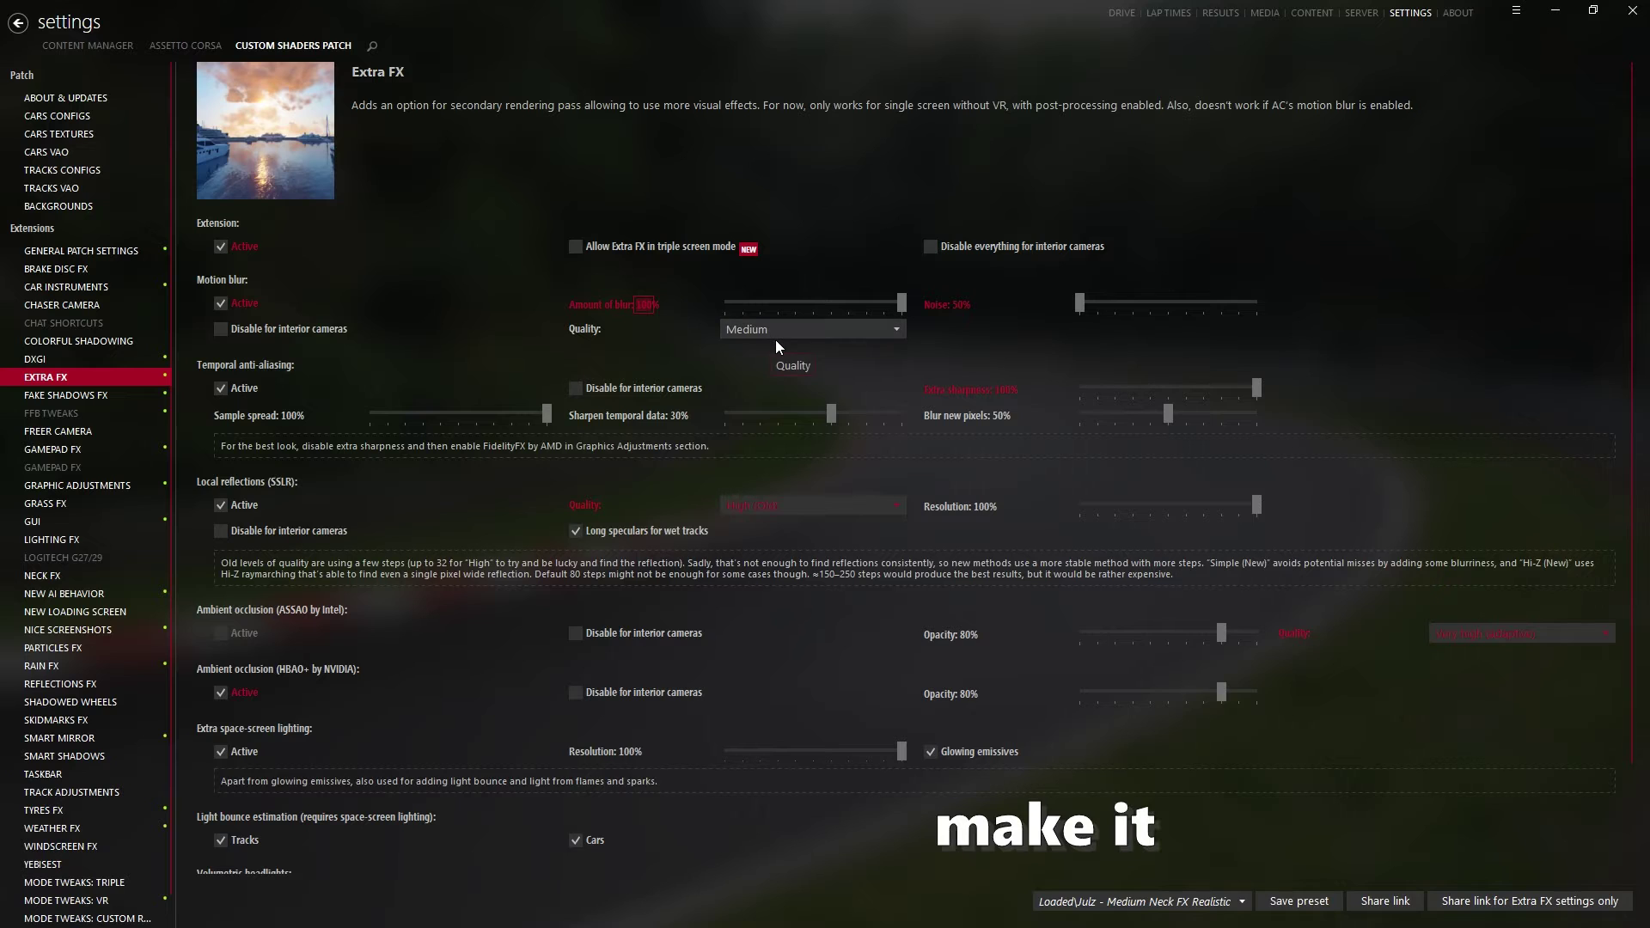
{"action": "type", "text": "50"}
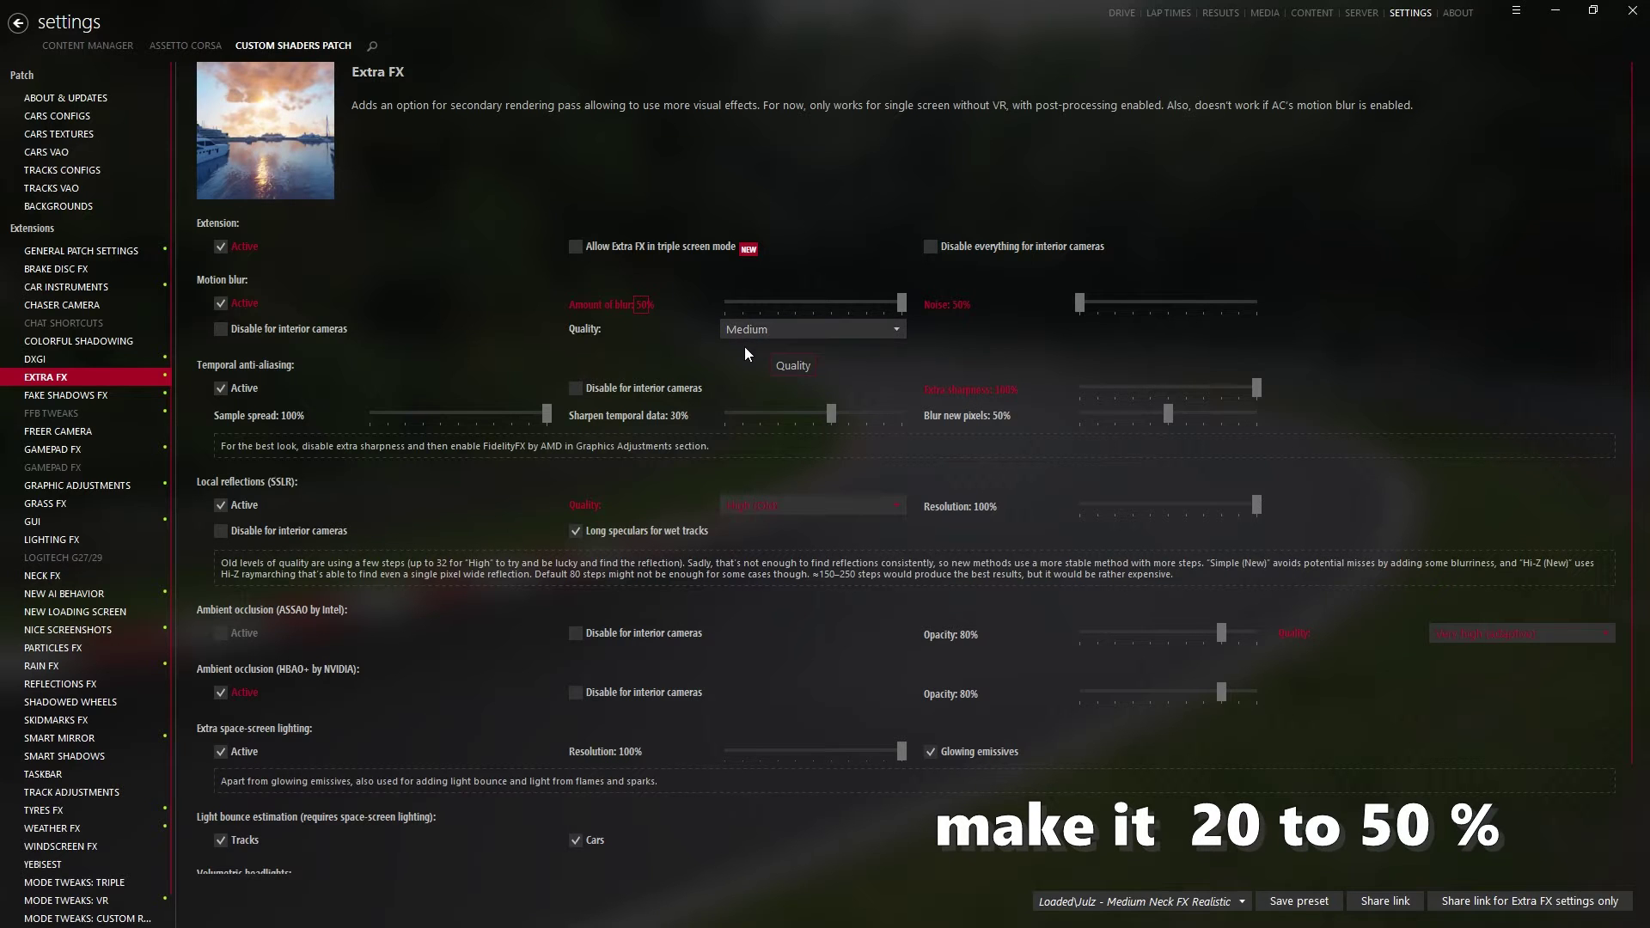
{"action": "key", "text": "Return"}
{"action": "left_click", "coordinate": [801, 327]}
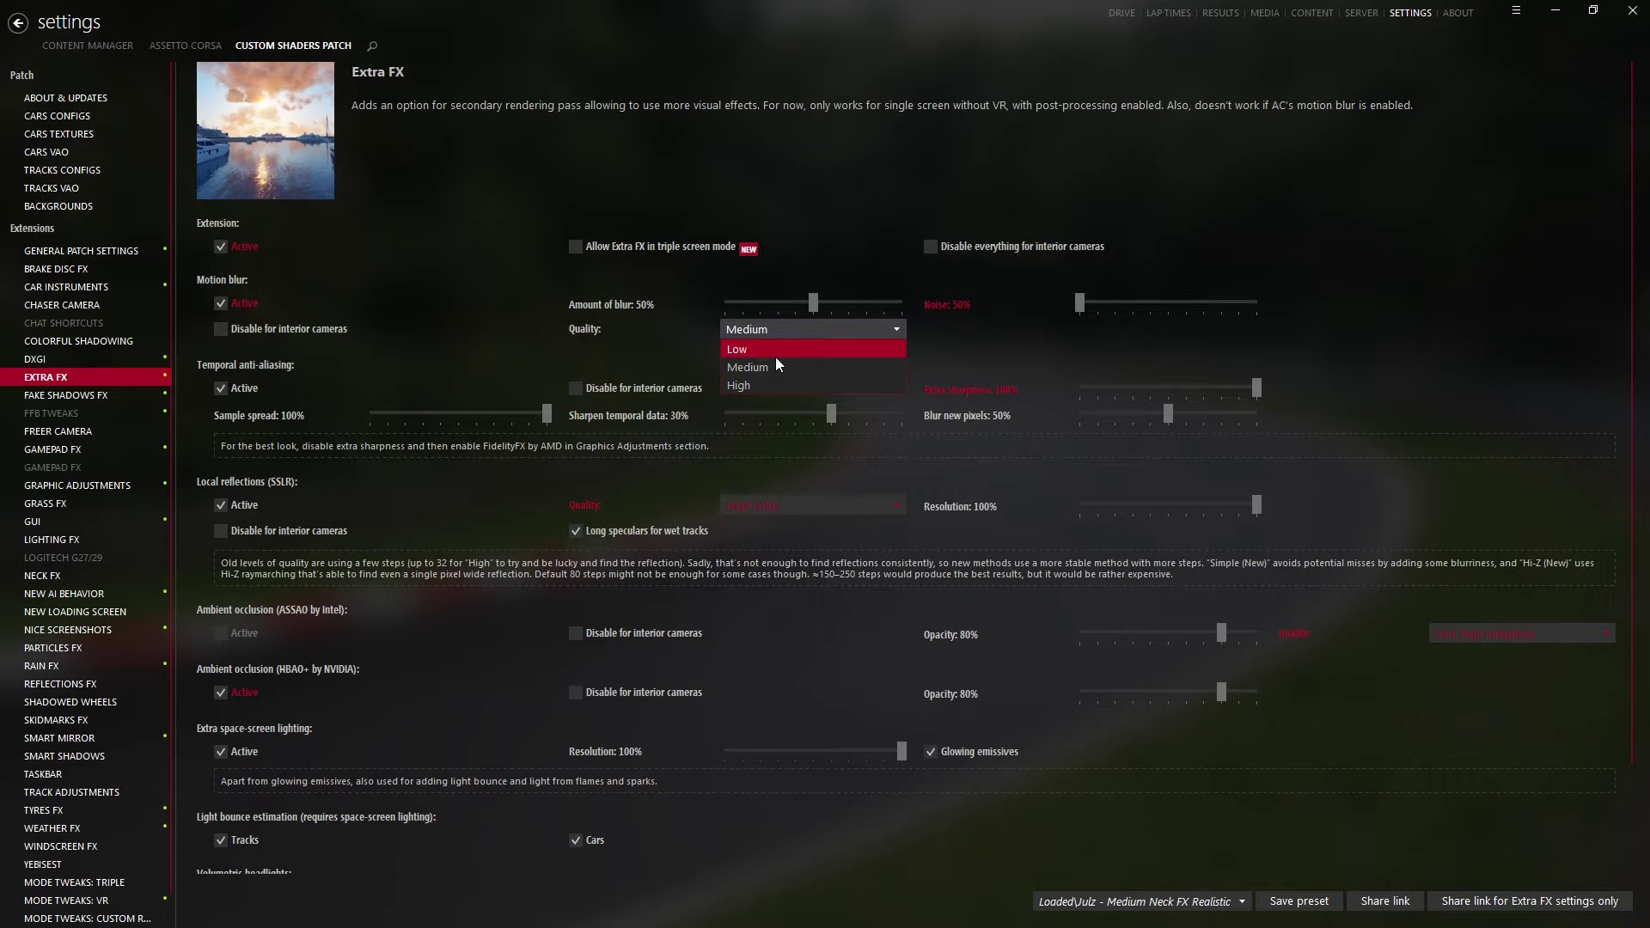
{"action": "left_click", "coordinate": [789, 365]}
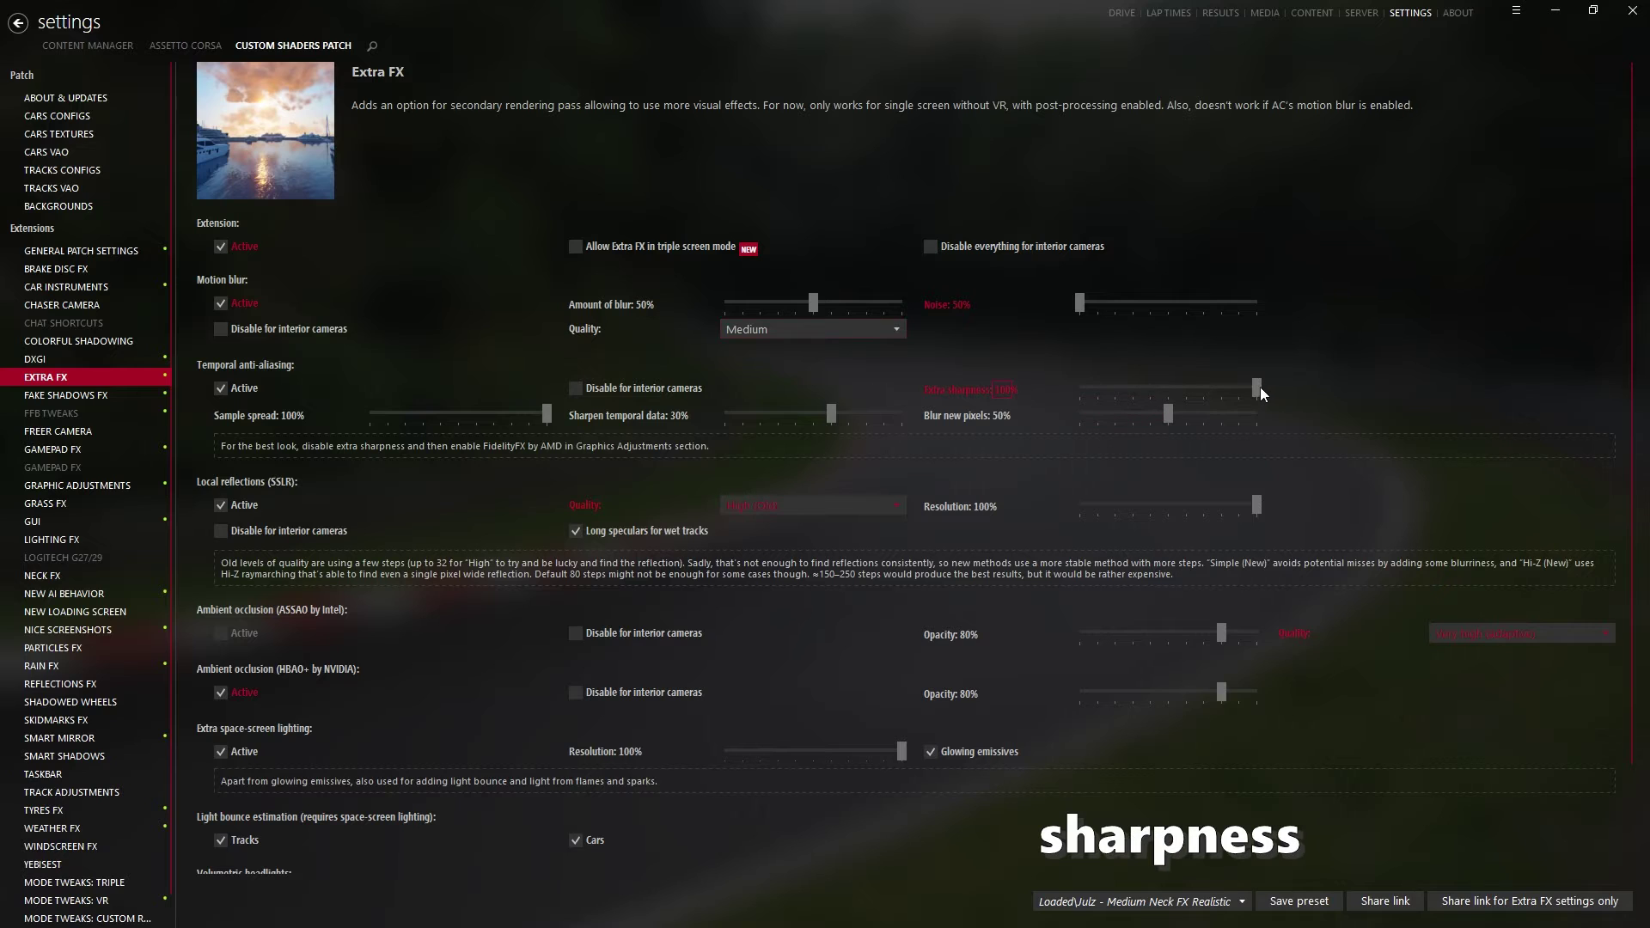
- Set the extra sharpness of the Extra FX temporal anti-aliasing to 50%
{"action": "left_click", "coordinate": [1001, 390]}
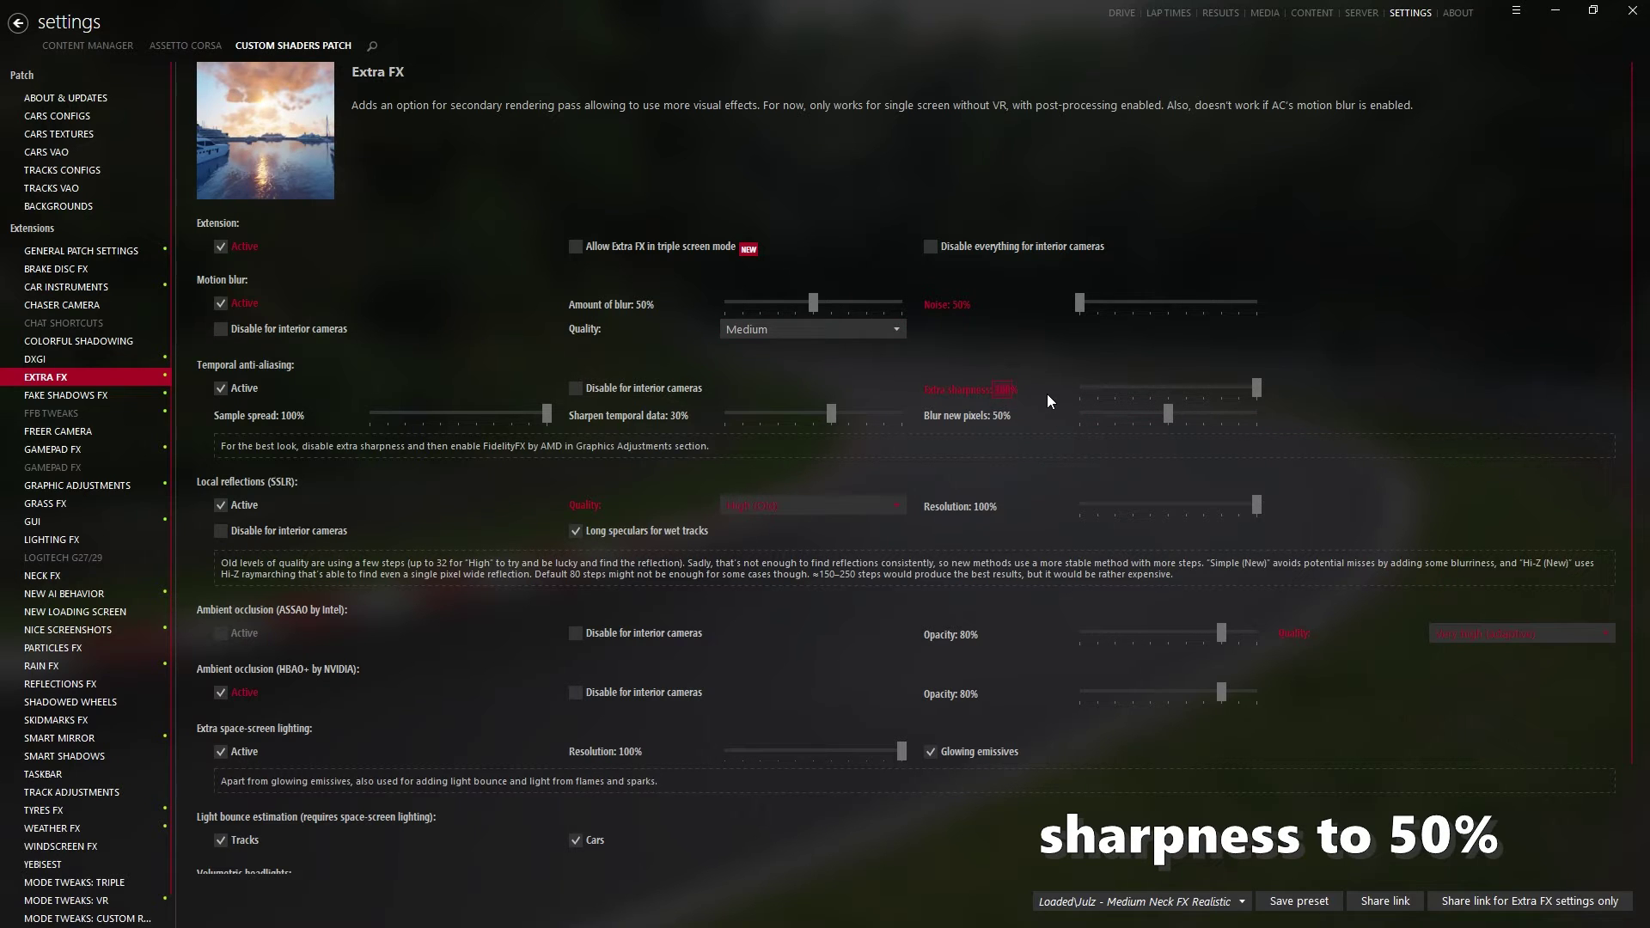
{"action": "type", "text": "50"}
{"action": "key", "text": "Return"}
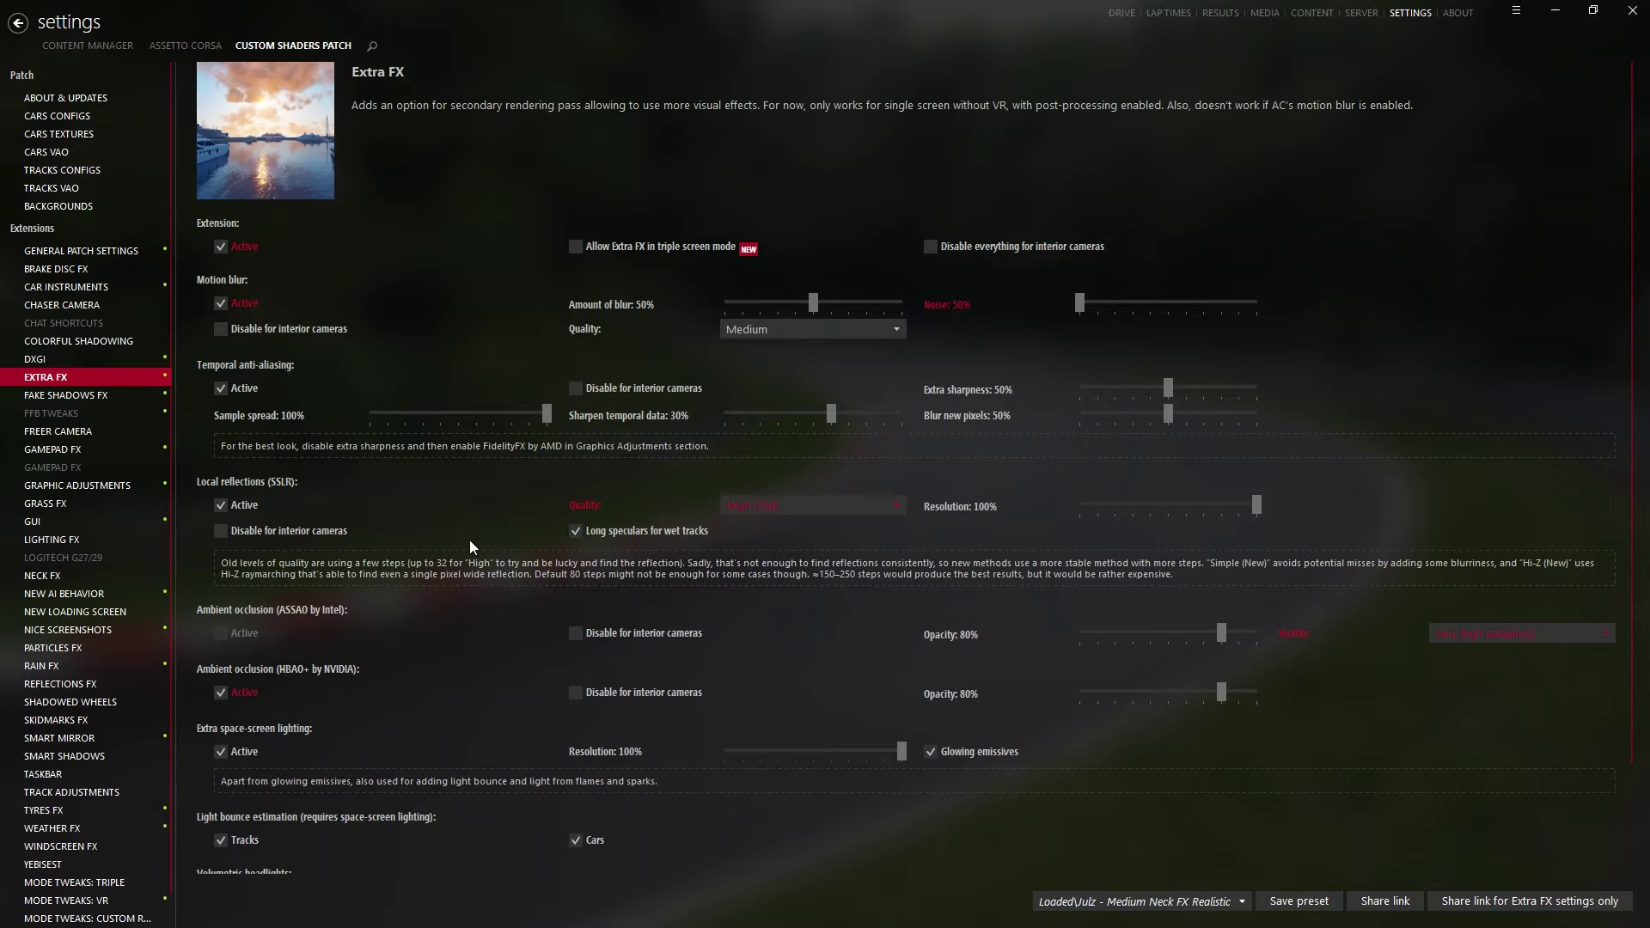
- In Graphic Adjustments, set AMD FidelityFX Super Resolution to Ultra Quality (77%) with a sharpness of 50%
{"action": "left_click", "coordinate": [64, 484]}
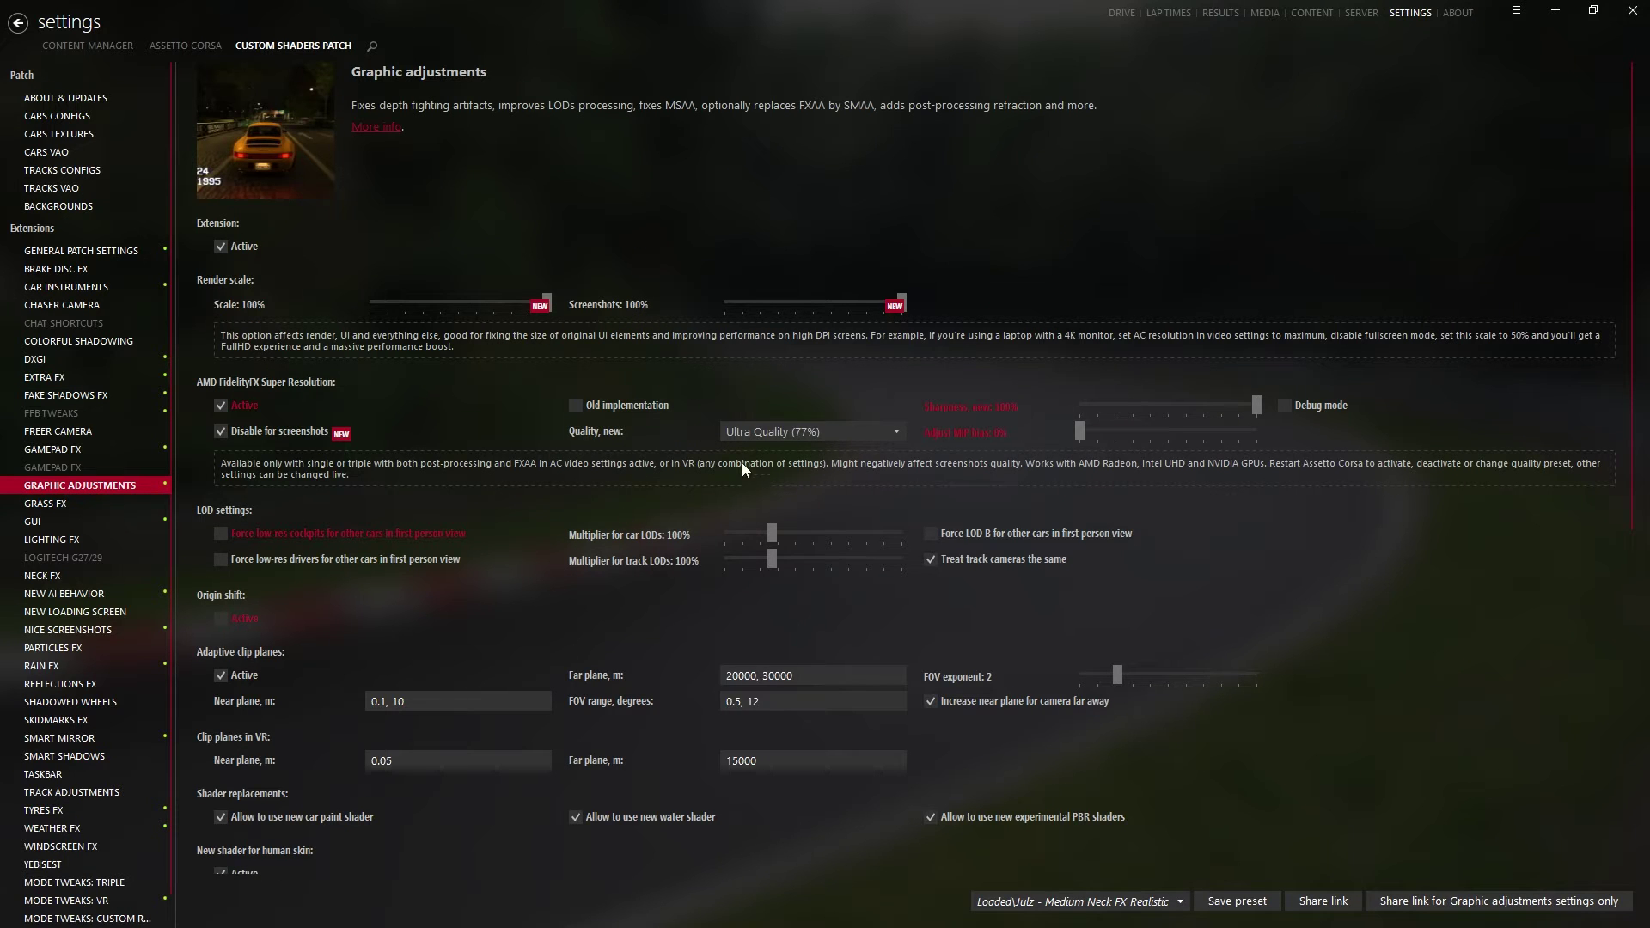
{"action": "left_click", "coordinate": [829, 433]}
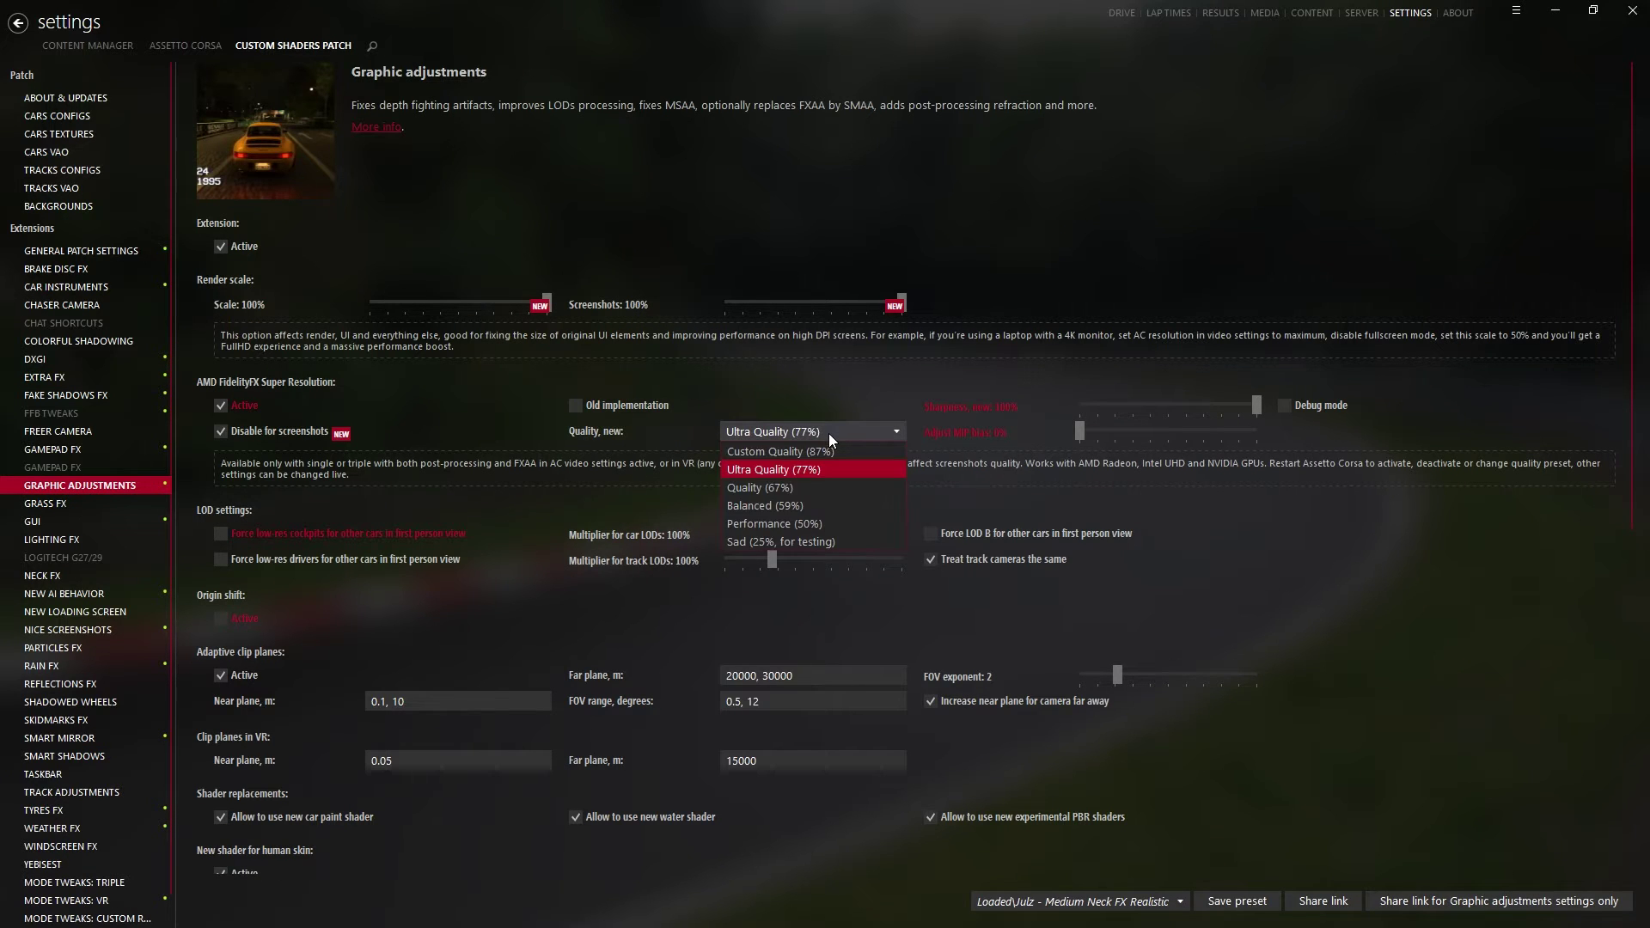
{"action": "left_click", "coordinate": [770, 468]}
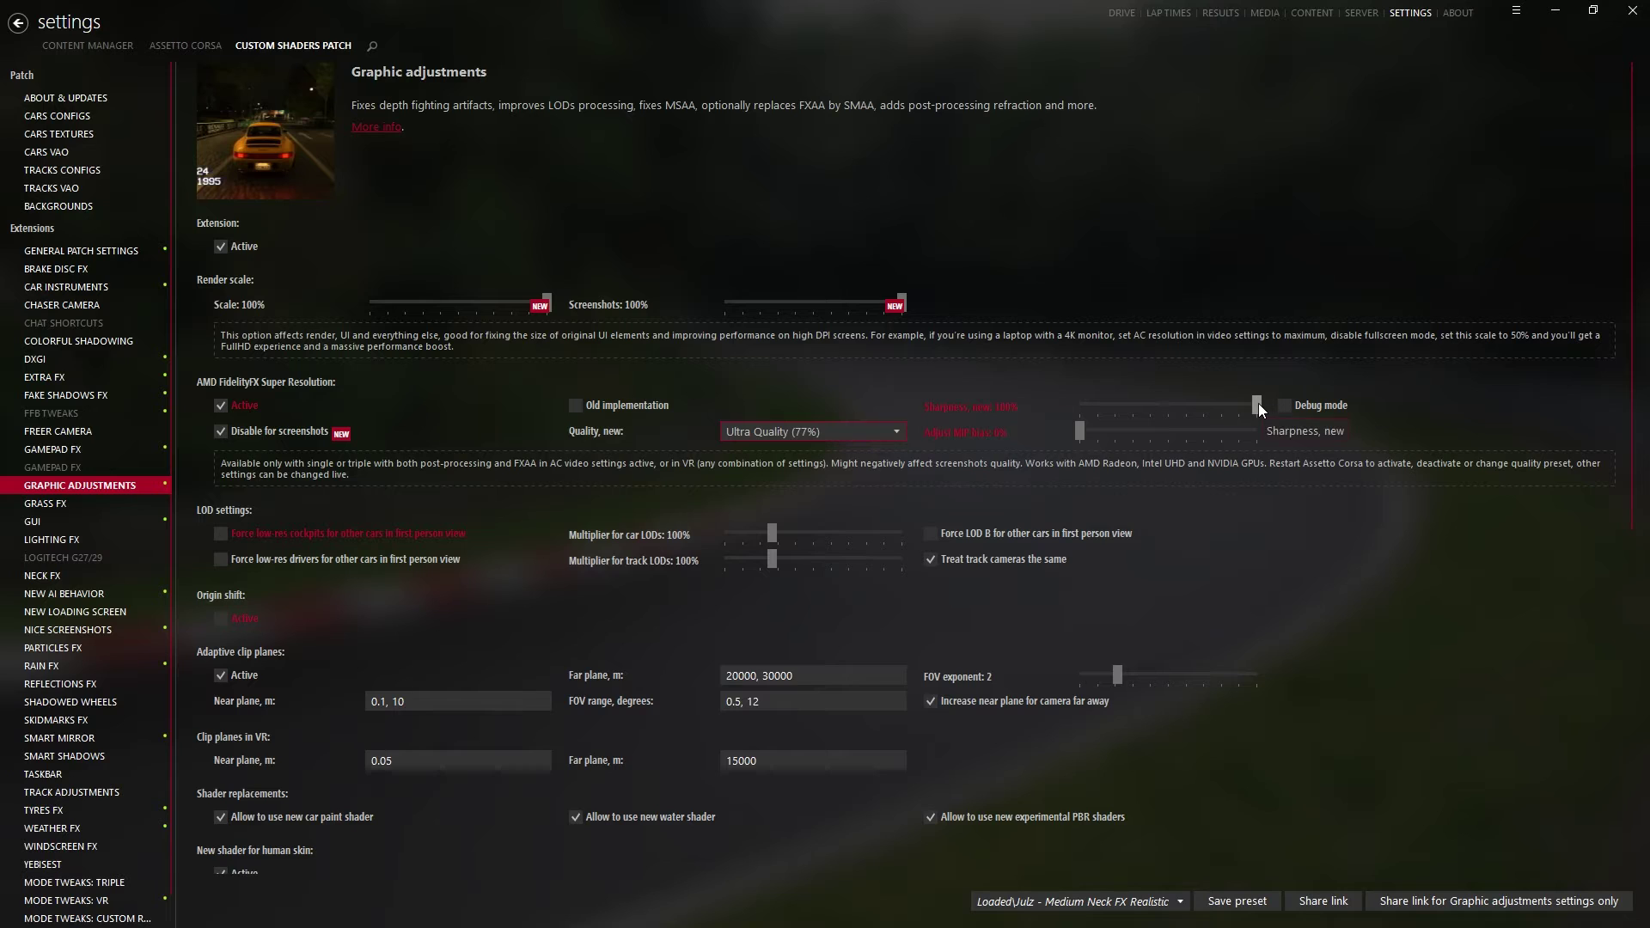
{"action": "left_click_drag", "start_coordinate": [1259, 404], "coordinate": [1164, 421]}
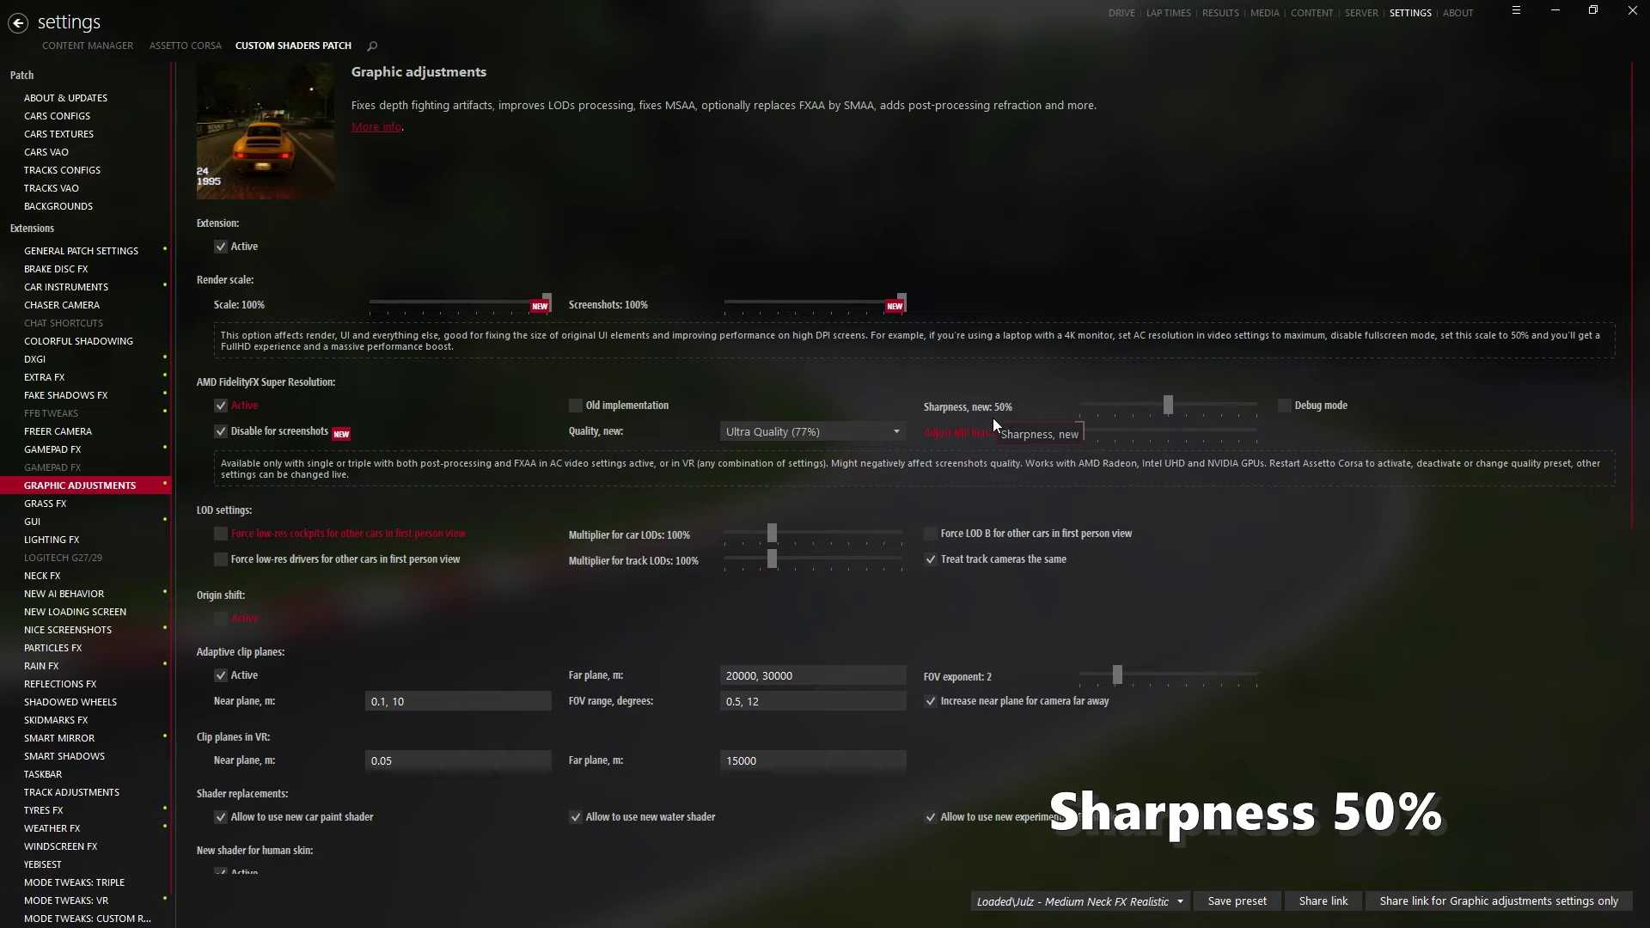
- Review the Grass FX, GUI and Lighting FX extension settings
{"action": "left_click", "coordinate": [63, 503]}
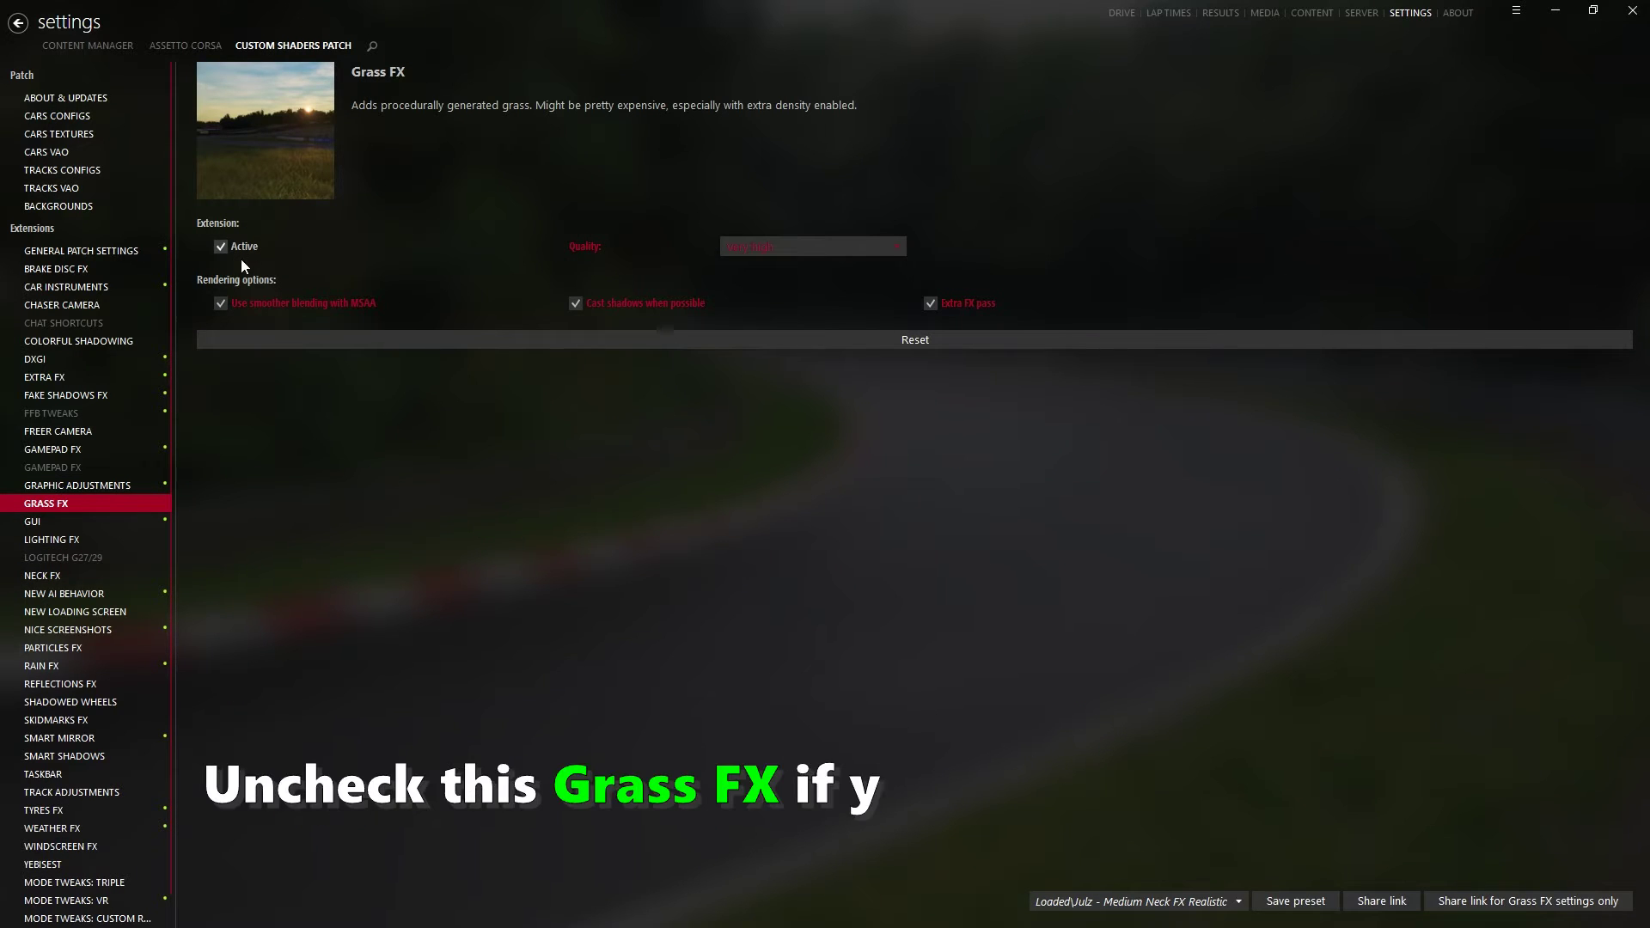
{"action": "left_click", "coordinate": [55, 519]}
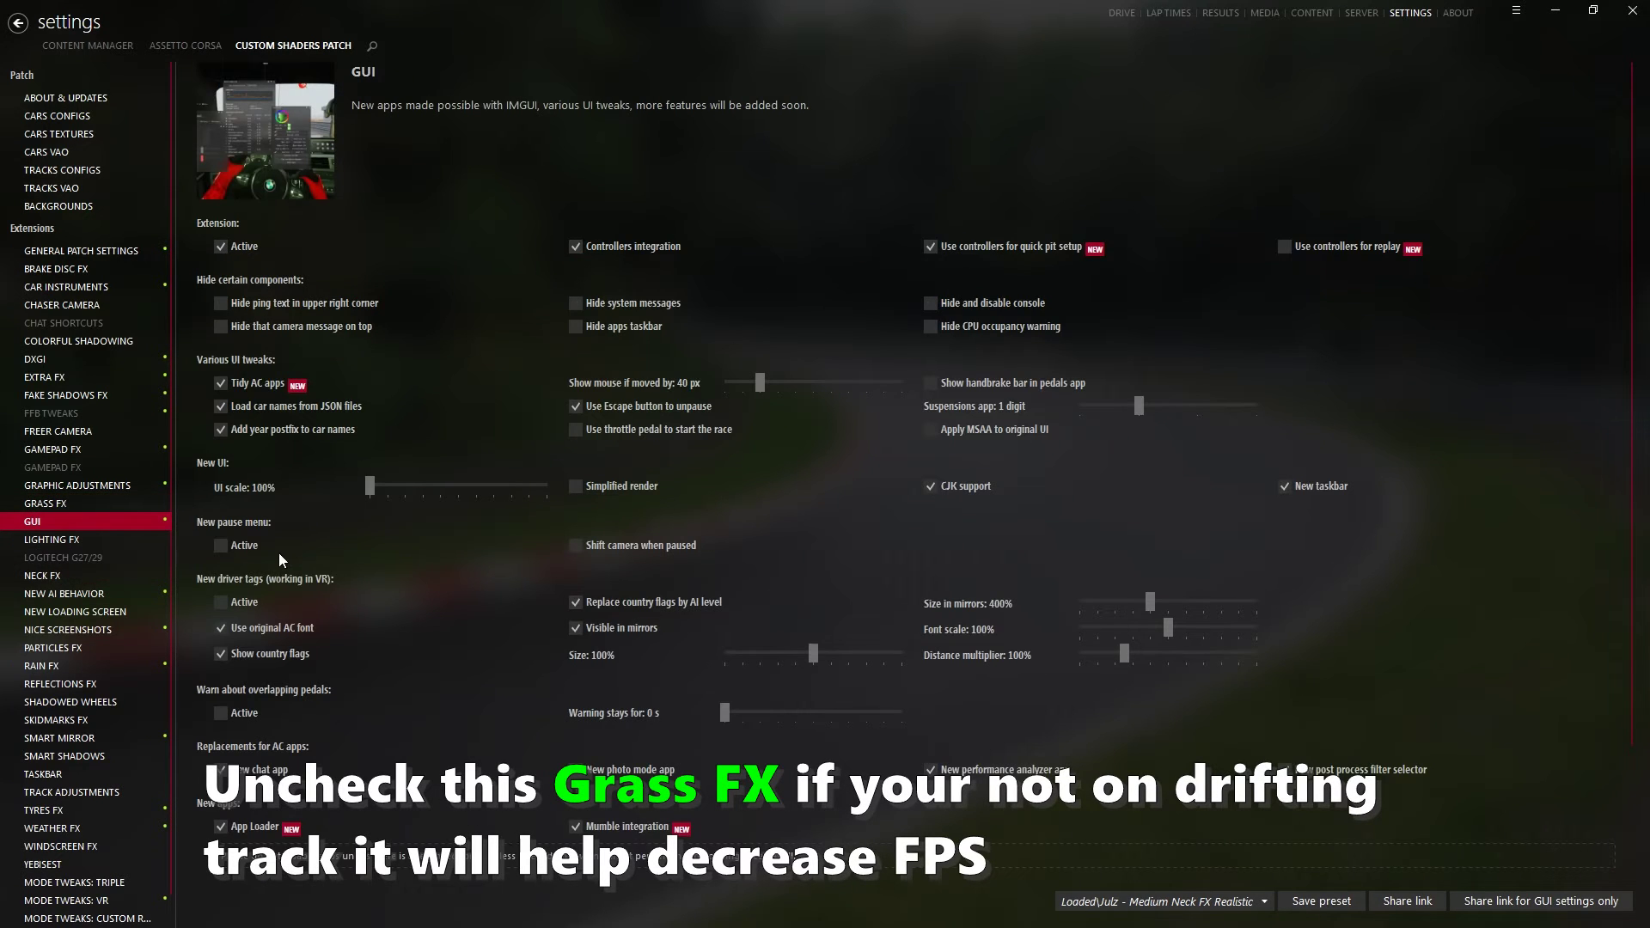
{"action": "left_click", "coordinate": [75, 542]}
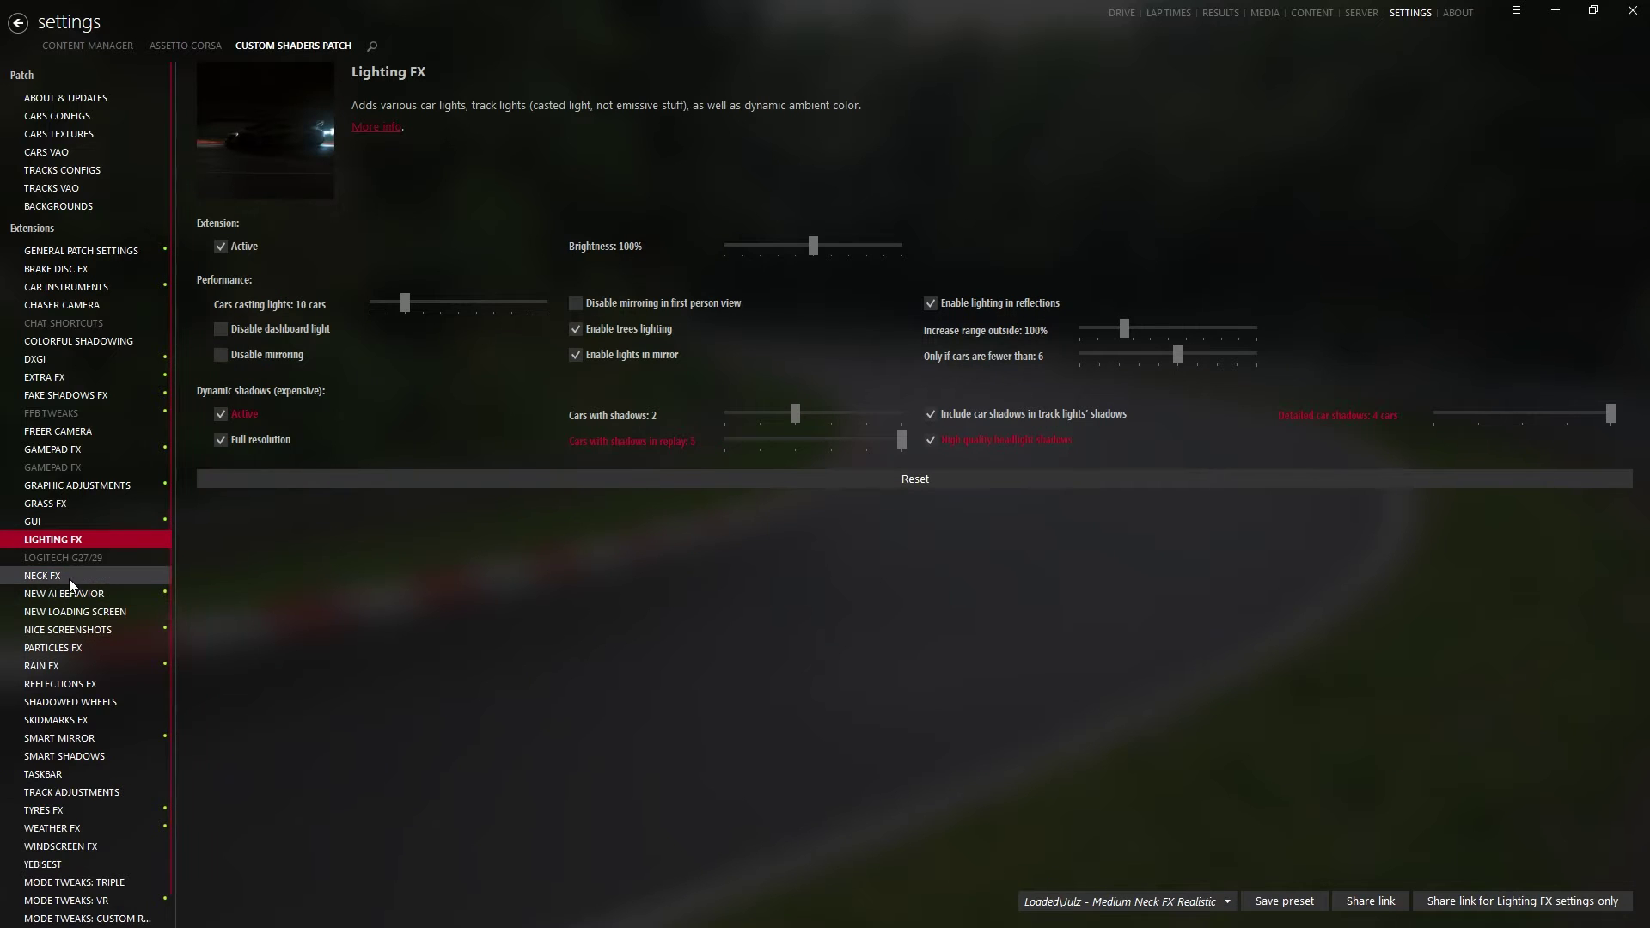
- In the Rain FX settings, set the on-screen drops for the chase cameras and the free camera to Small drops
{"action": "left_click", "coordinate": [72, 667]}
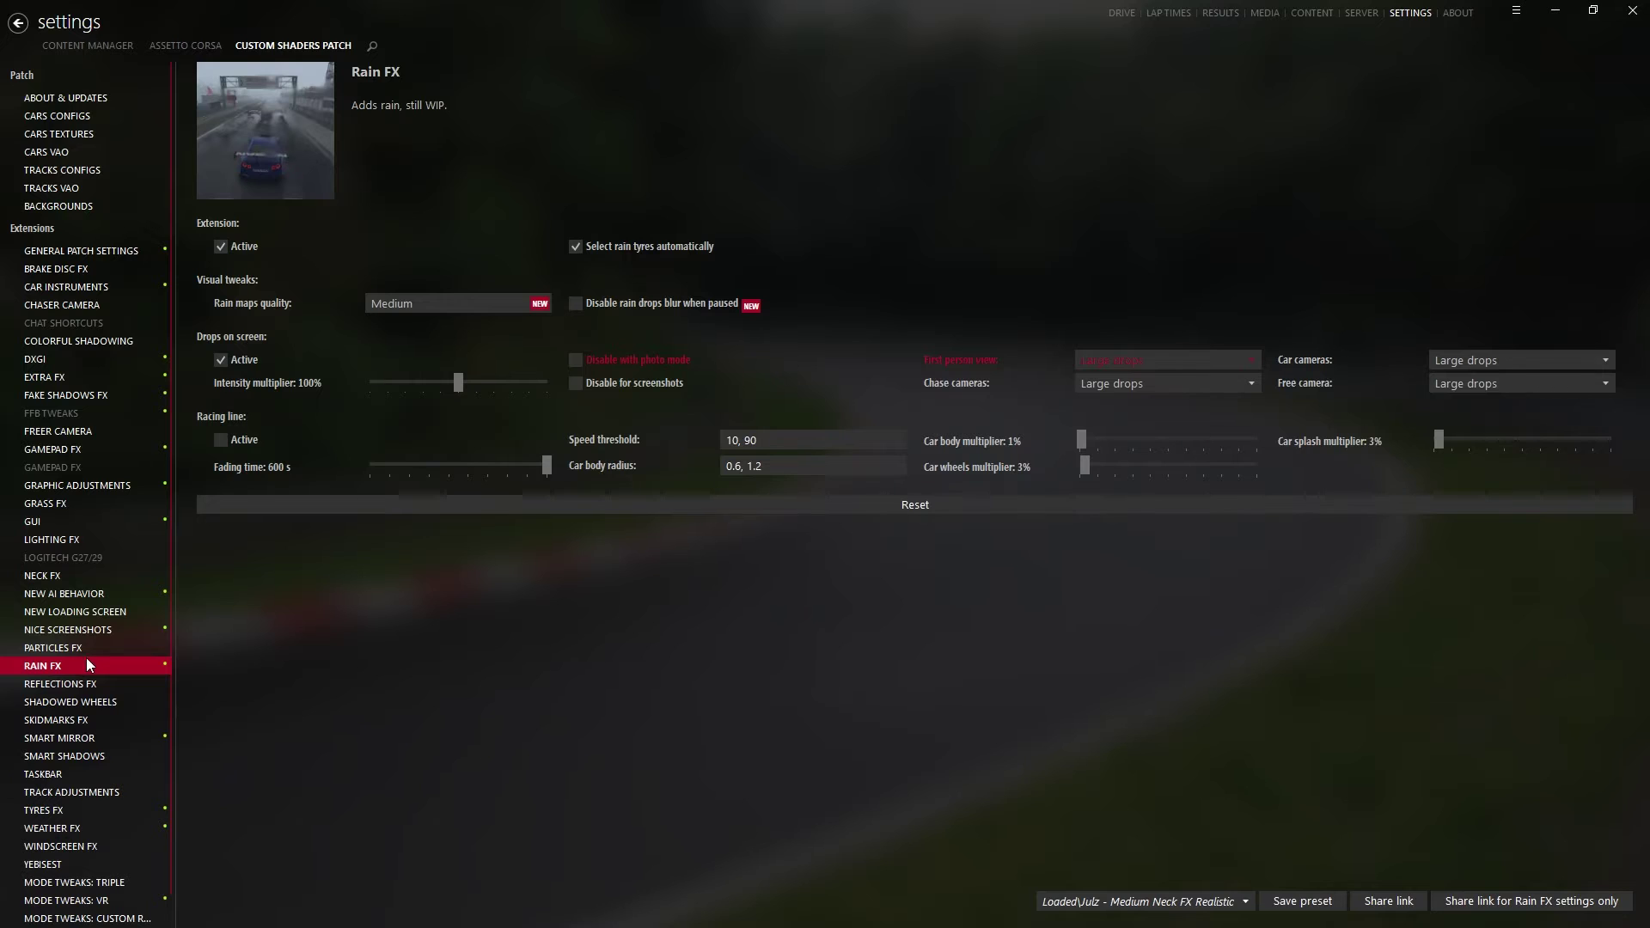
{"action": "left_click", "coordinate": [1136, 385]}
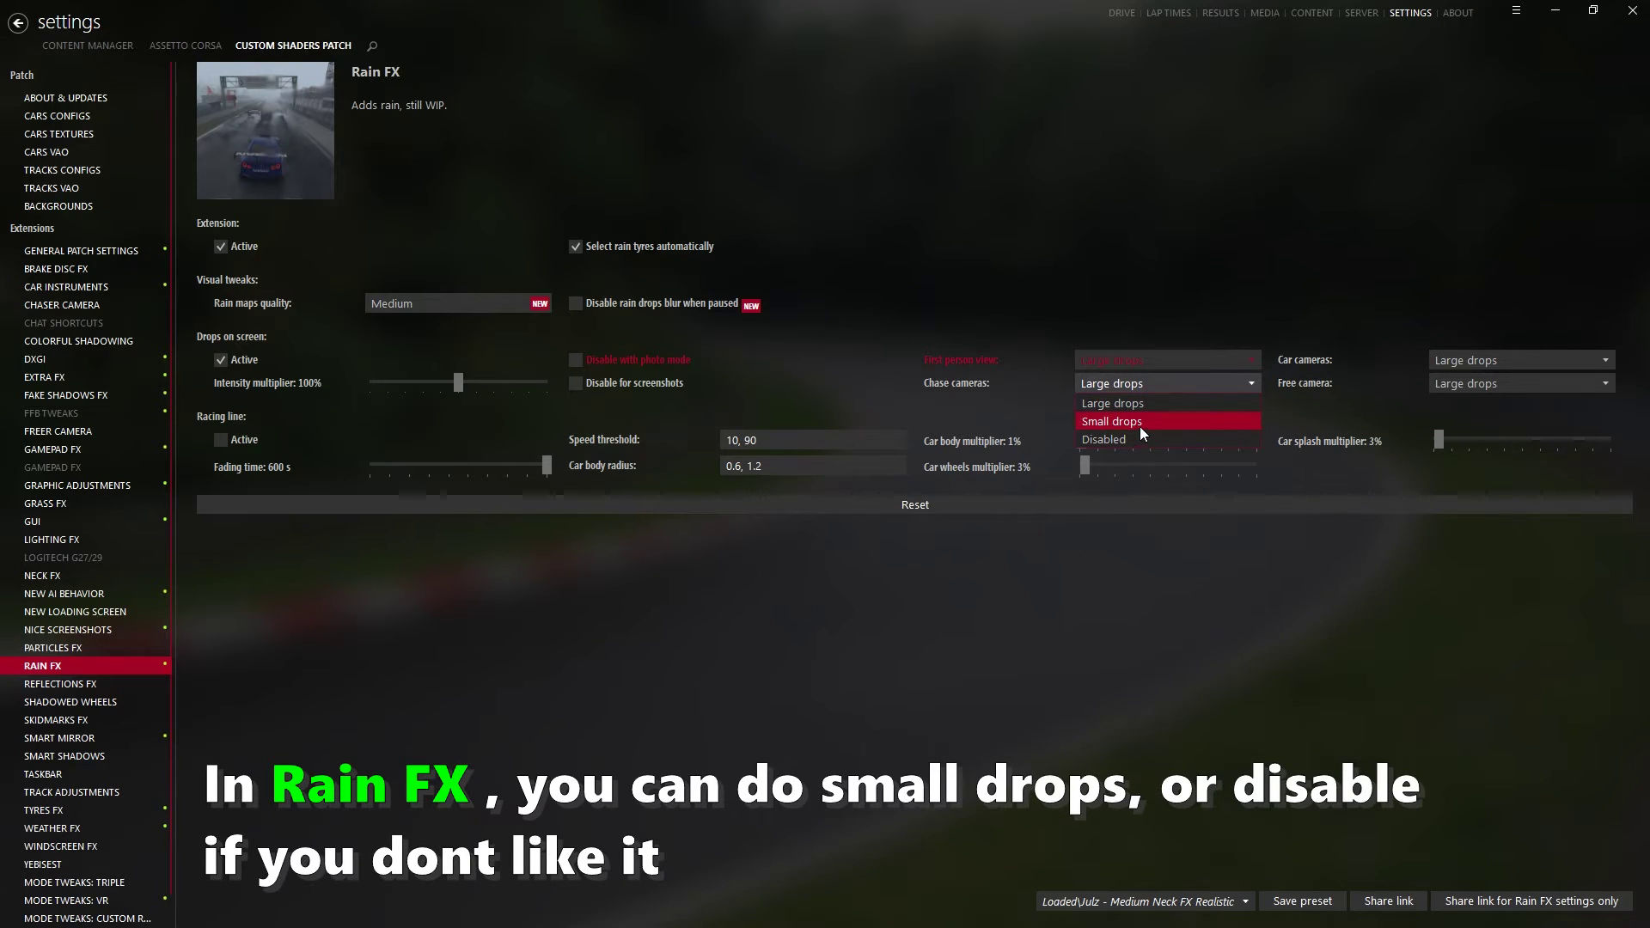
{"action": "left_click", "coordinate": [1140, 423]}
{"action": "left_click", "coordinate": [1489, 385]}
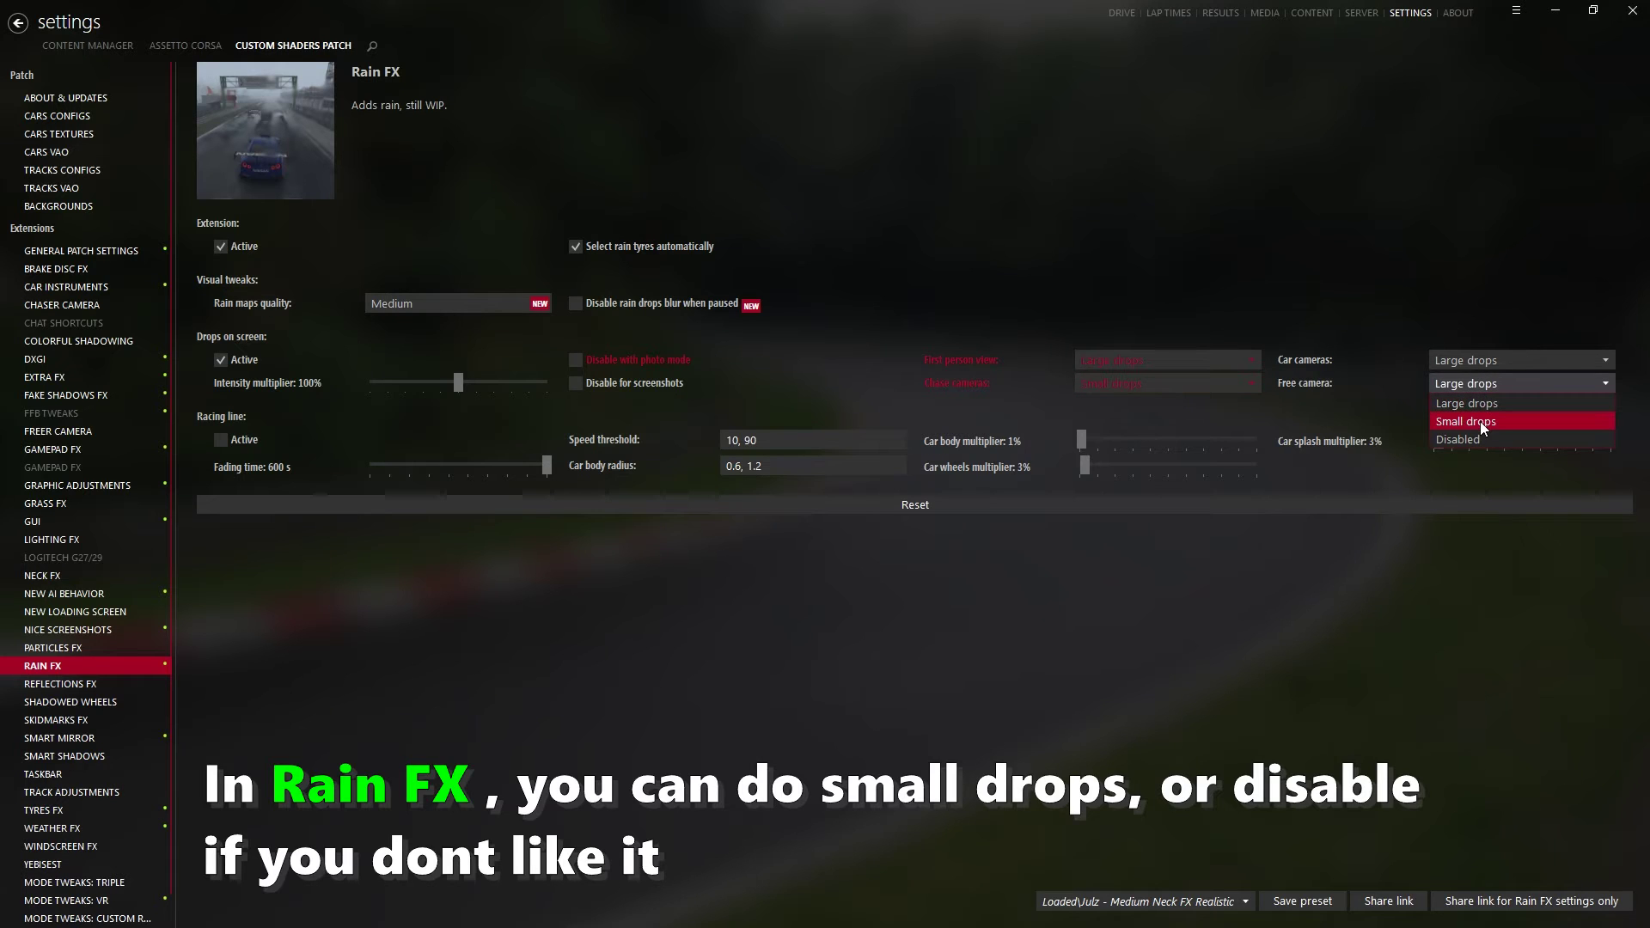
{"action": "left_click", "coordinate": [1481, 421]}
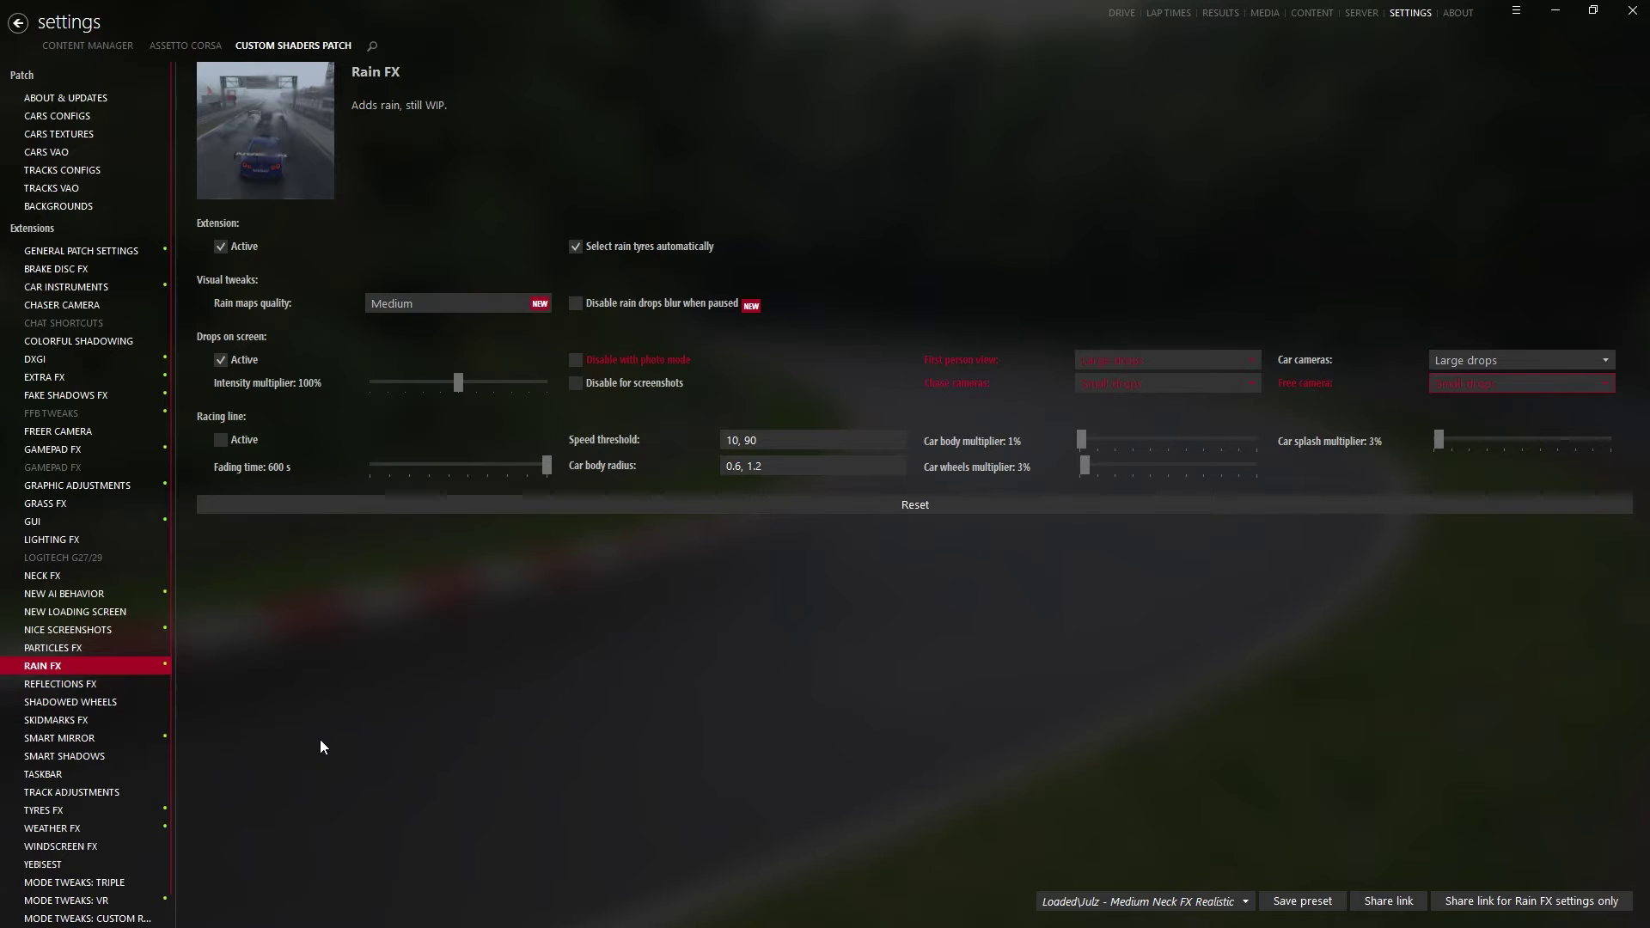
- Review the Reflections FX, Shadowed Wheels, Skidmarks FX, Smart Mirror, Smart Shadows and Tyres FX extension settings
{"action": "left_click", "coordinate": [75, 688]}
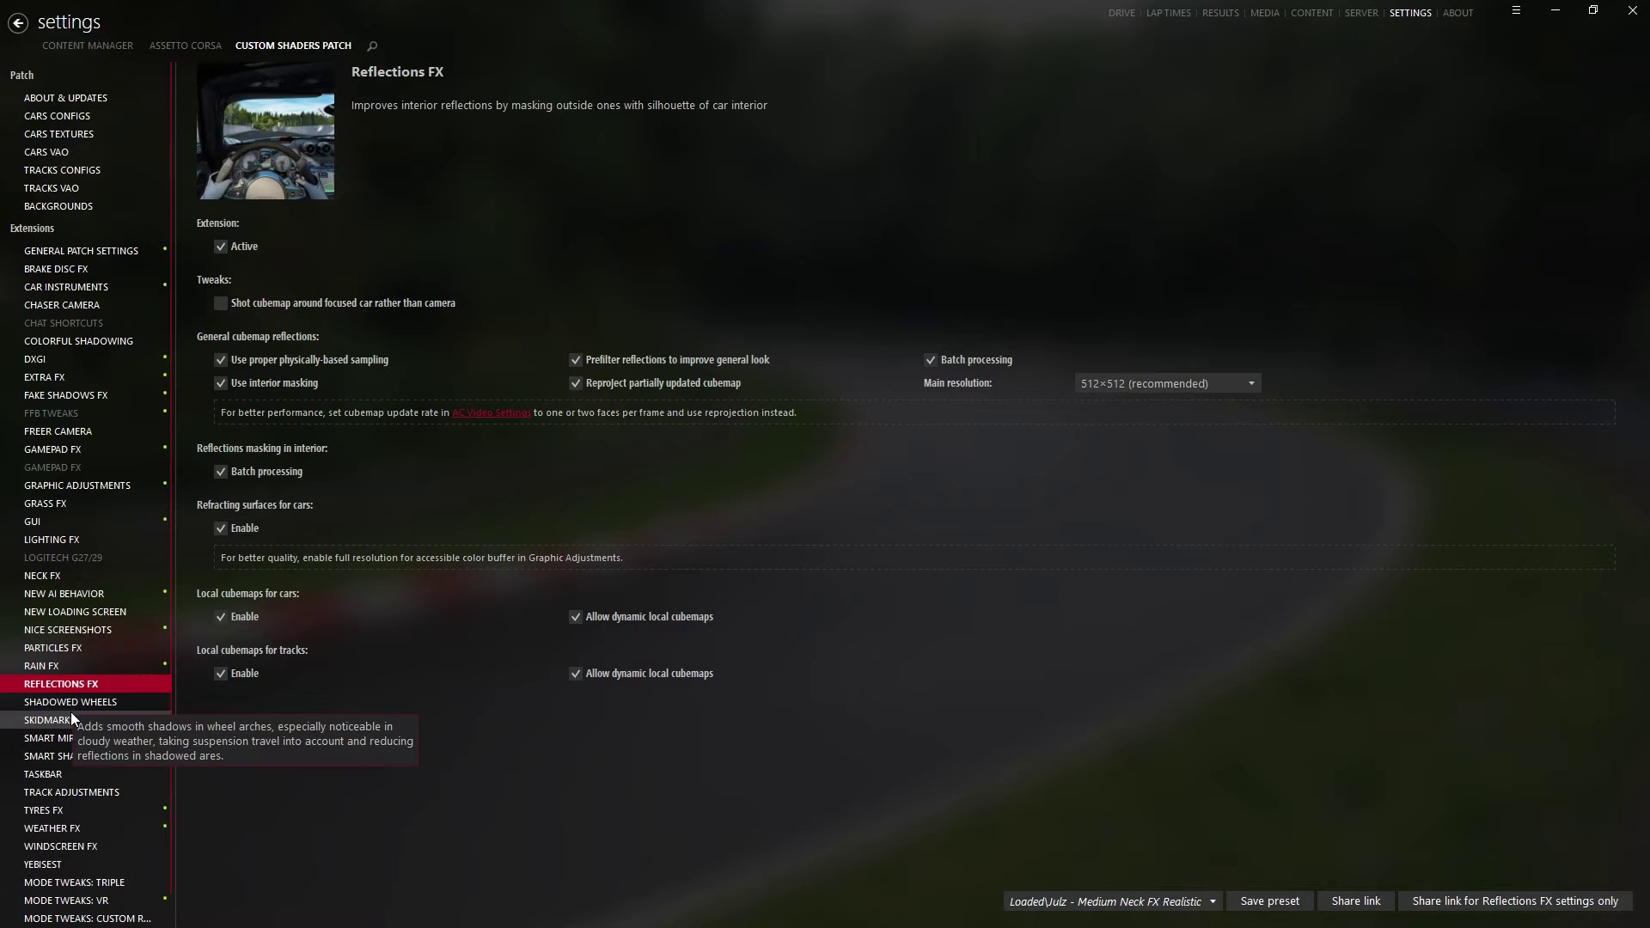
{"action": "left_click", "coordinate": [70, 713]}
{"action": "left_click", "coordinate": [76, 702]}
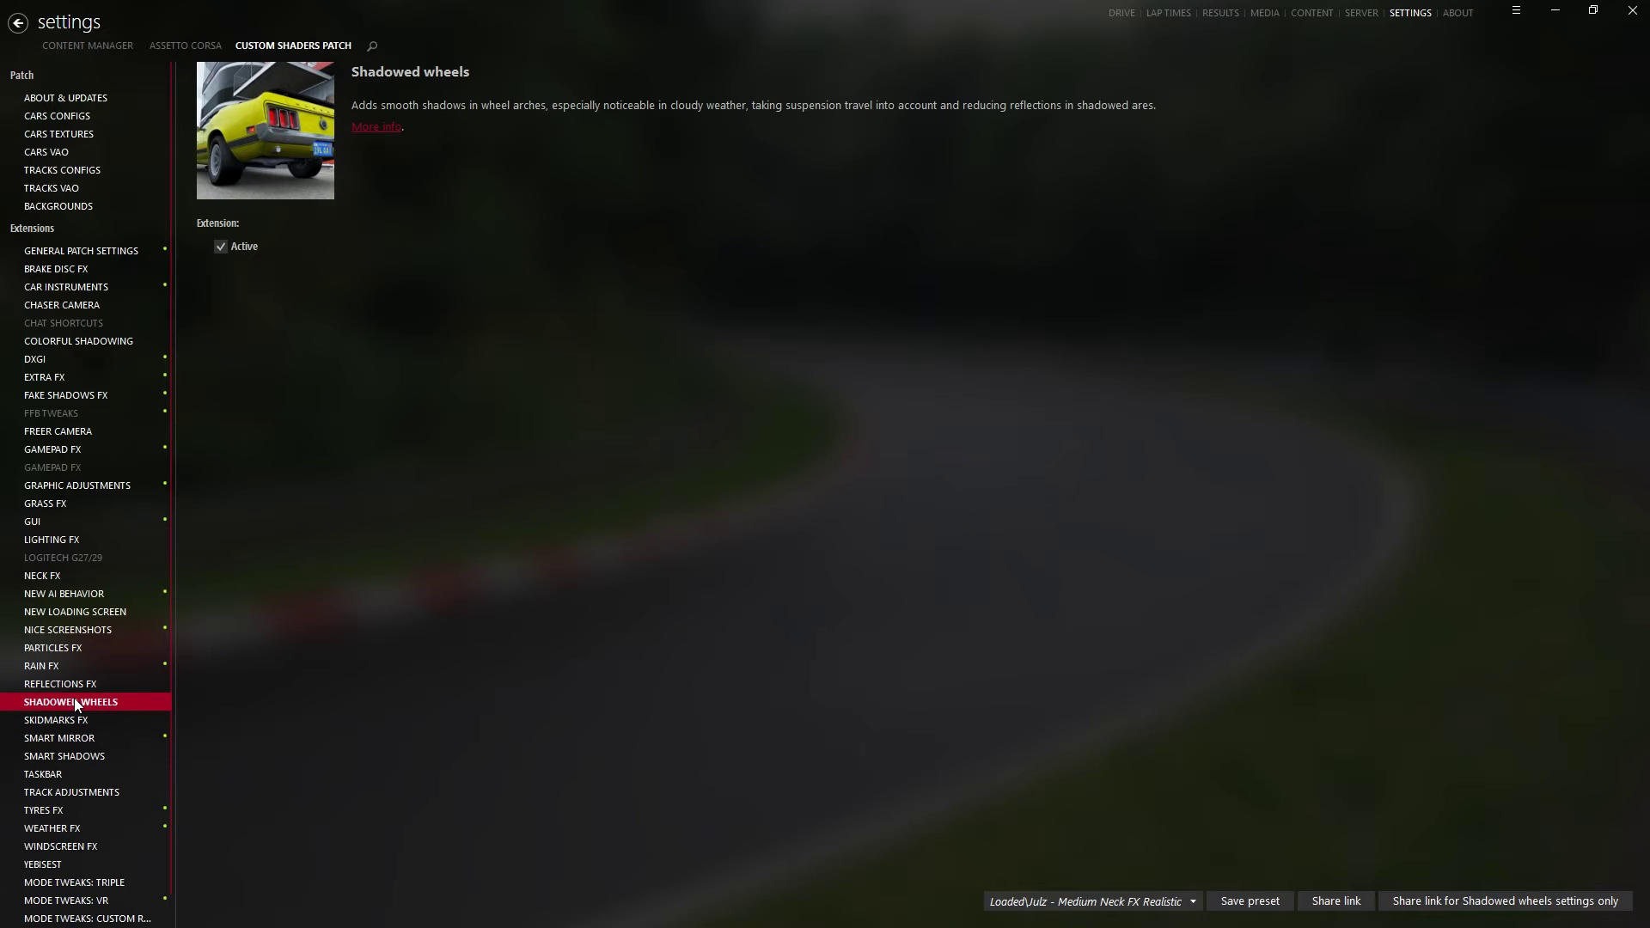
{"action": "left_click", "coordinate": [85, 723]}
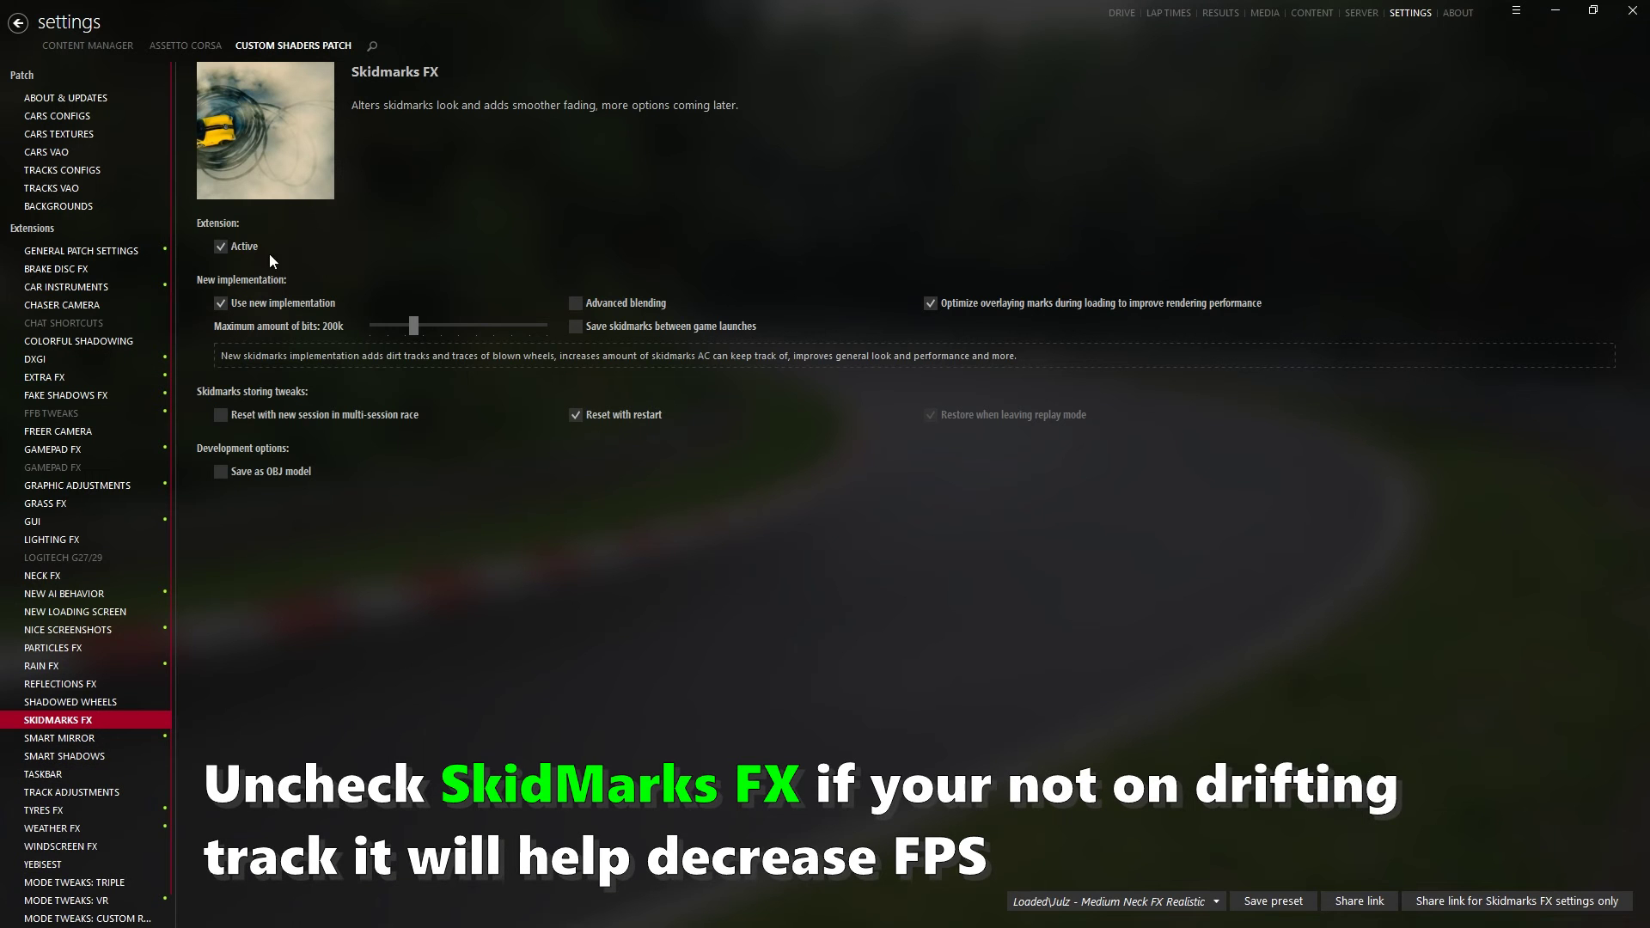
{"action": "left_click", "coordinate": [74, 742]}
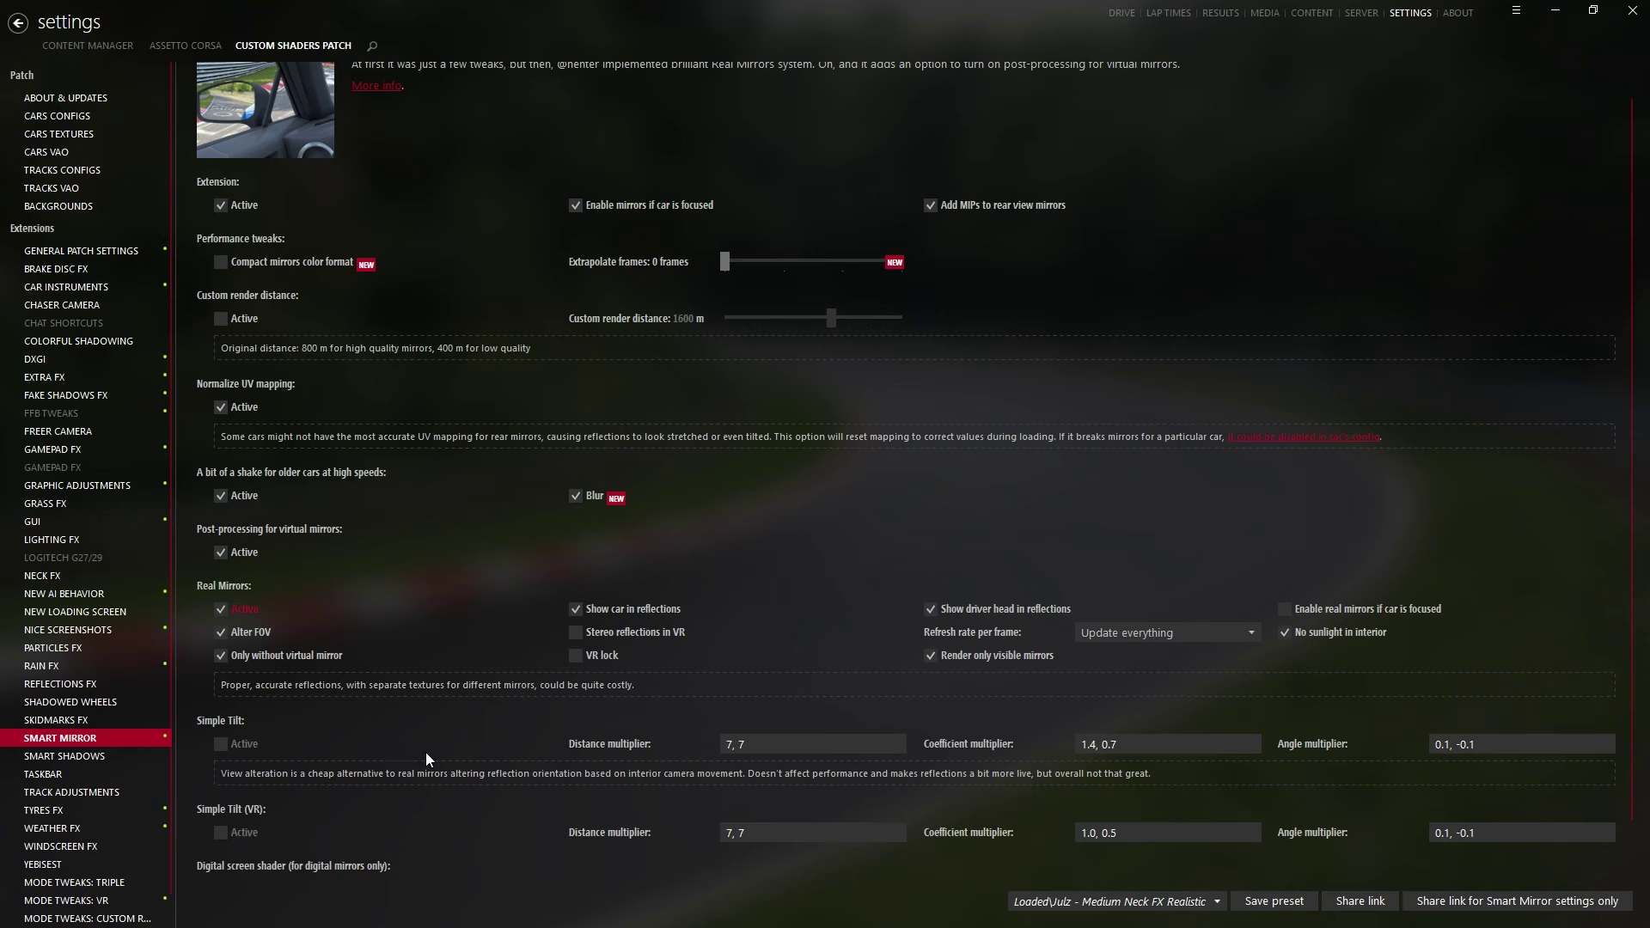
{"action": "scroll", "coordinate": [387, 696], "scroll_direction": "down", "scroll_amount": 2}
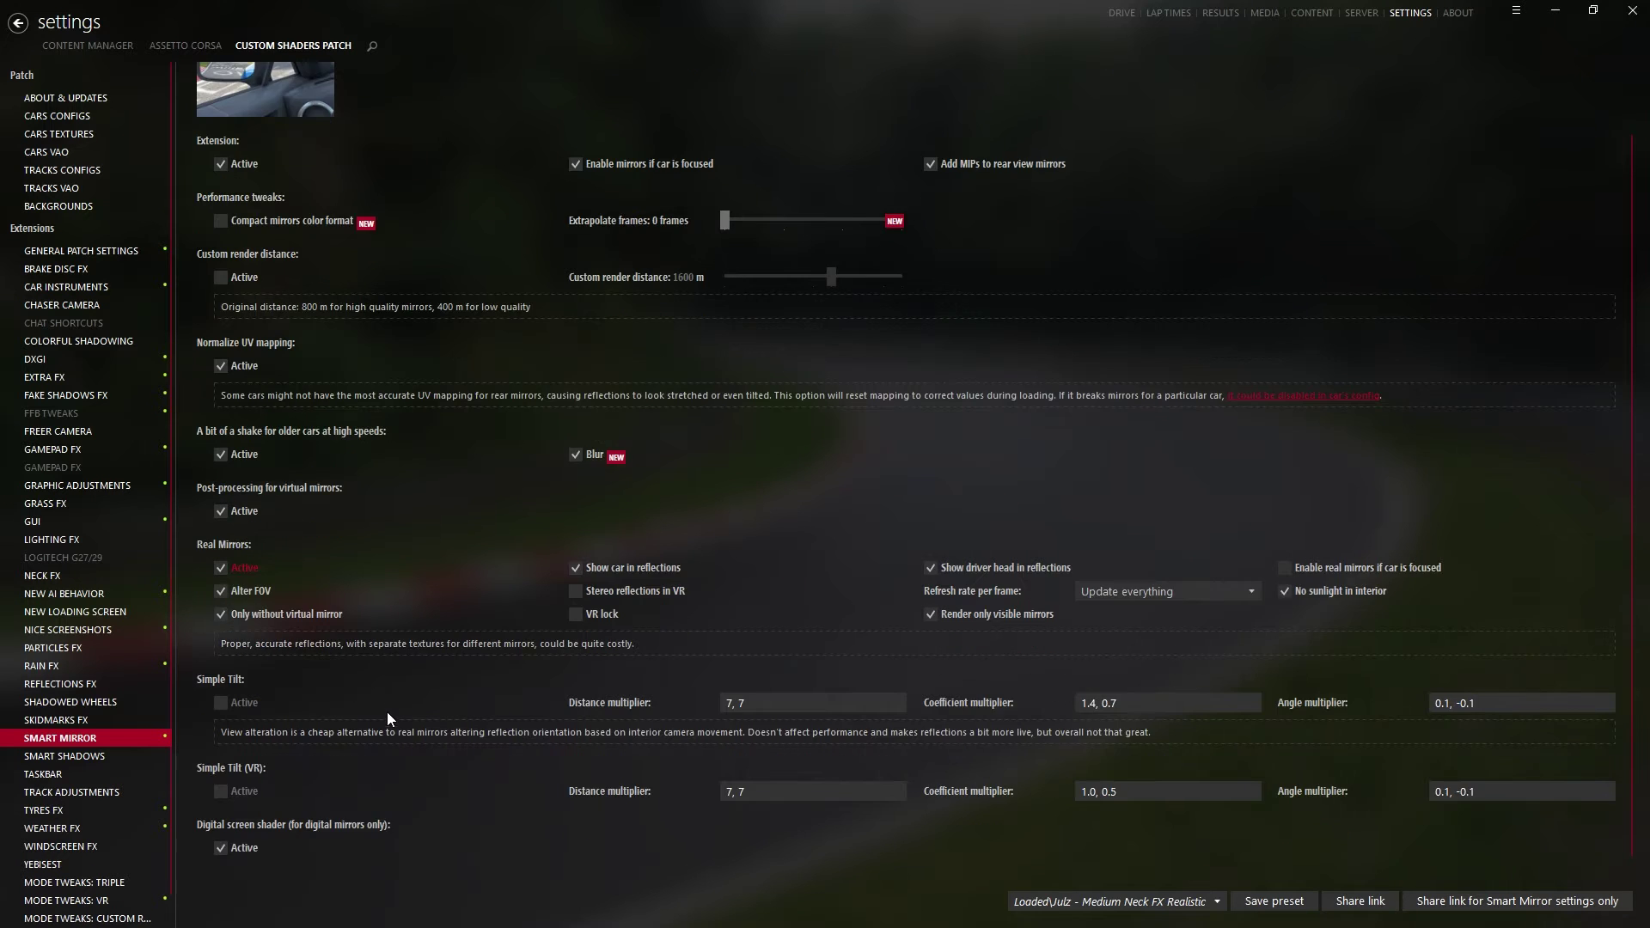
{"action": "left_click", "coordinate": [65, 754]}
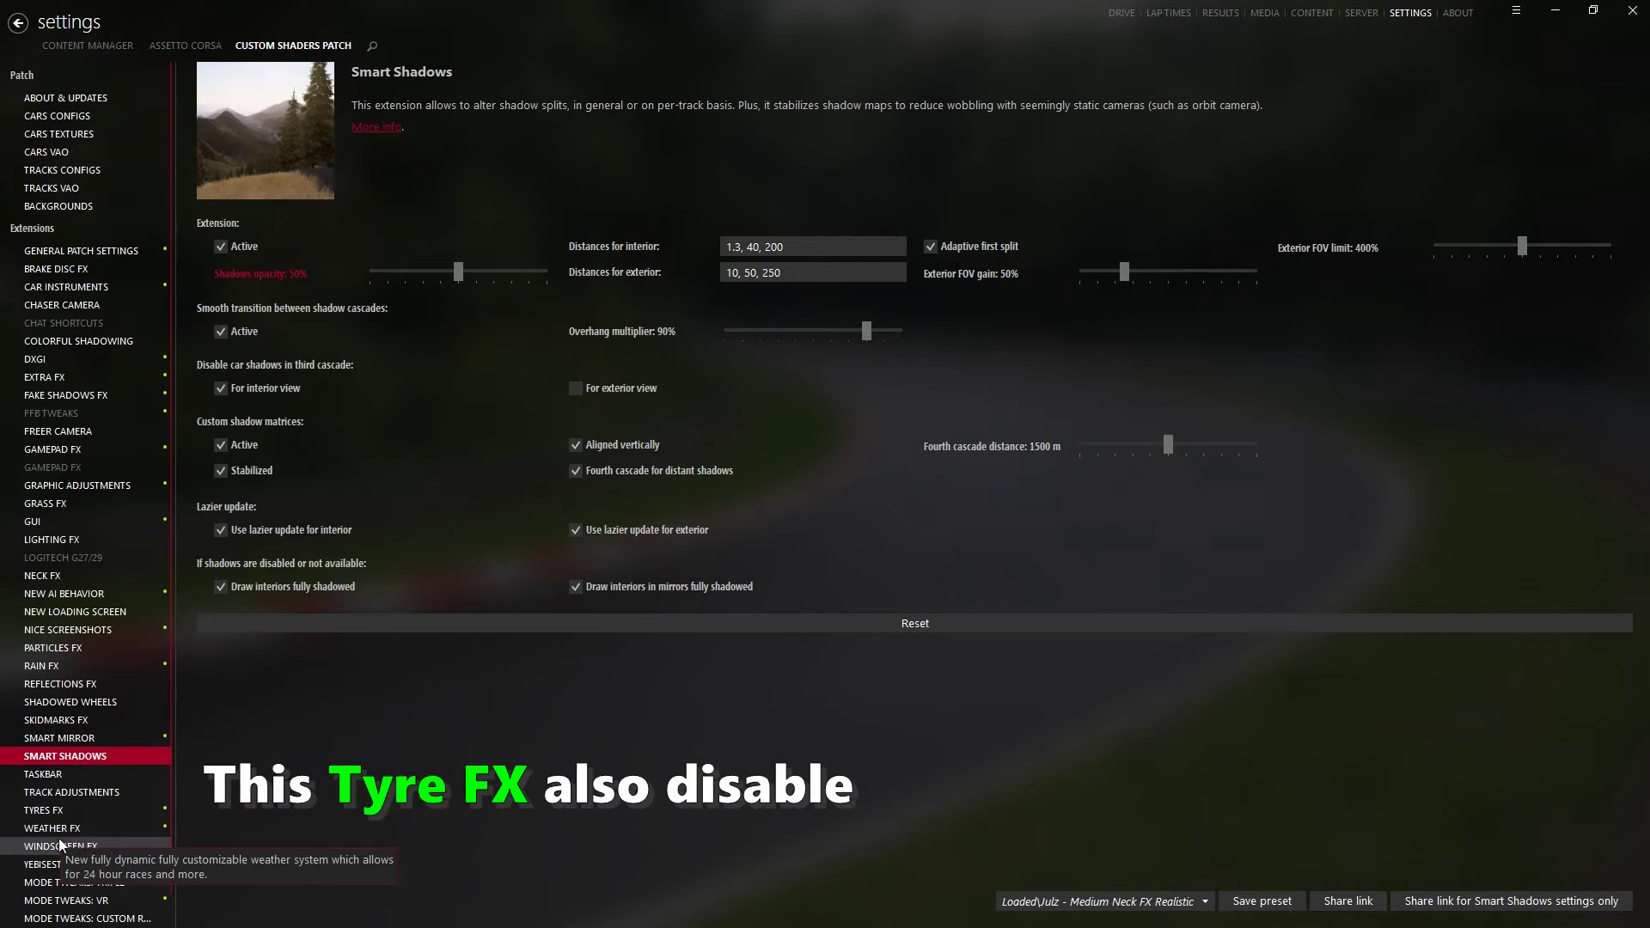
{"action": "left_click", "coordinate": [74, 806]}
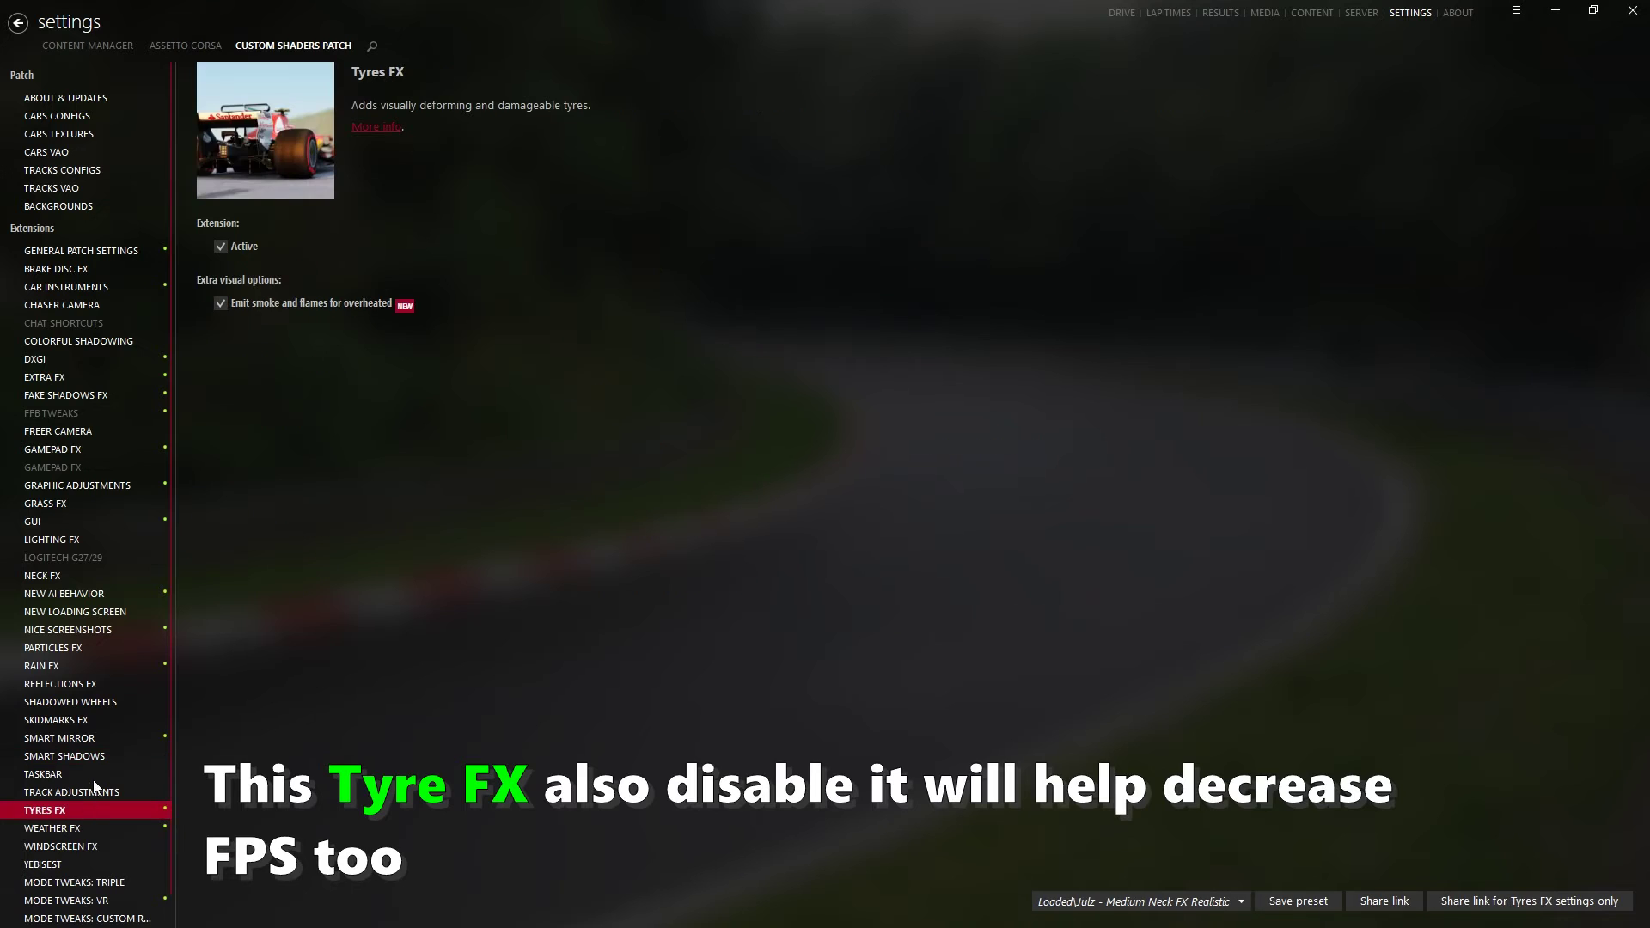
- Choose the weather style in the Weather FX extension settings
{"action": "left_click", "coordinate": [79, 828]}
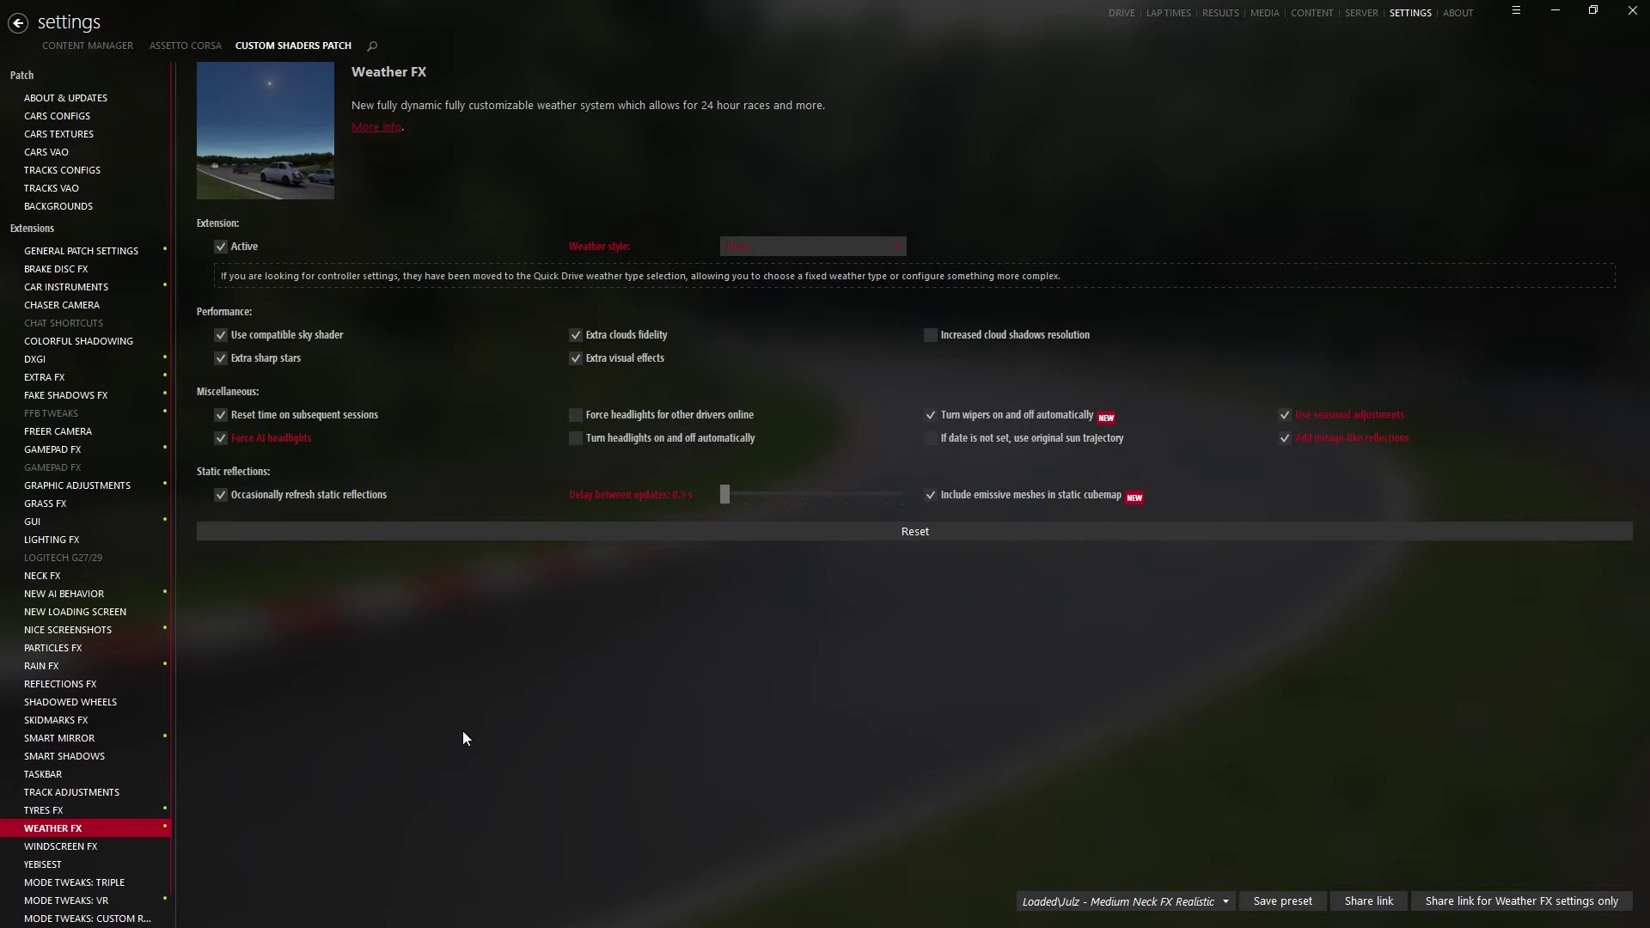
{"action": "left_click", "coordinate": [792, 241]}
{"action": "left_click", "coordinate": [769, 318]}
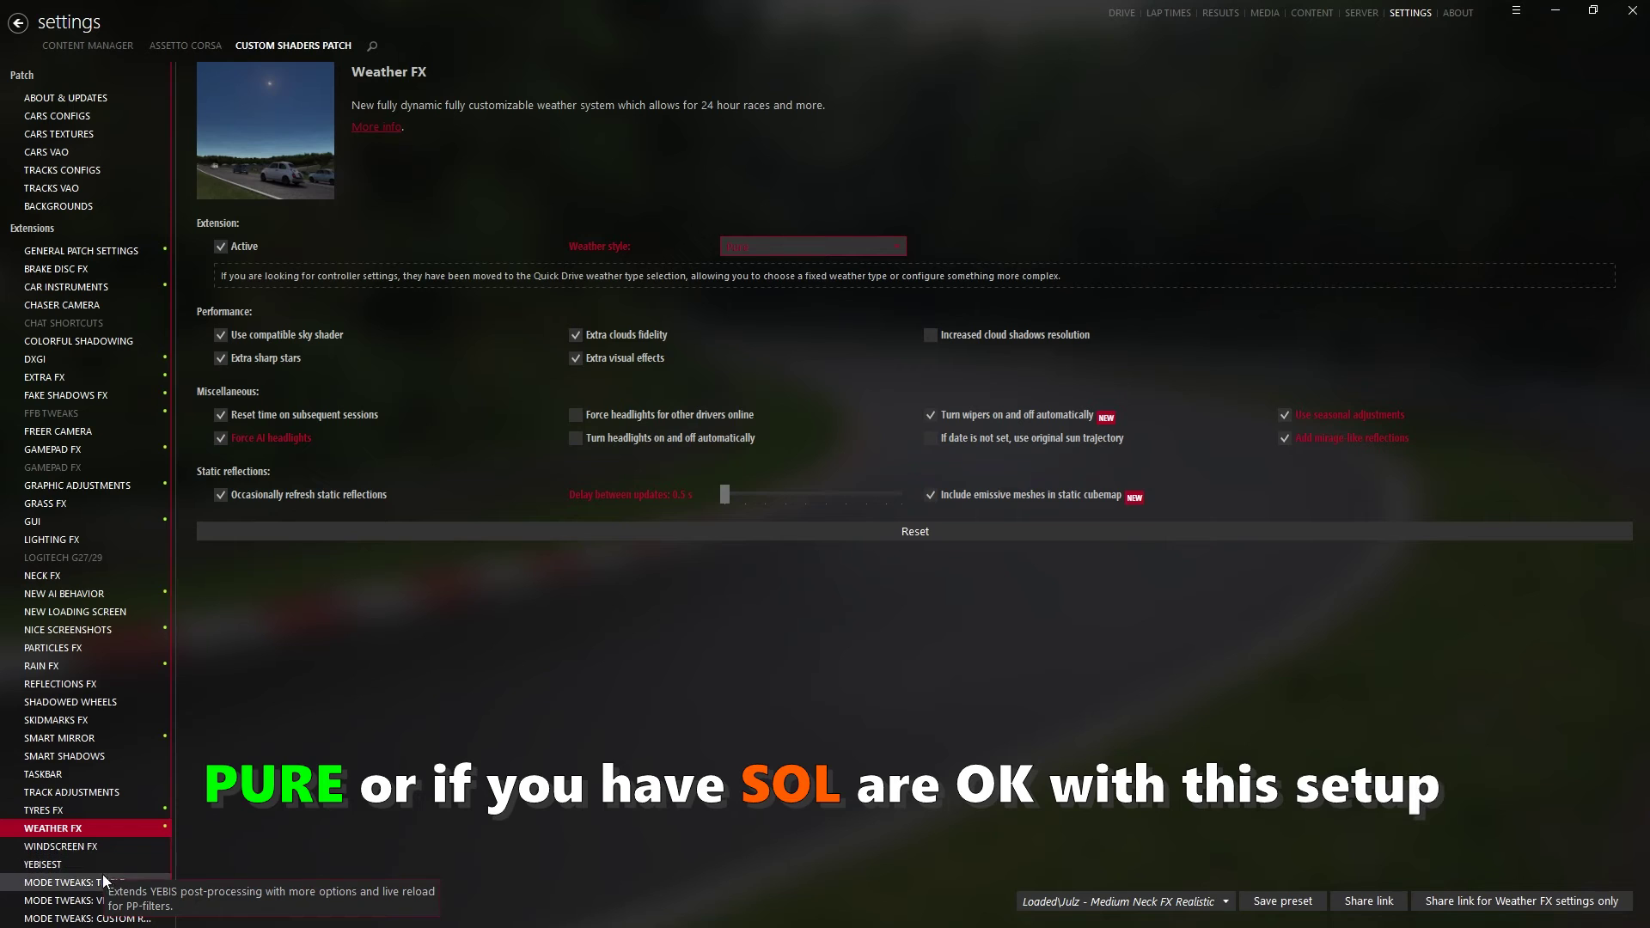
{"action": "scroll", "coordinate": [103, 773], "scroll_direction": "down", "scroll_amount": 1}
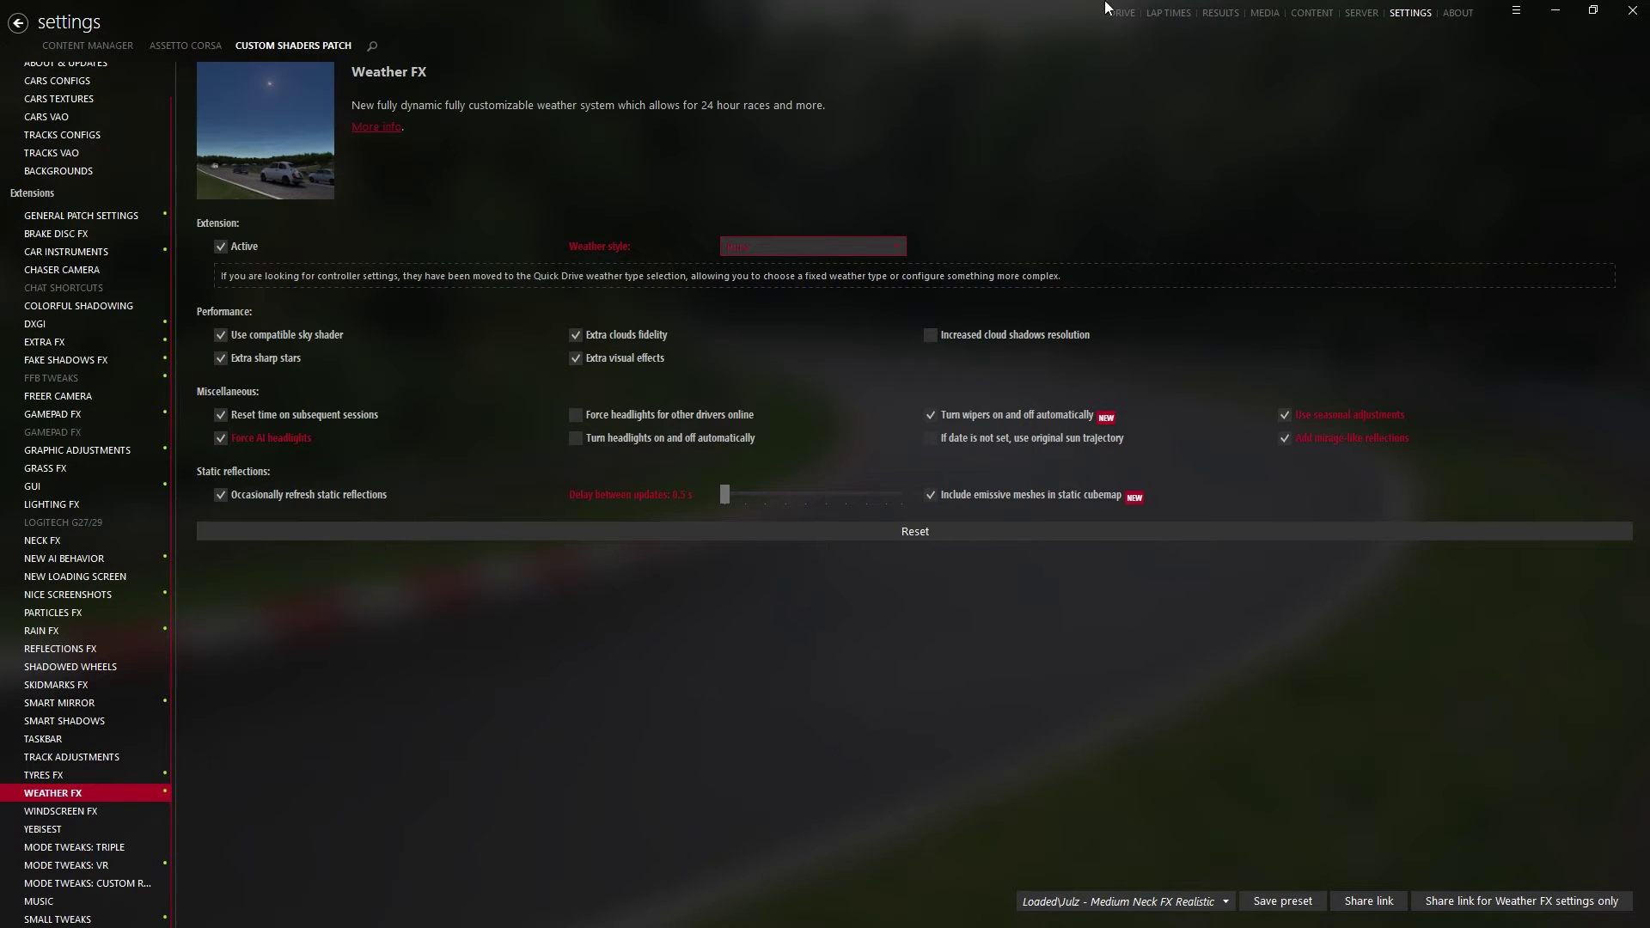
- Check the Pure weather options in the quick drive setup and start driving the practice session at Drift Playground 2021
{"action": "left_click", "coordinate": [1126, 13]}
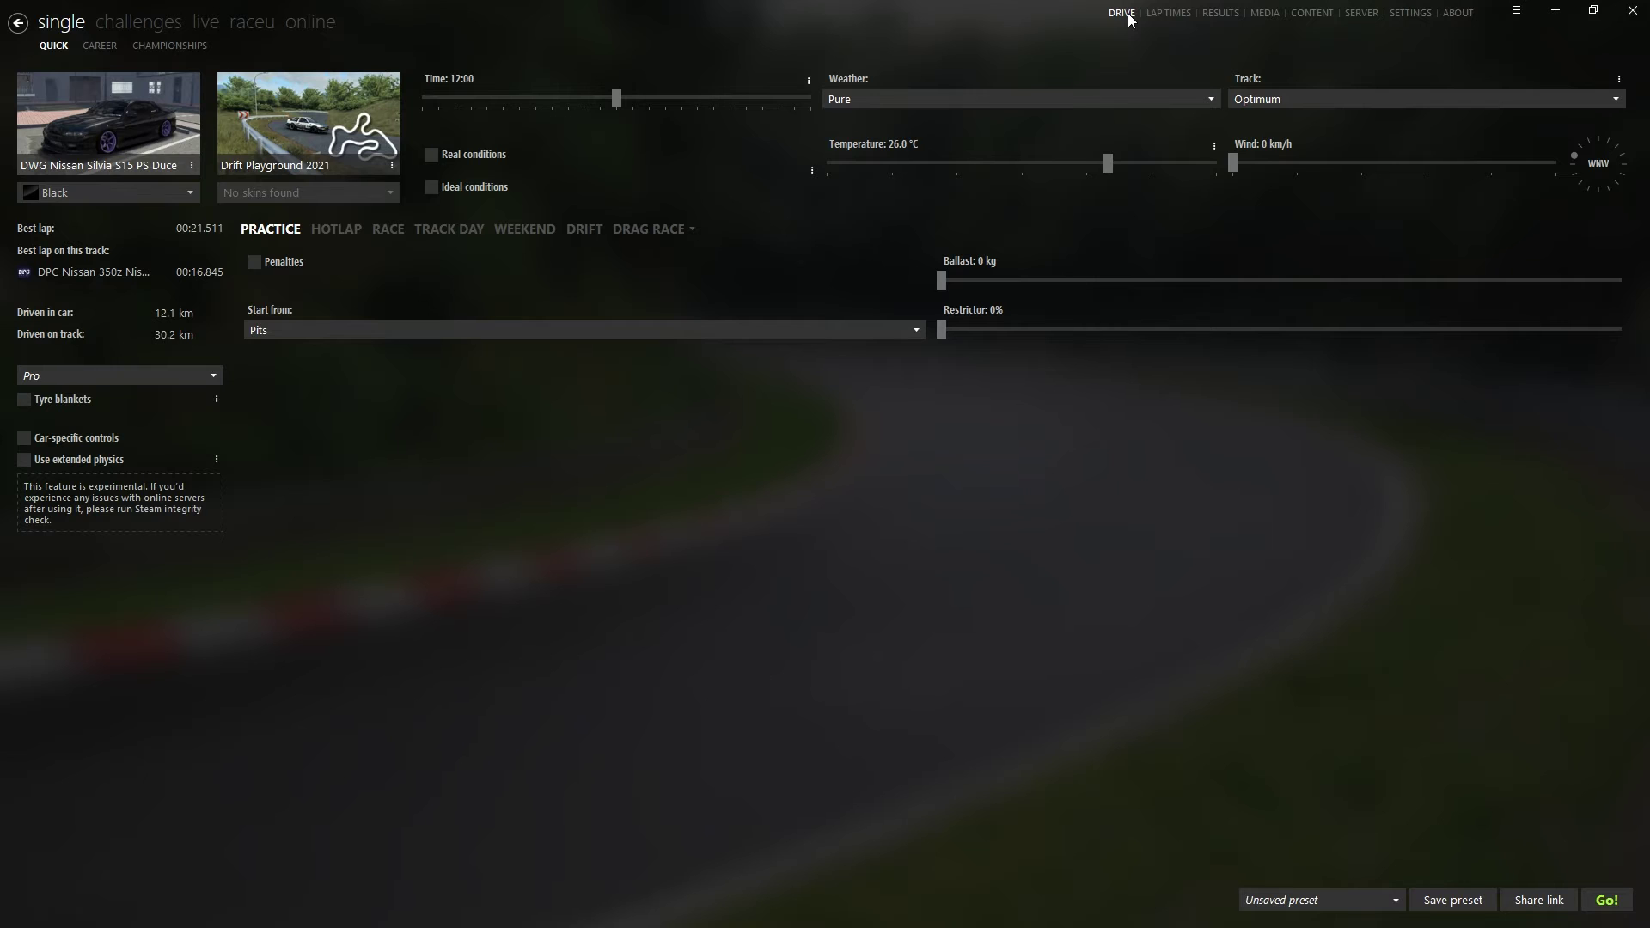
{"action": "left_click", "coordinate": [913, 102]}
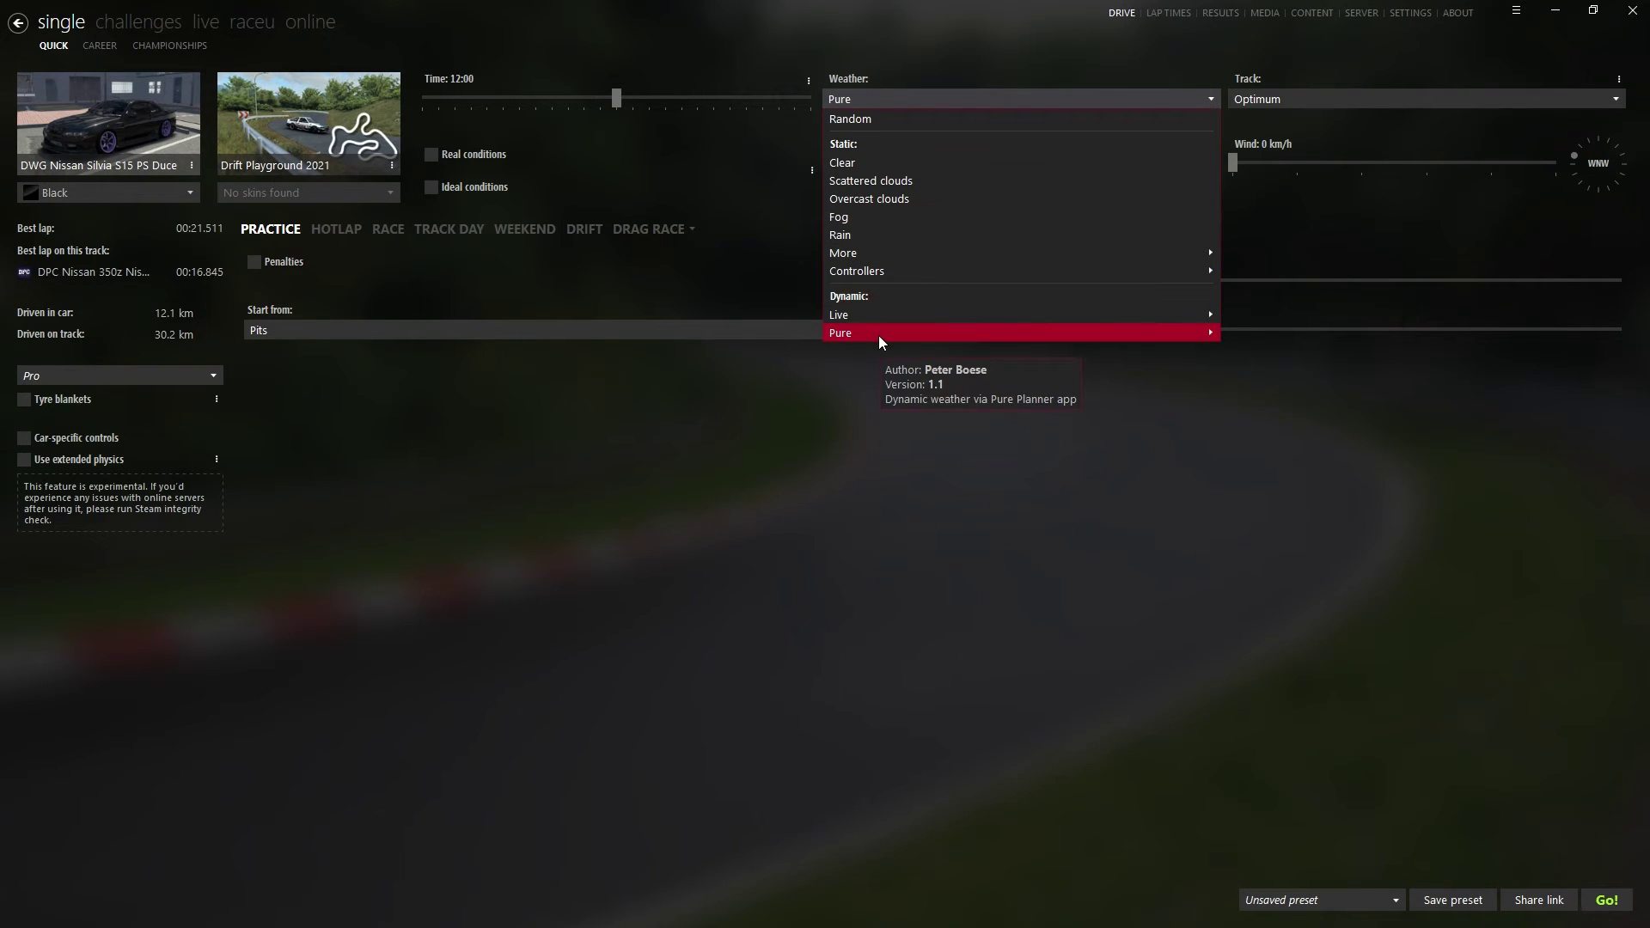
{"action": "mouse_move", "coordinate": [879, 336]}
{"action": "left_click", "coordinate": [869, 502]}
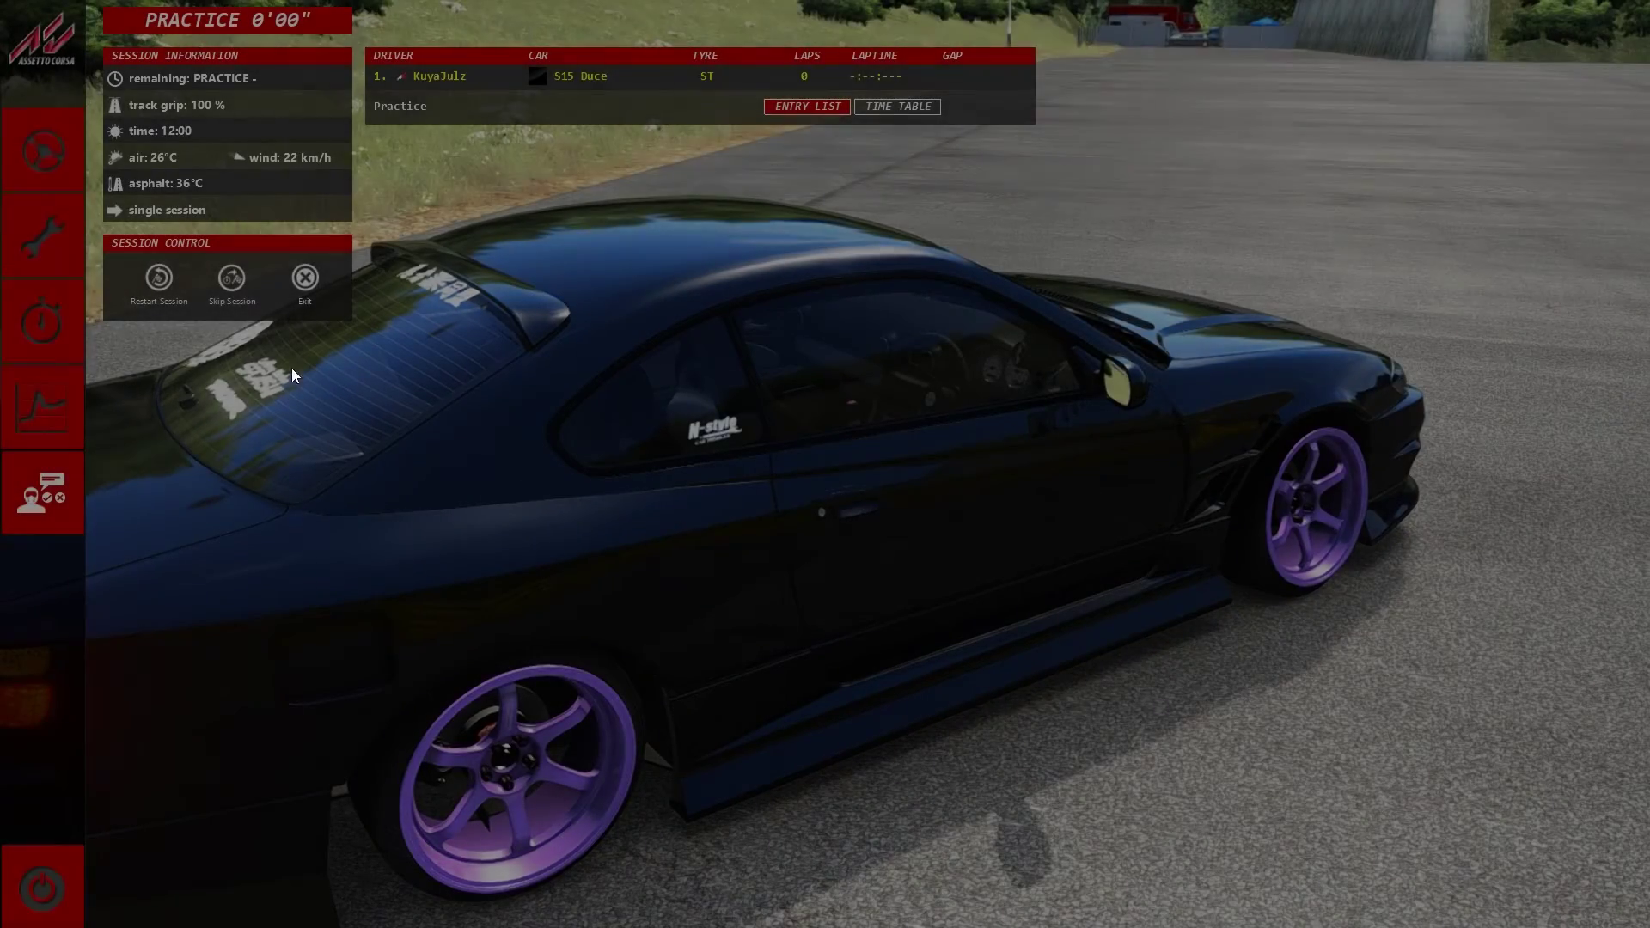
{"action": "left_click", "coordinate": [41, 158]}
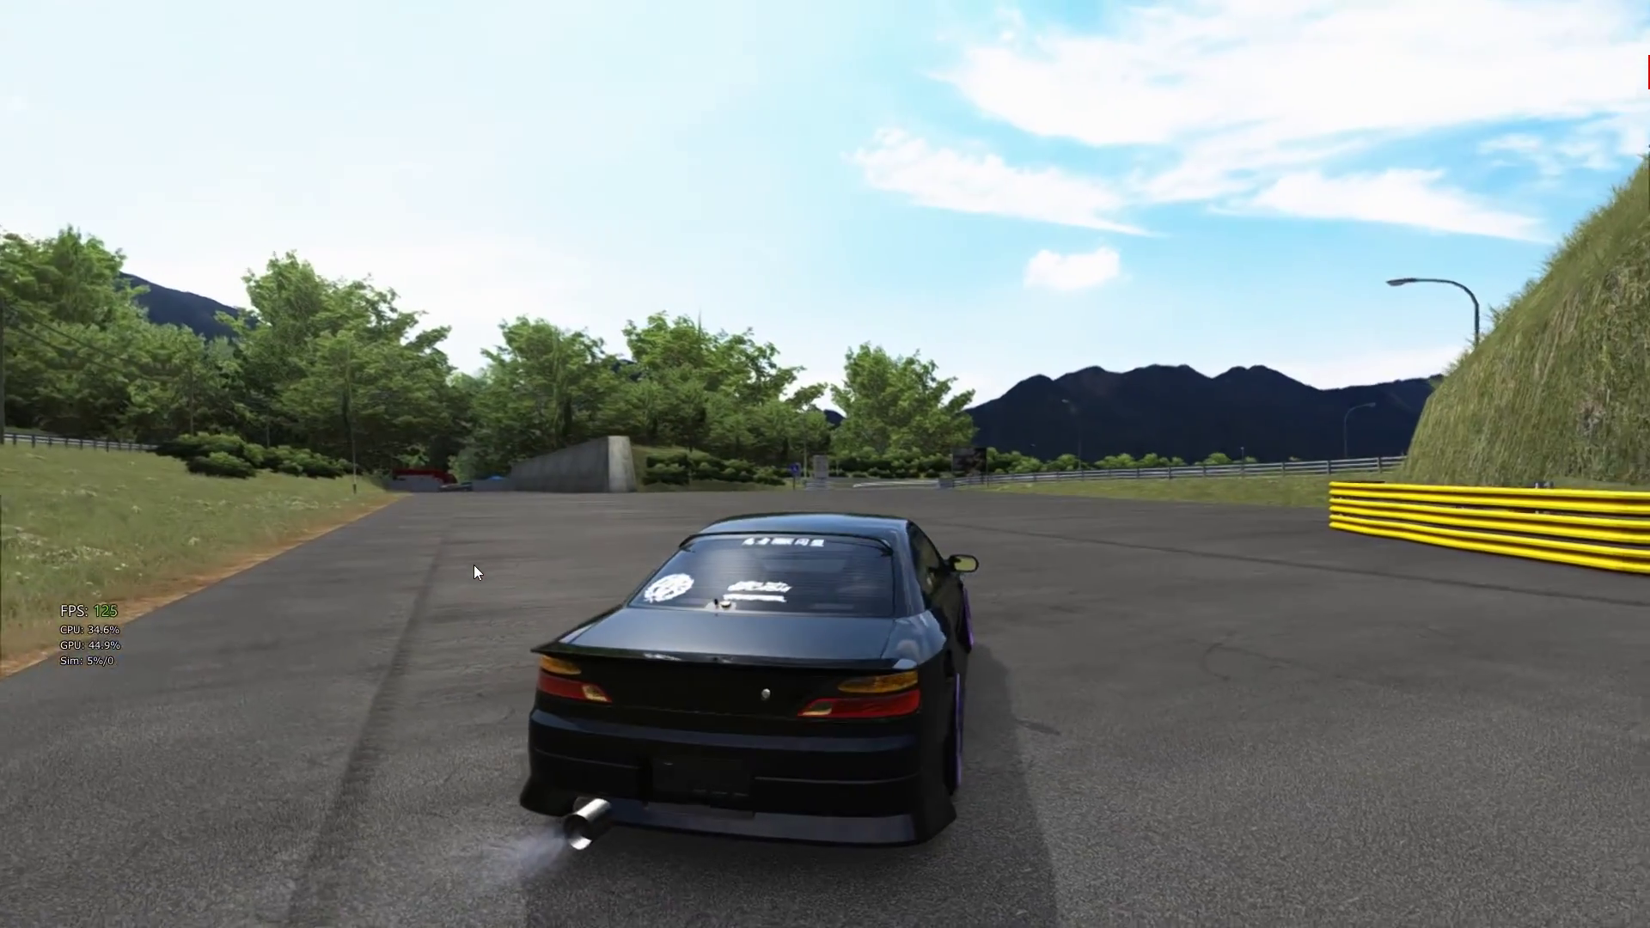
- Widen the Render Stats overlay so its CPU and GPU graph fits inside the window, and close the overlay
{"action": "mouse_move", "coordinate": [90, 636]}
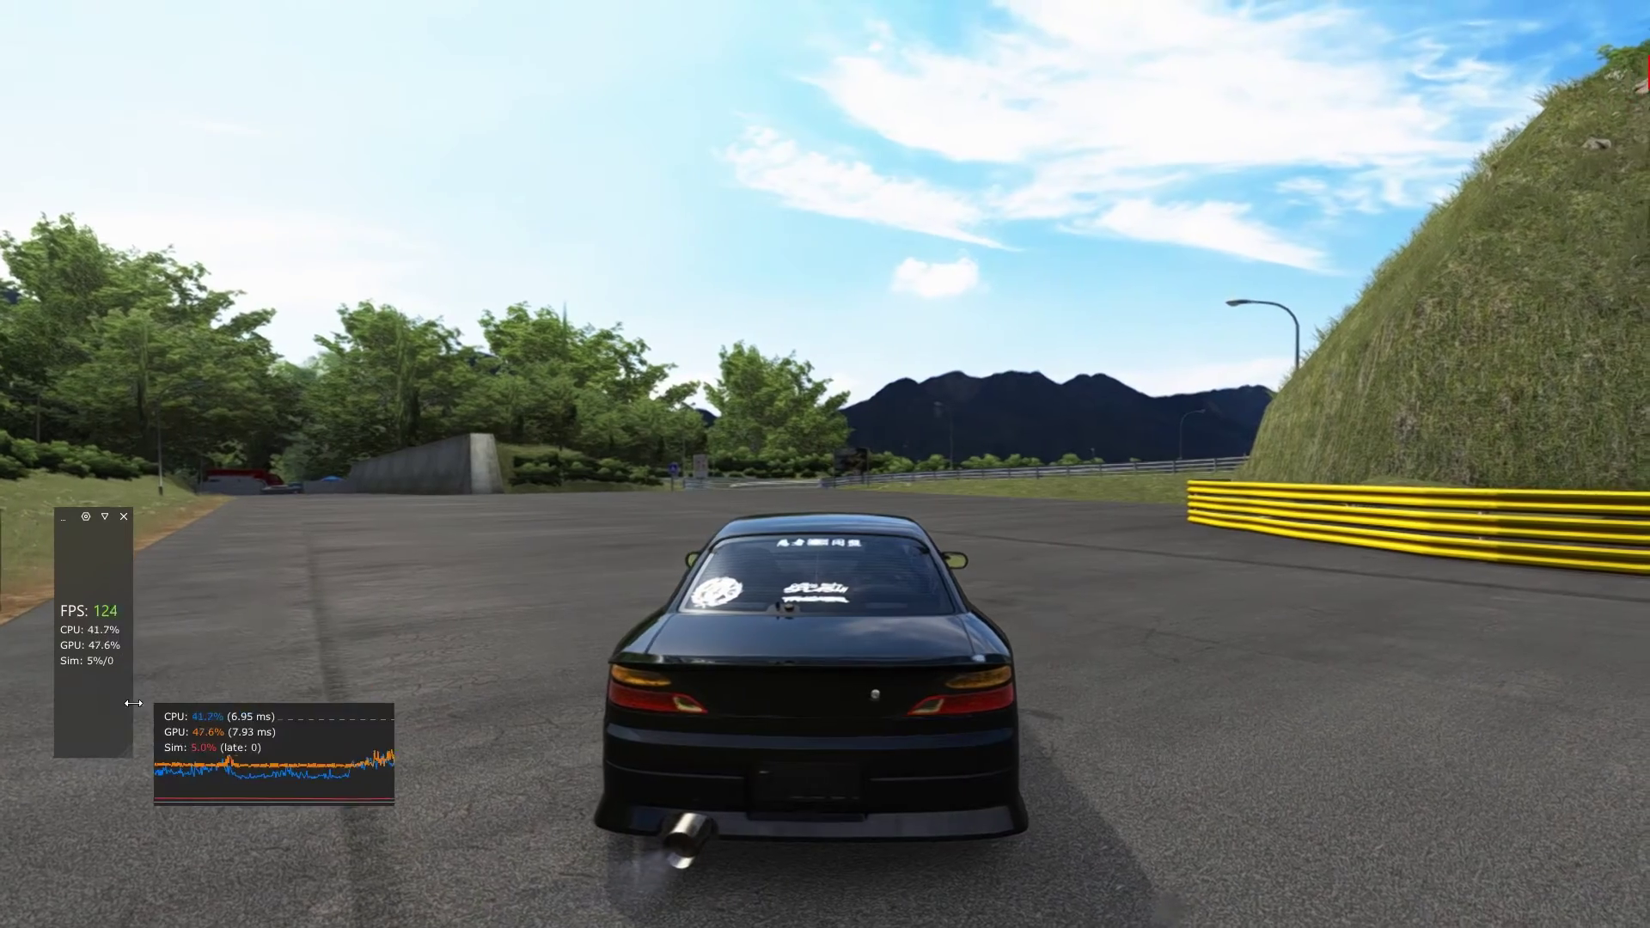
{"action": "left_click_drag", "start_coordinate": [134, 757], "coordinate": [259, 684]}
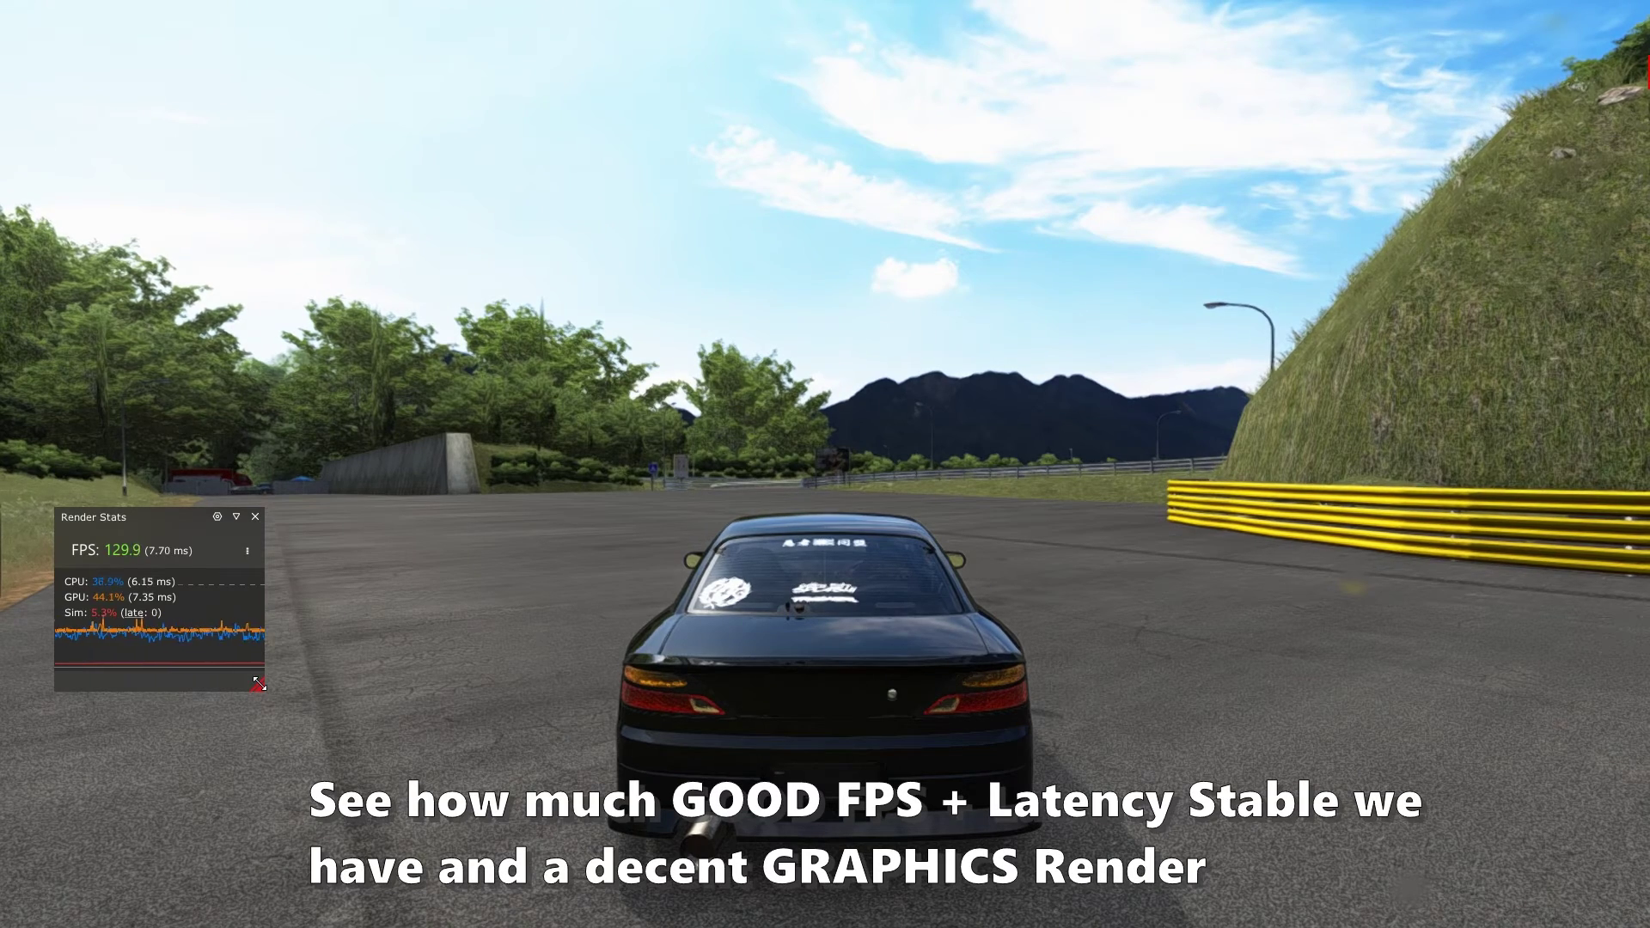
{"action": "left_click_drag", "start_coordinate": [259, 684], "coordinate": [283, 685]}
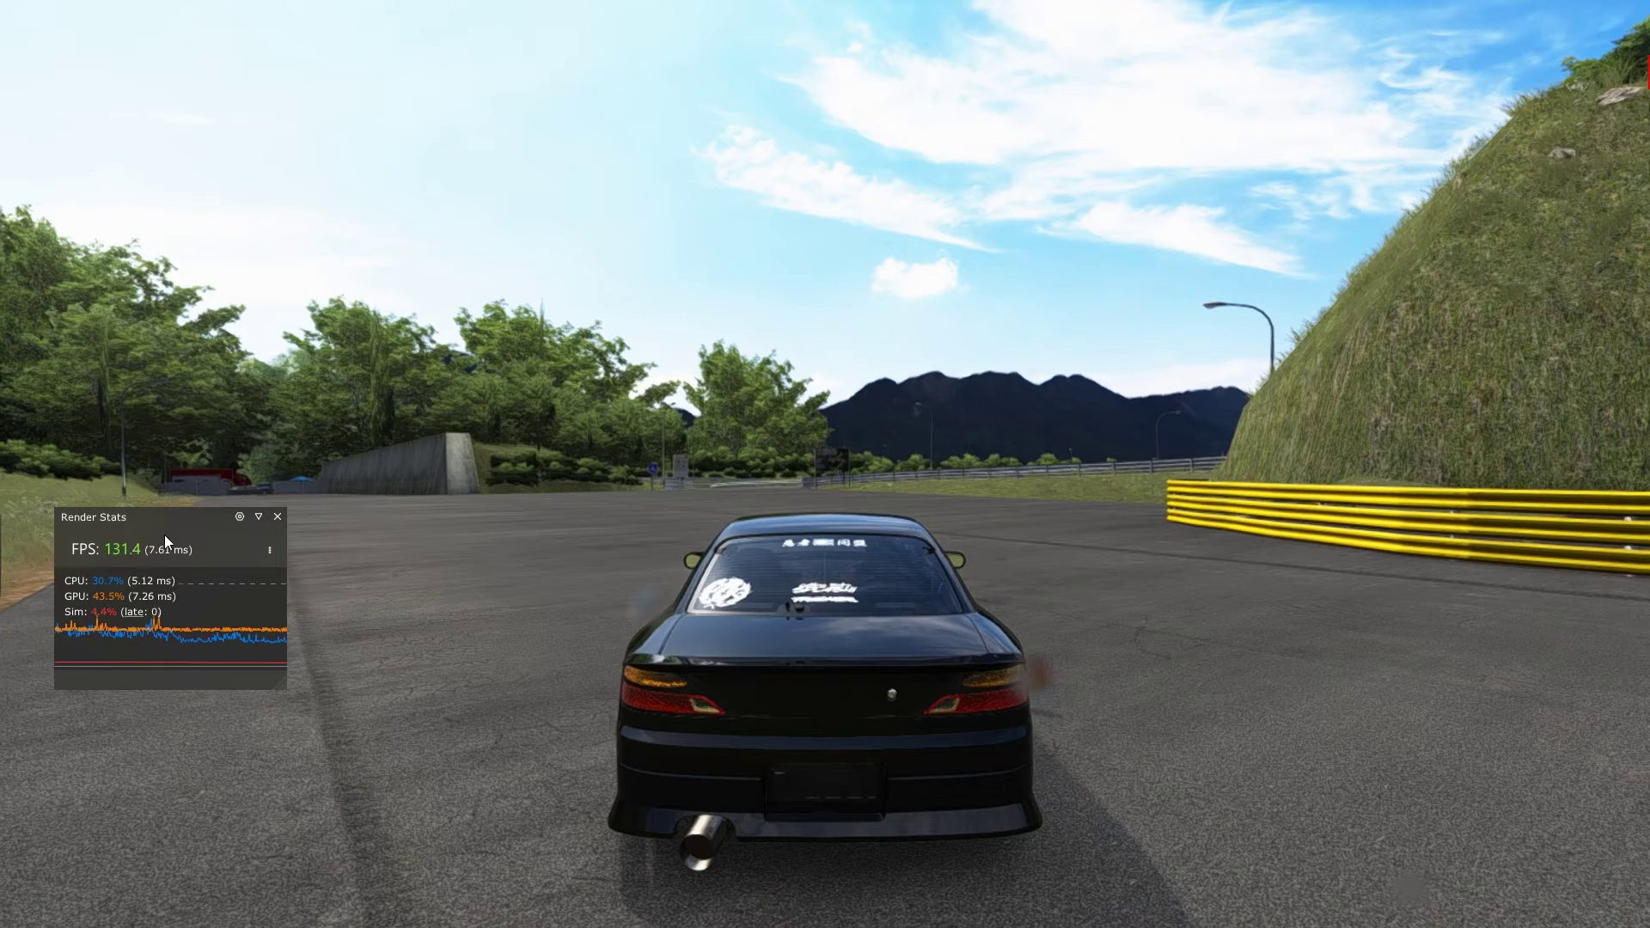
{"action": "left_click", "coordinate": [277, 518]}
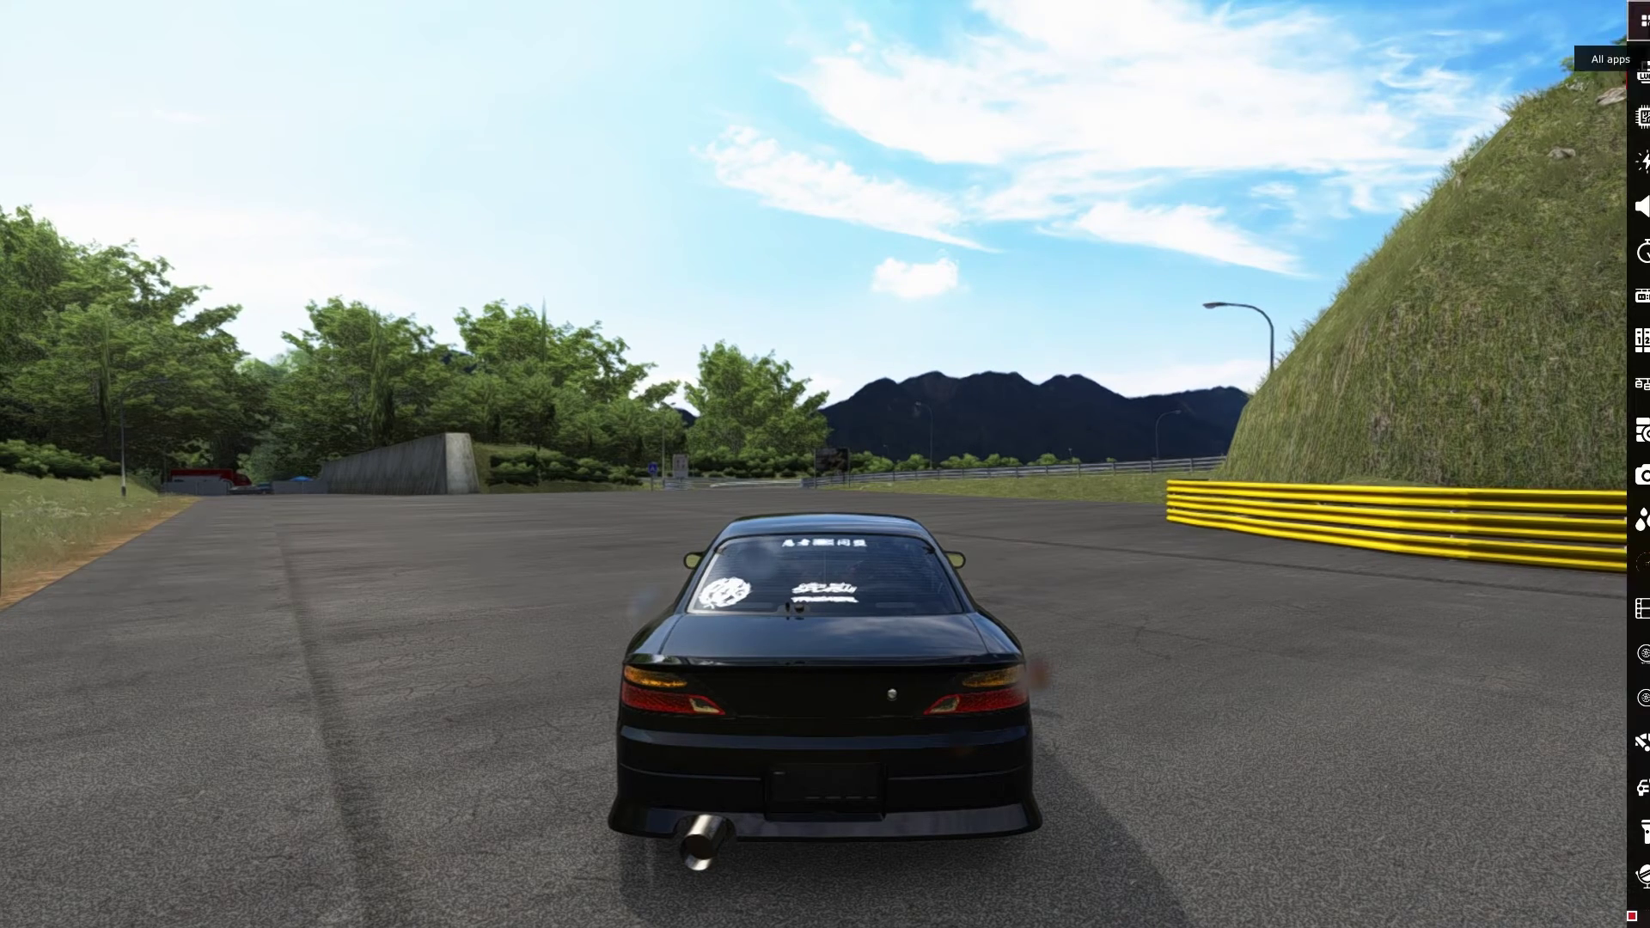
- Filter the in-game app list for "fps" and open the Render Stats app
{"action": "left_click", "coordinate": [1629, 20]}
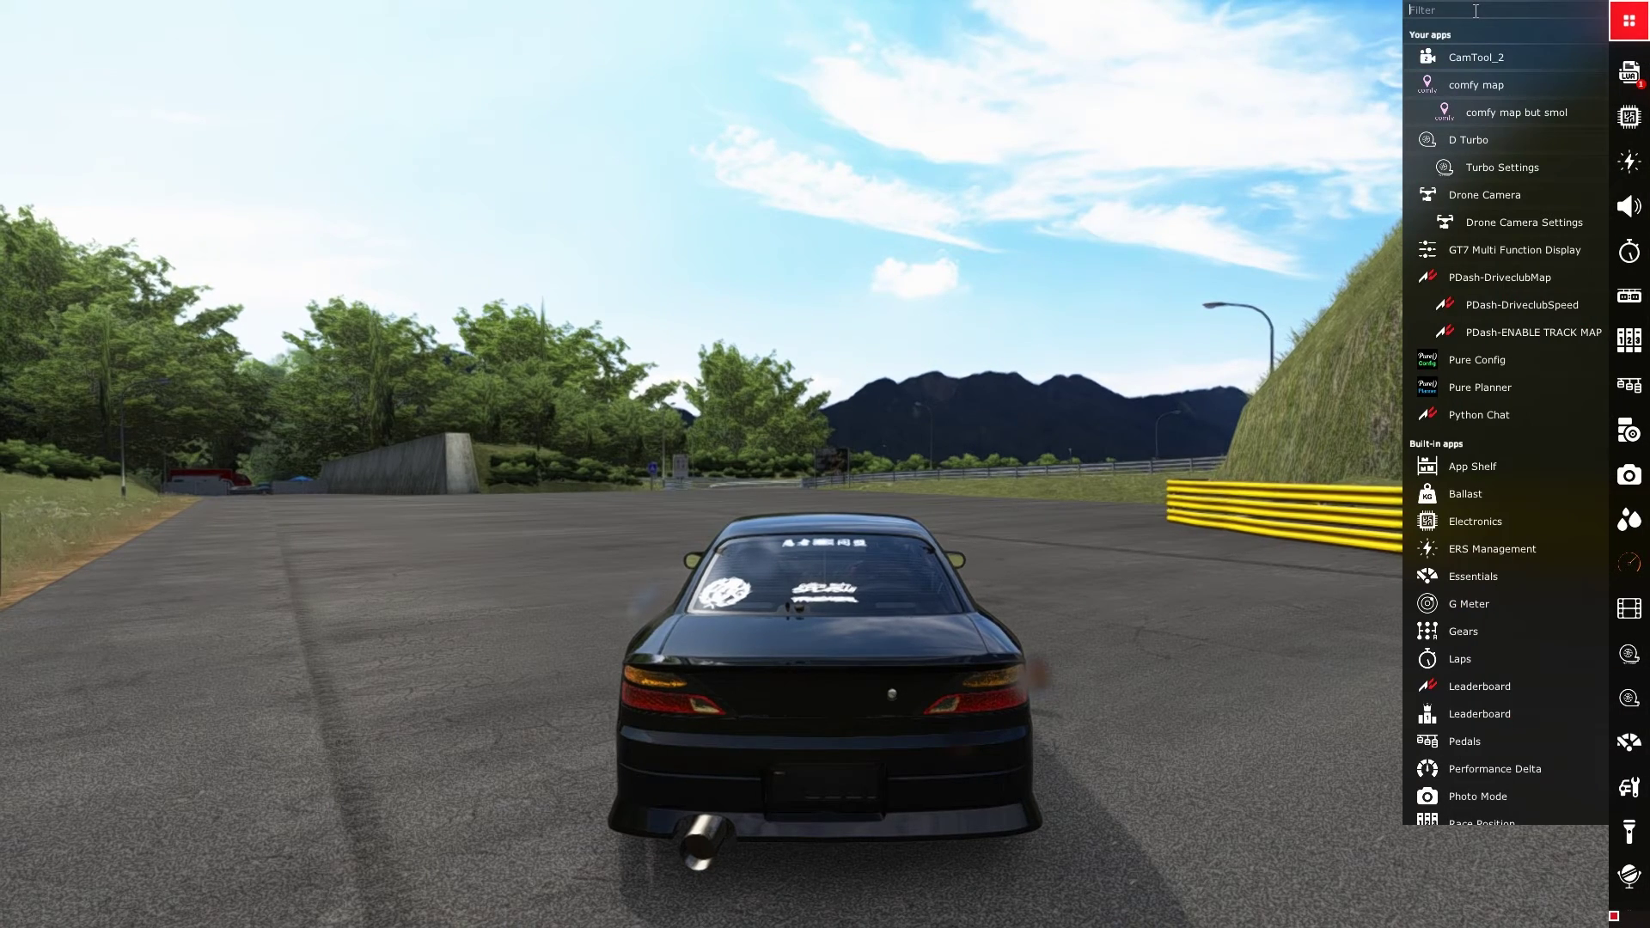
{"action": "type", "text": "fps"}
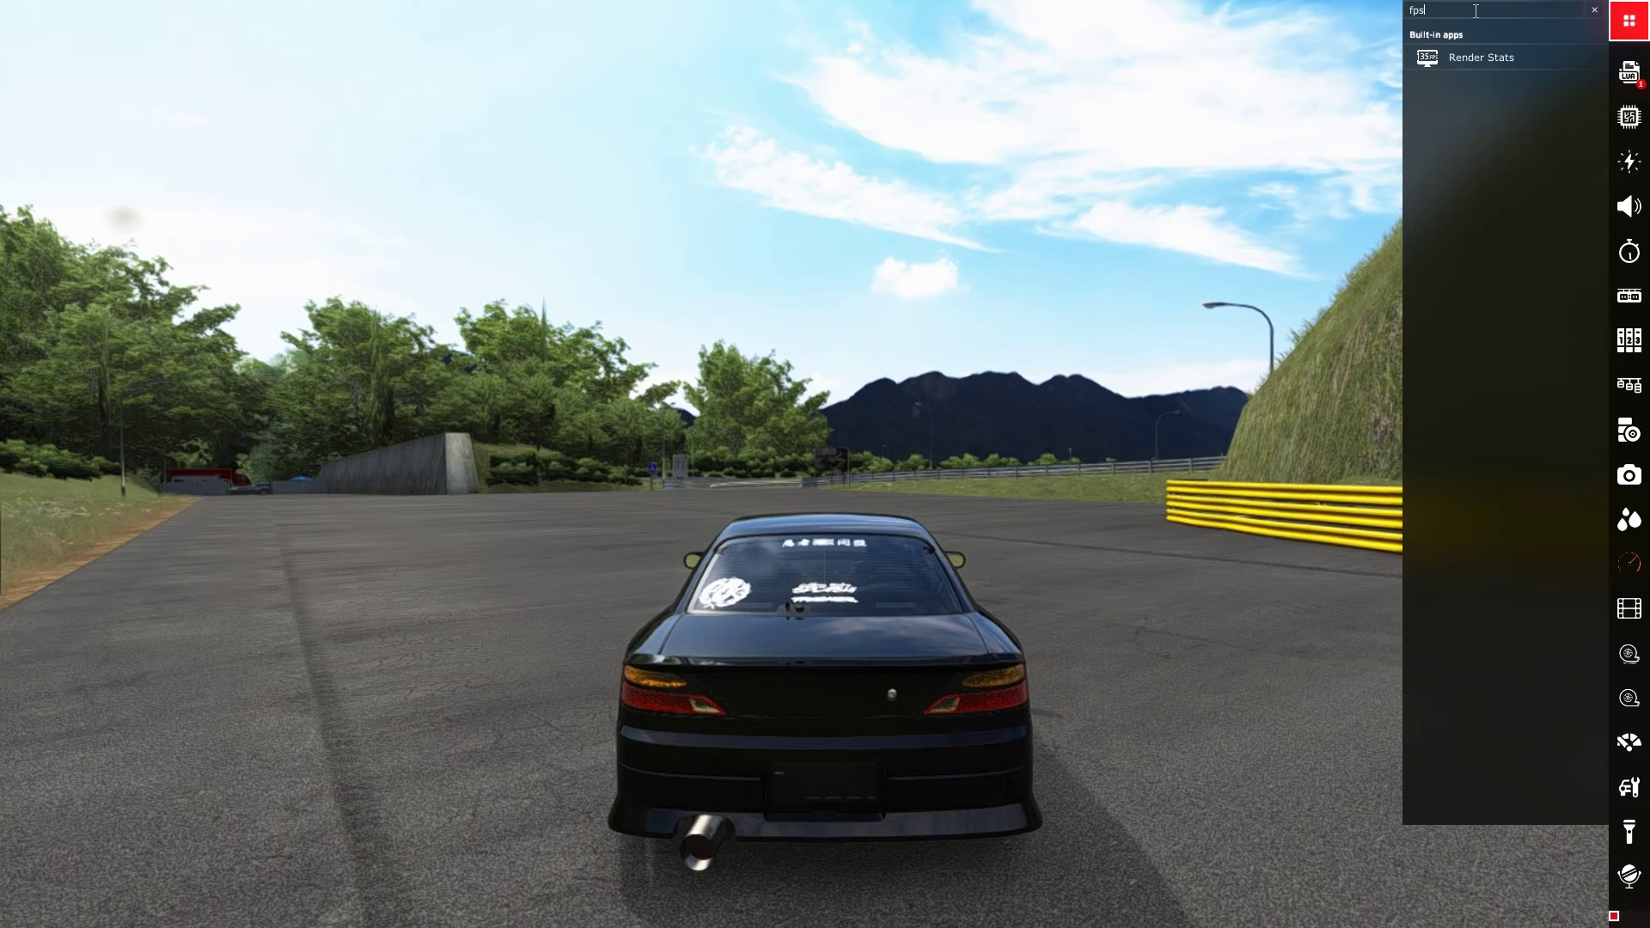
{"action": "left_click", "coordinate": [1511, 58]}
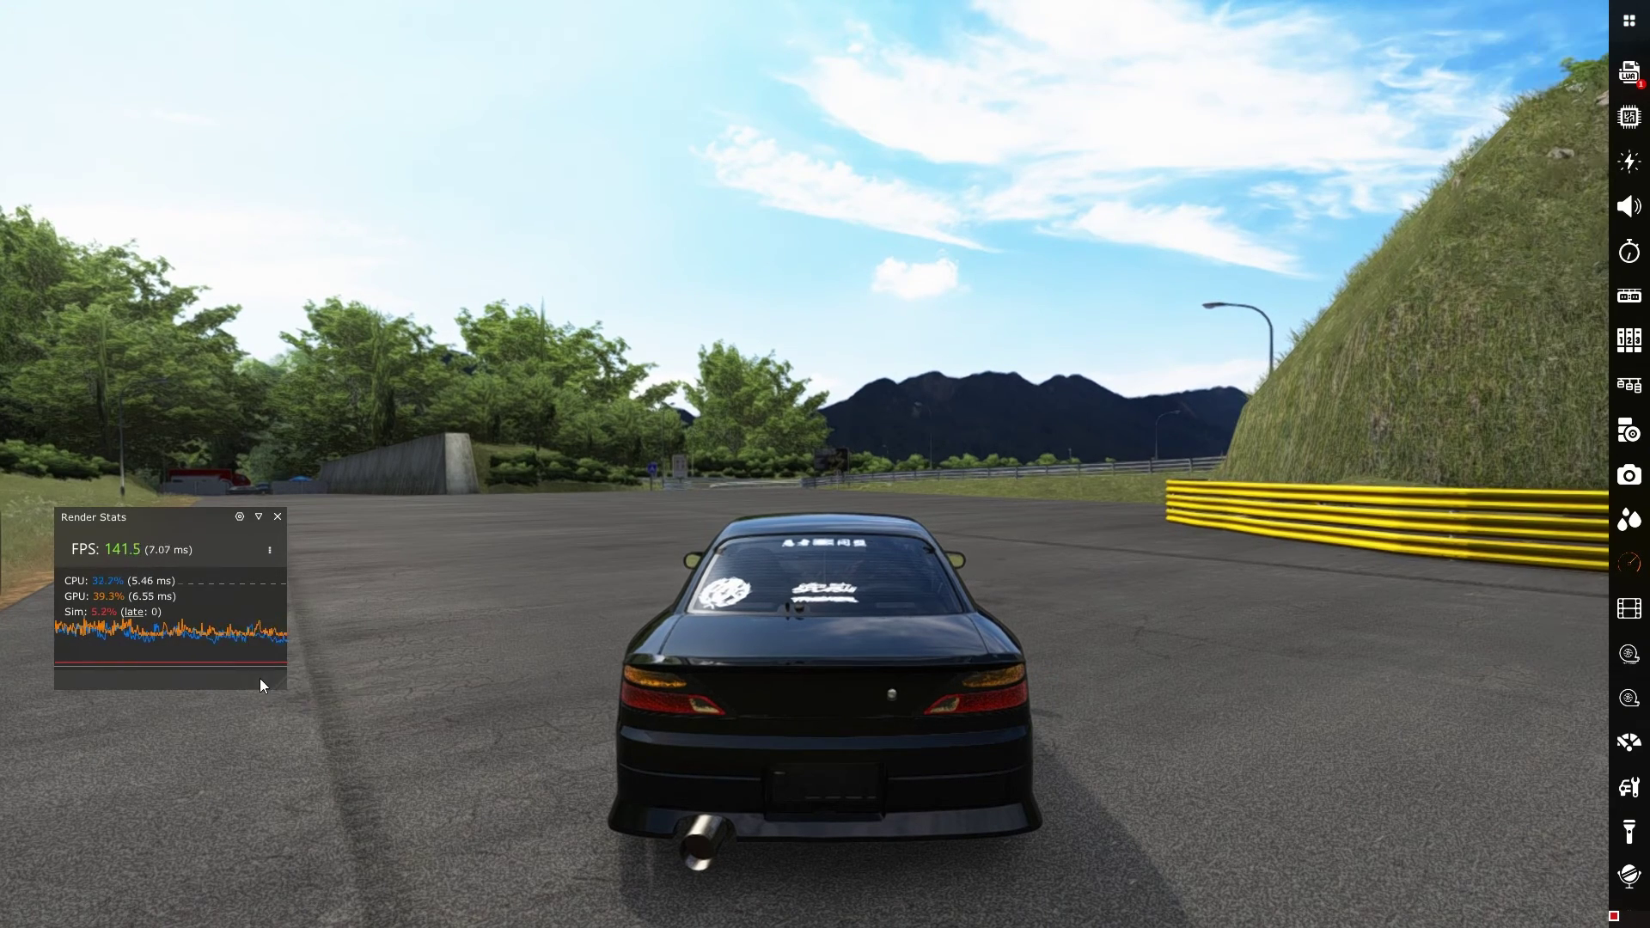
- Enlarge the Render Stats window to show the detailed CPU, GPU and draw call figures, and place it in the game view's upper-left corner
{"action": "mouse_move", "coordinate": [284, 688]}
{"action": "left_mouse_down"}
{"action": "mouse_move", "coordinate": [292, 762]}
{"action": "mouse_move", "coordinate": [215, 734]}
{"action": "mouse_move", "coordinate": [242, 778]}
{"action": "mouse_move", "coordinate": [239, 868]}
{"action": "mouse_move", "coordinate": [243, 739]}
{"action": "mouse_move", "coordinate": [264, 687]}
{"action": "mouse_move", "coordinate": [264, 737]}
{"action": "mouse_move", "coordinate": [298, 776]}
{"action": "left_mouse_up"}
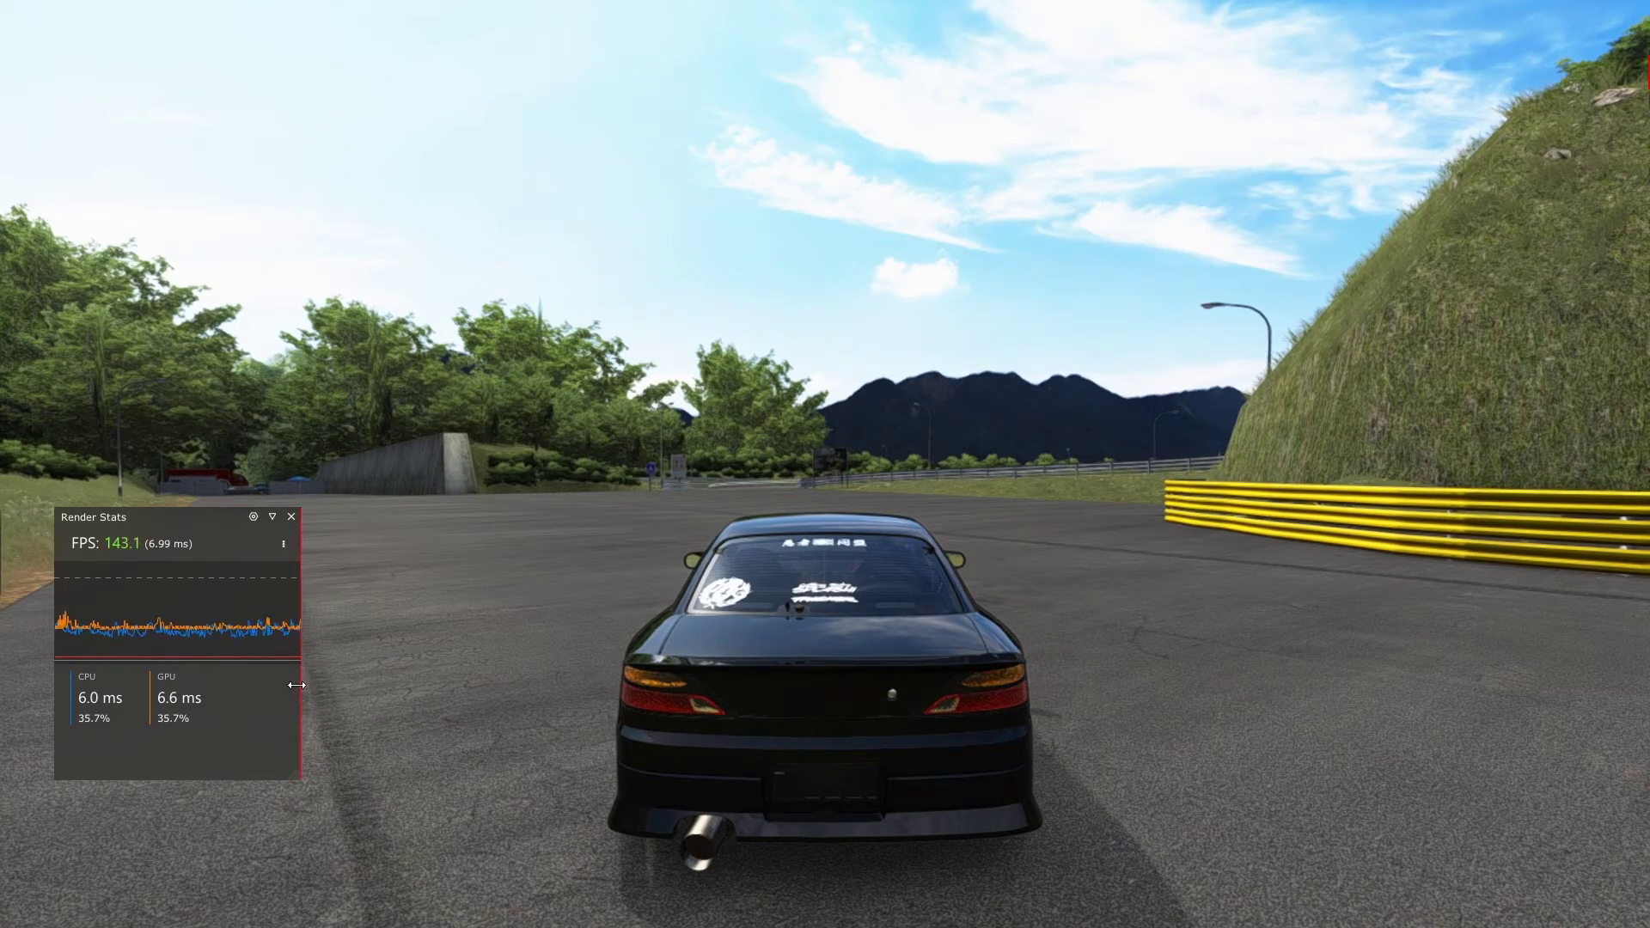
{"action": "left_click_drag", "start_coordinate": [302, 683], "coordinate": [242, 699]}
{"action": "mouse_move", "coordinate": [243, 779]}
{"action": "left_mouse_down"}
{"action": "mouse_move", "coordinate": [234, 862]}
{"action": "mouse_move", "coordinate": [306, 834]}
{"action": "mouse_move", "coordinate": [274, 863]}
{"action": "left_mouse_up"}
{"action": "mouse_move", "coordinate": [88, 748]}
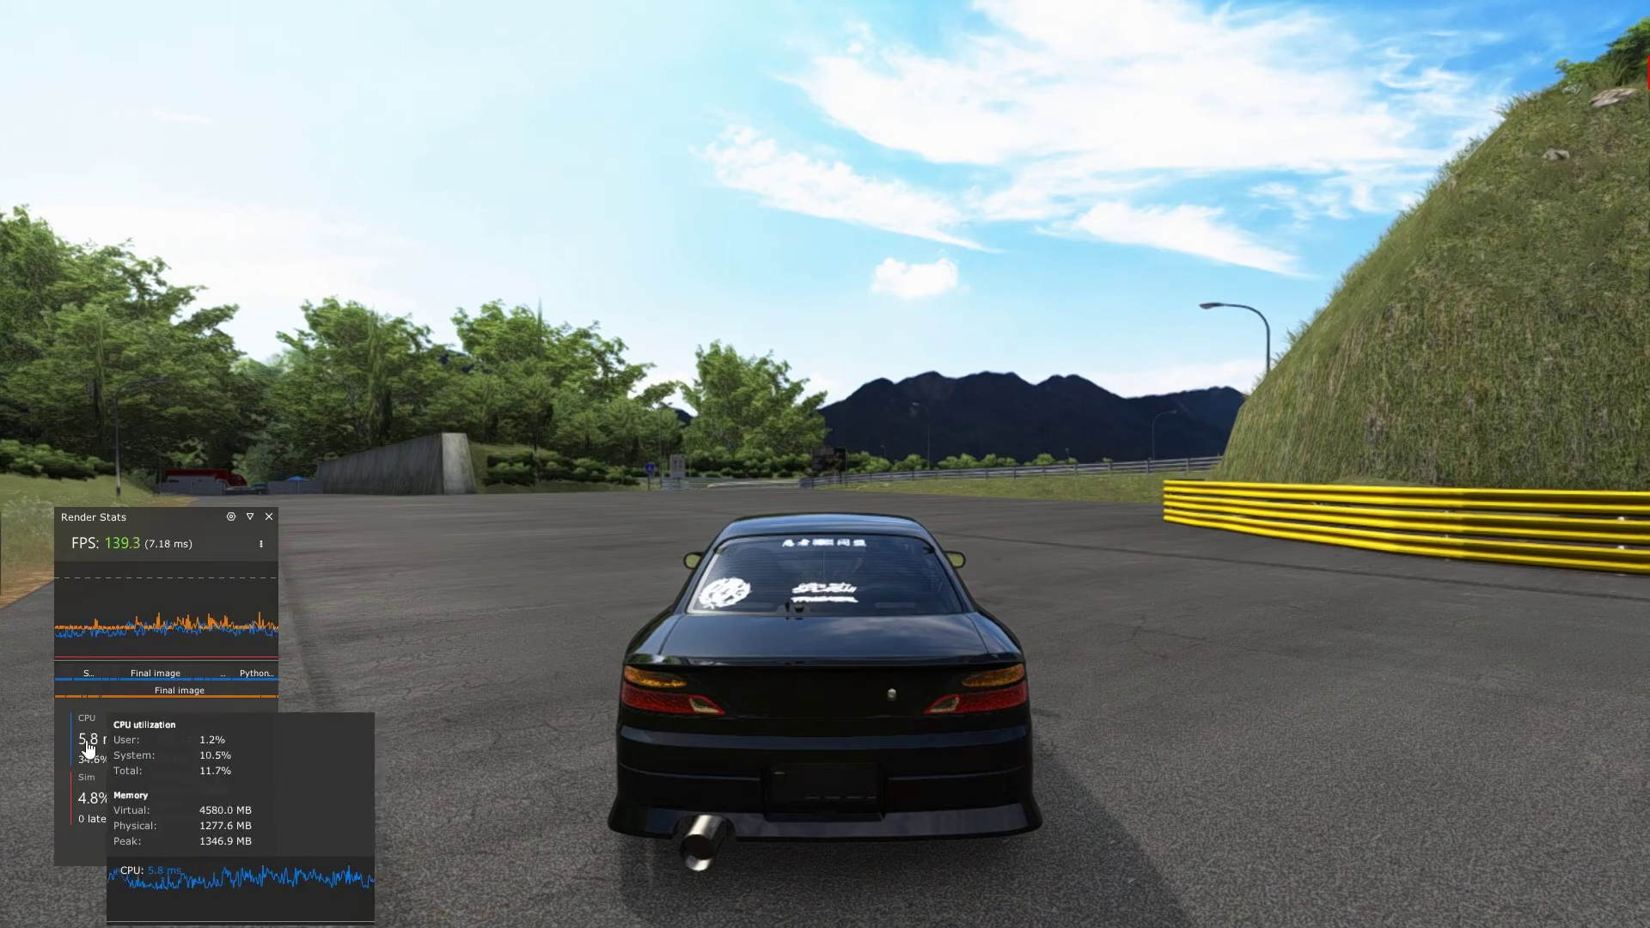
{"action": "left_click_drag", "start_coordinate": [177, 517], "coordinate": [138, 33]}
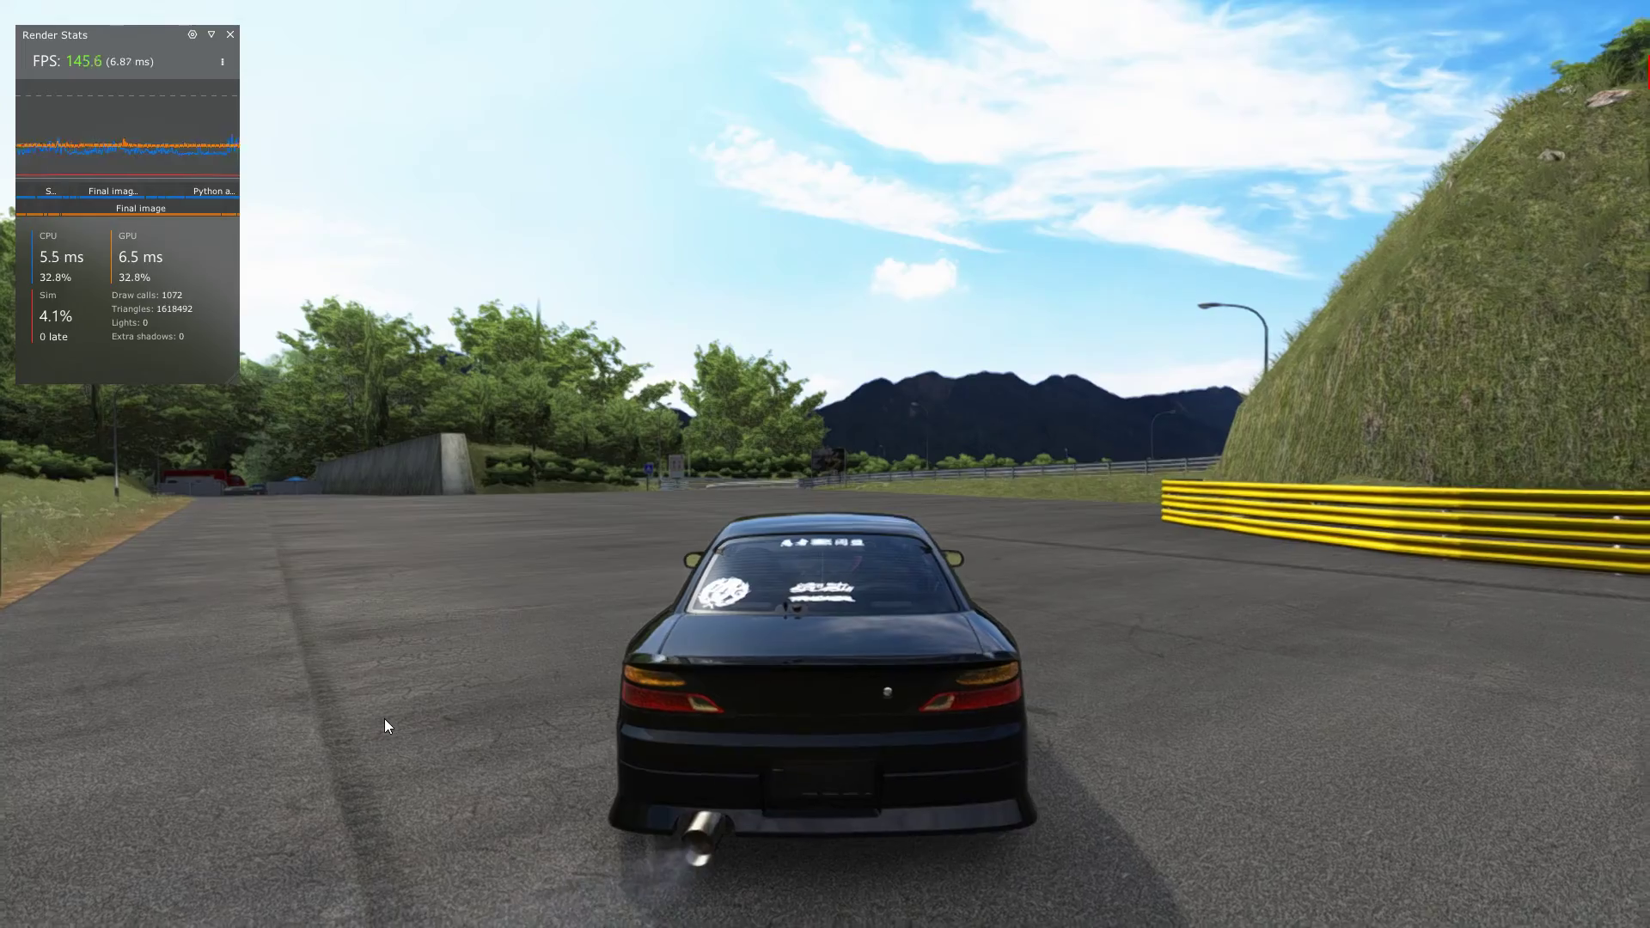
- Drive the car forward across the paved area to check the frame rate in motion
{"action": "key", "text": "Up"}
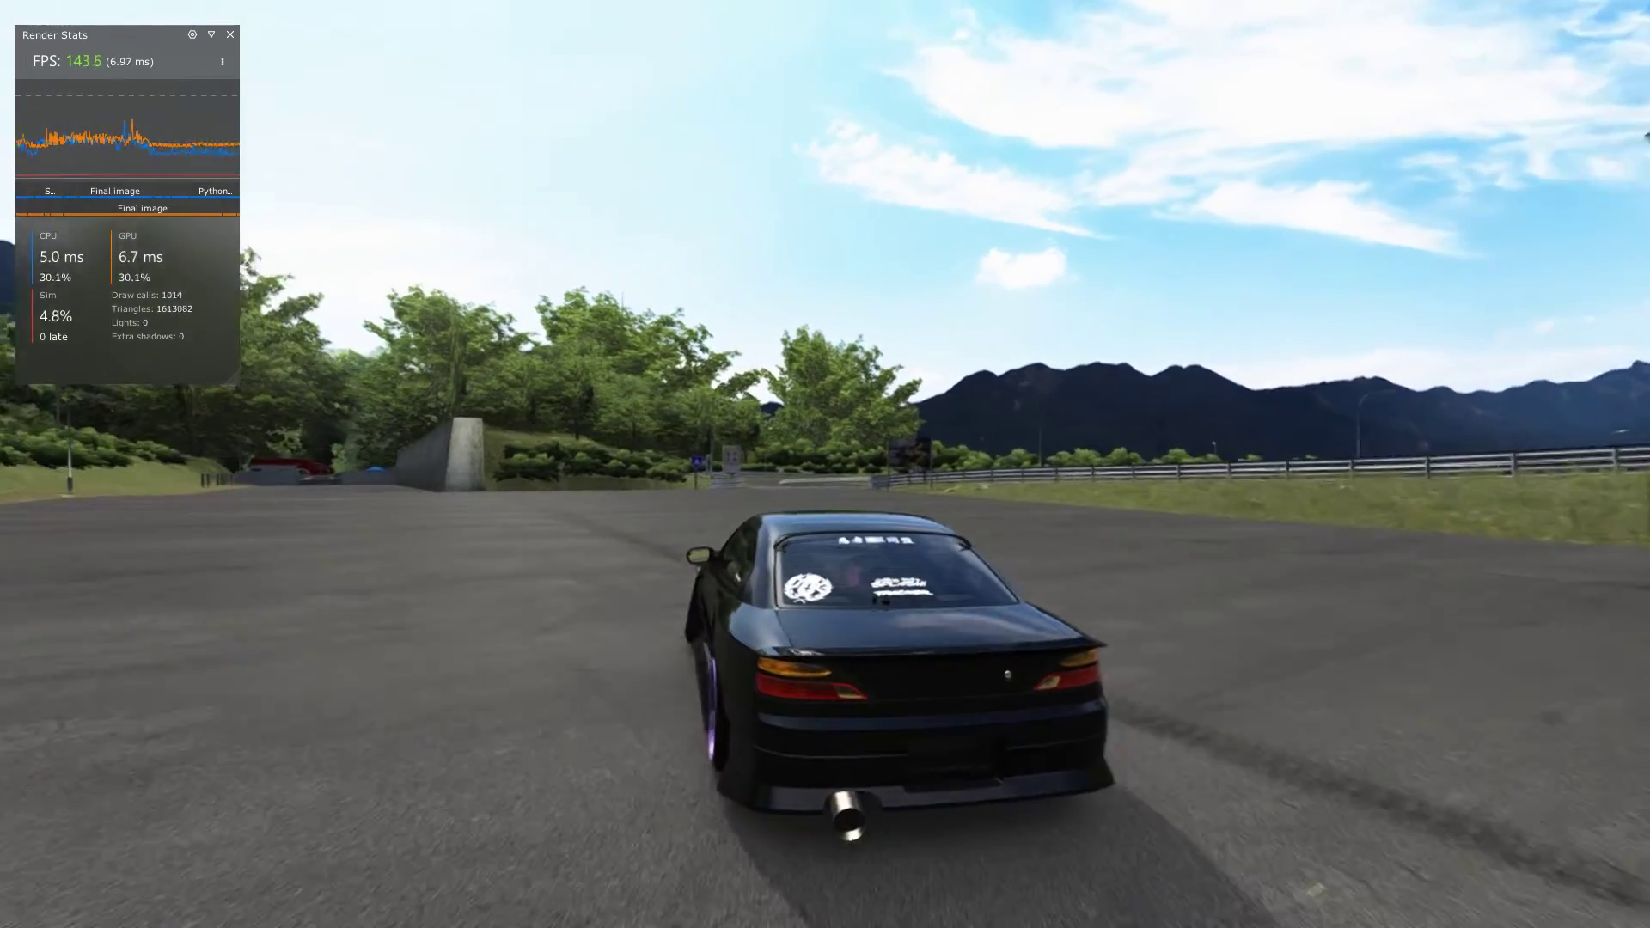